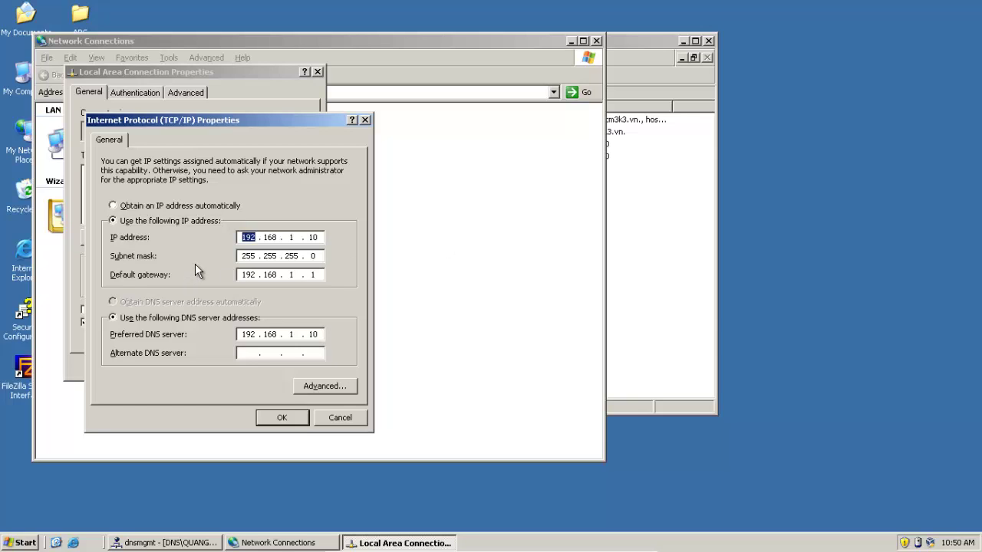
# Accept the TCP/IP settings (192.168.1.10, DNS 192.168.1.10) and close the connection properties
pyautogui.click(277, 255)
pyautogui.click(282, 418)
pyautogui.click(235, 366)
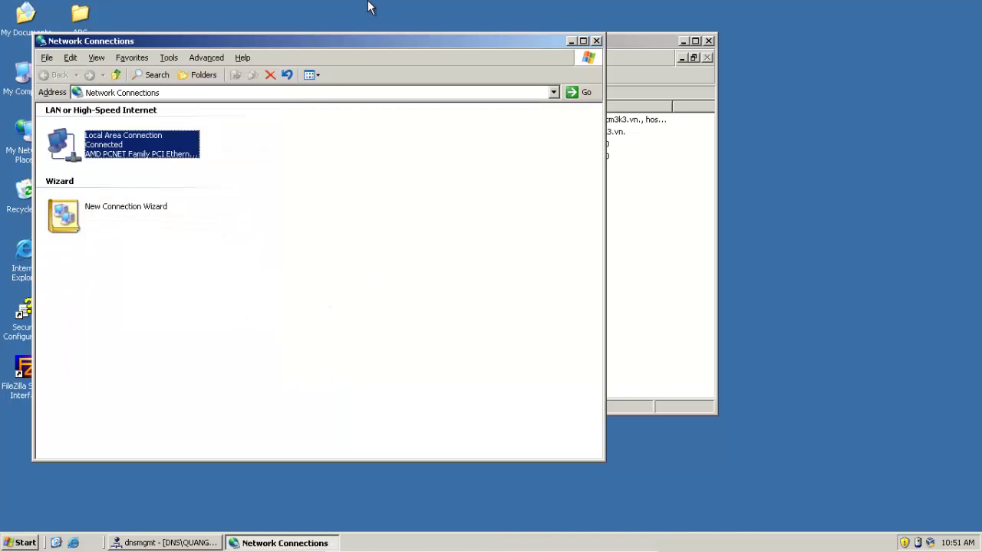
# Check the VirtualBox network adapter settings without changes, then close Network Connections
pyautogui.click(433, 544)
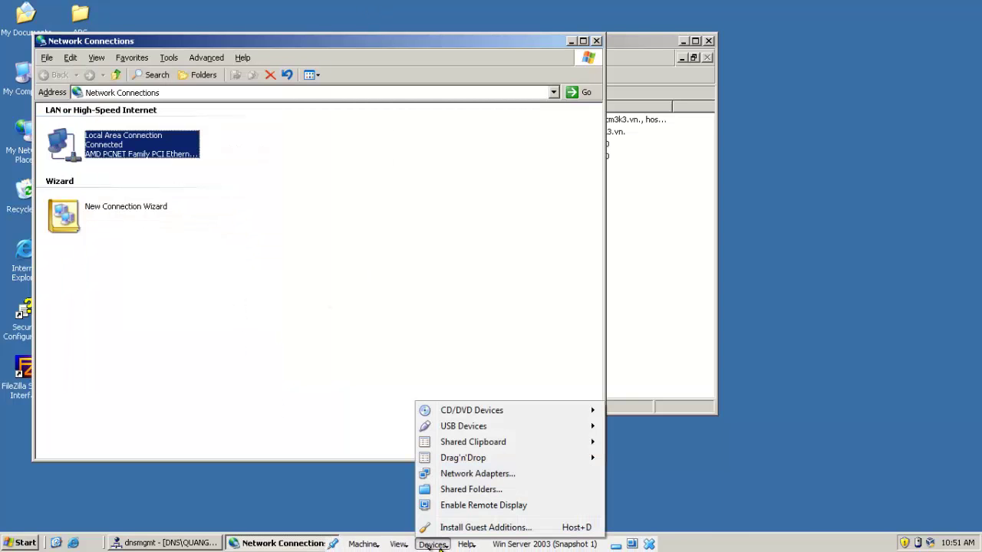
pyautogui.click(475, 474)
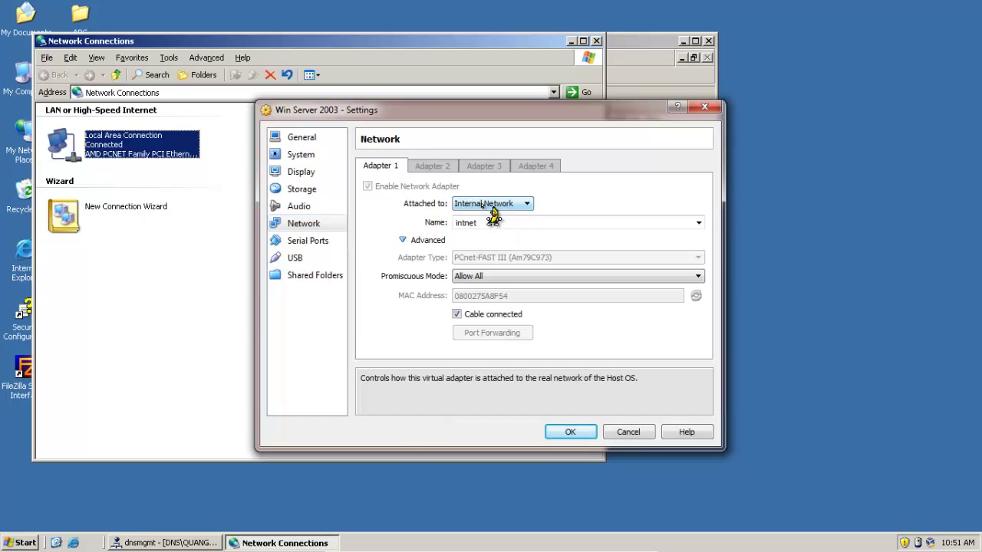
pyautogui.click(625, 434)
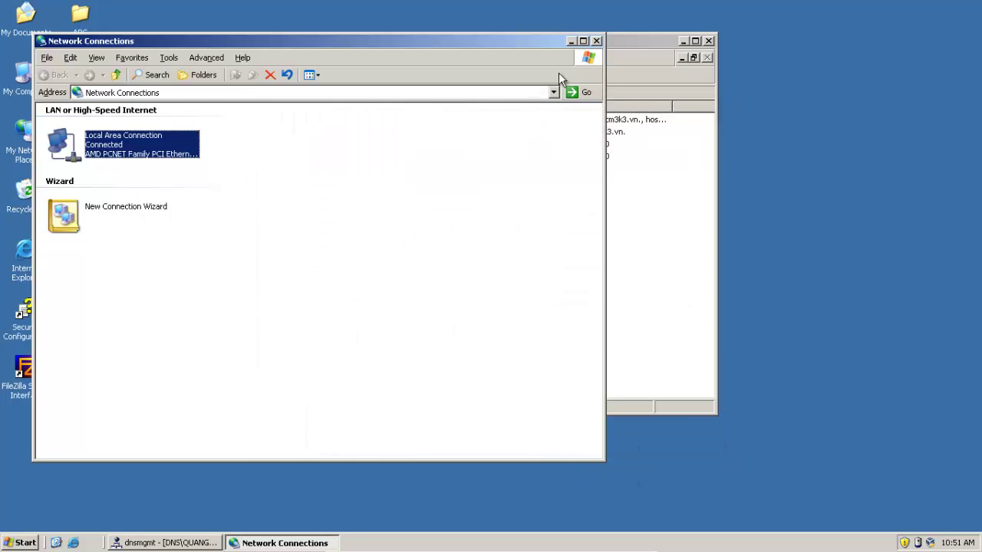
pyautogui.click(597, 41)
pyautogui.moveTo(492, 40); pyautogui.dragTo(588, 41)
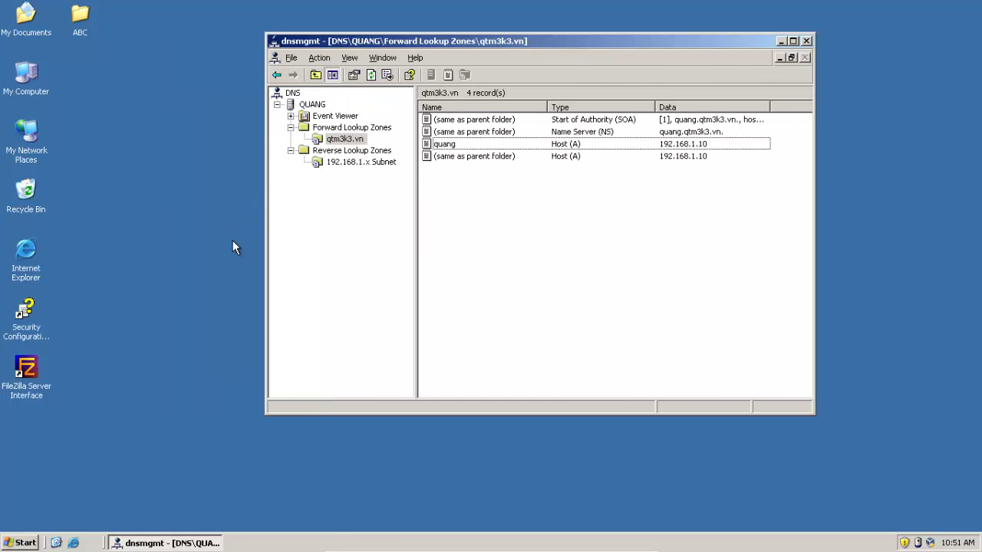
pyautogui.rightClick(39, 86)
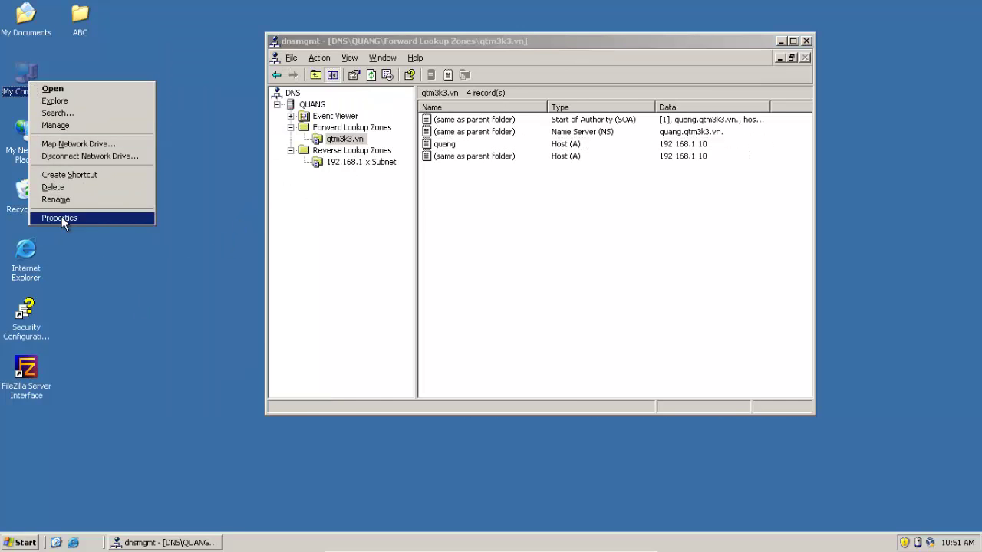
pyautogui.click(62, 217)
pyautogui.click(226, 122)
pyautogui.click(315, 257)
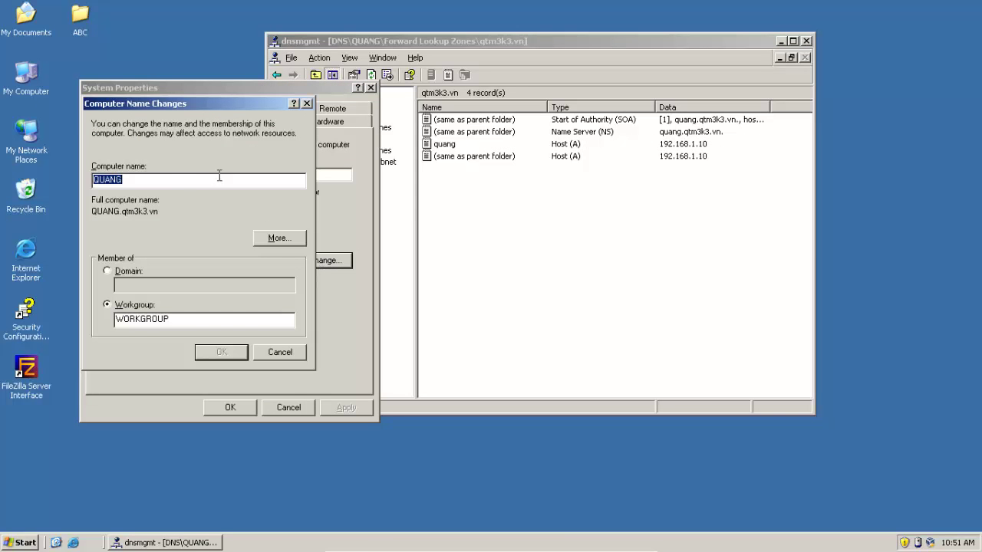
pyautogui.click(131, 182)
pyautogui.doubleClick(131, 183)
pyautogui.click(259, 238)
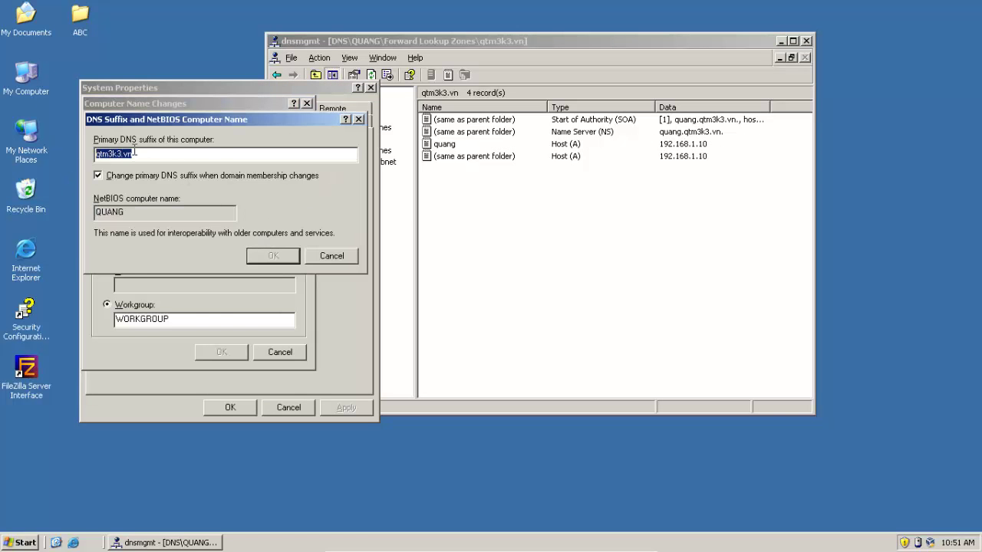
pyautogui.moveTo(133, 154); pyautogui.dragTo(121, 186)
pyautogui.click(331, 255)
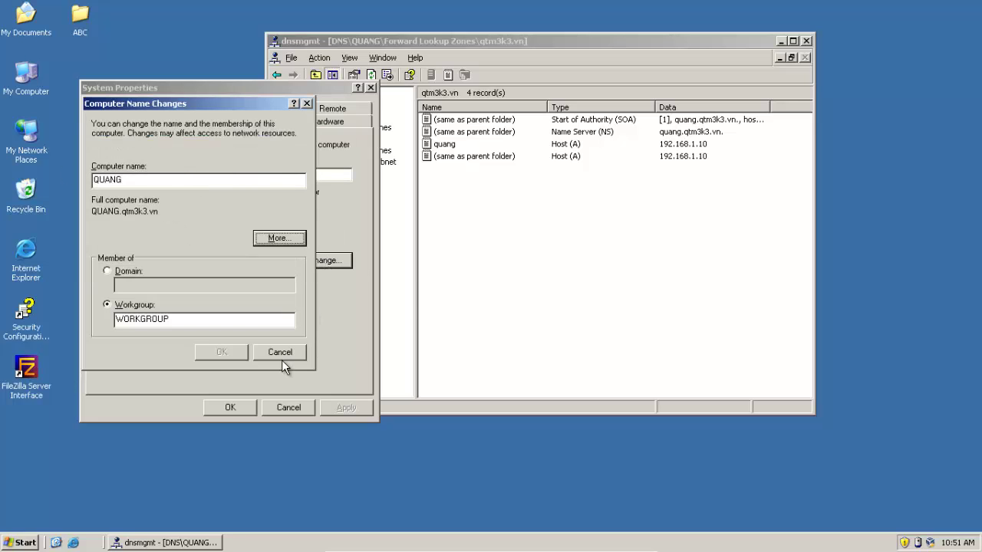
pyautogui.click(281, 354)
pyautogui.click(287, 409)
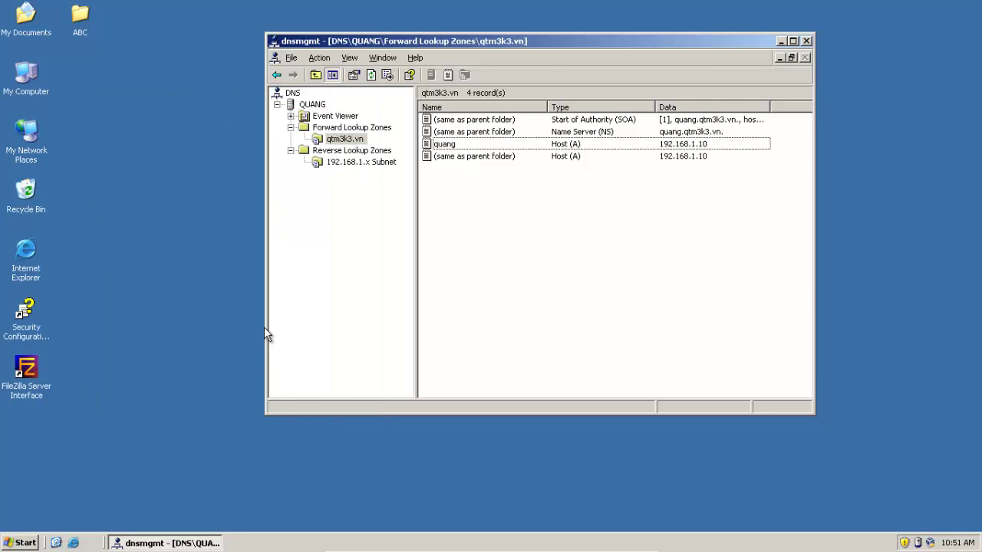
pyautogui.rightClick(150, 317)
pyautogui.click(165, 326)
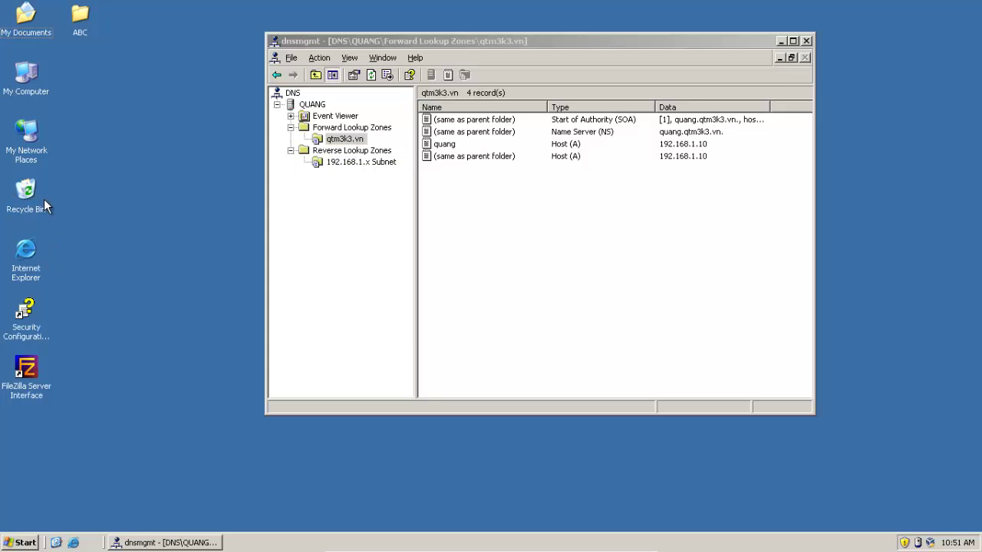
pyautogui.rightClick(81, 209)
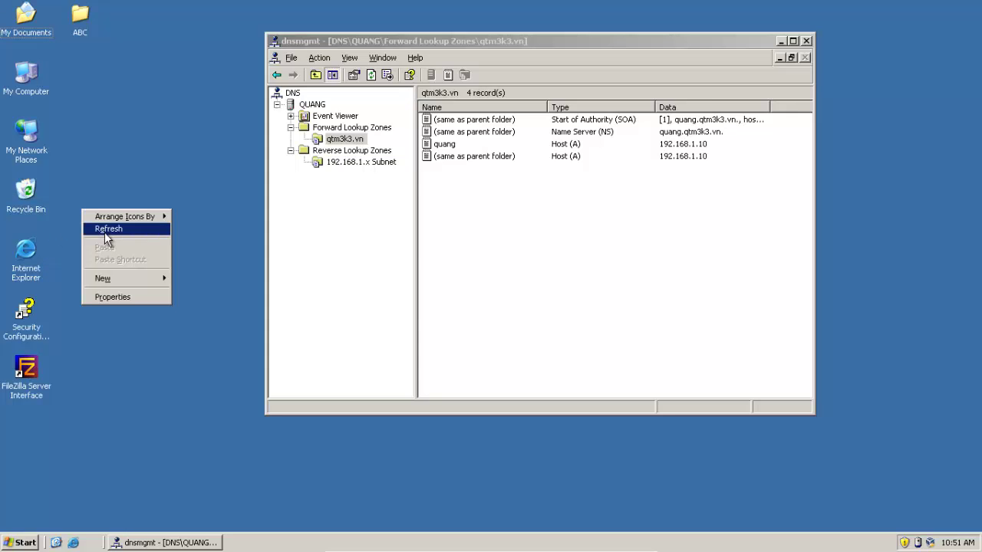
pyautogui.click(104, 232)
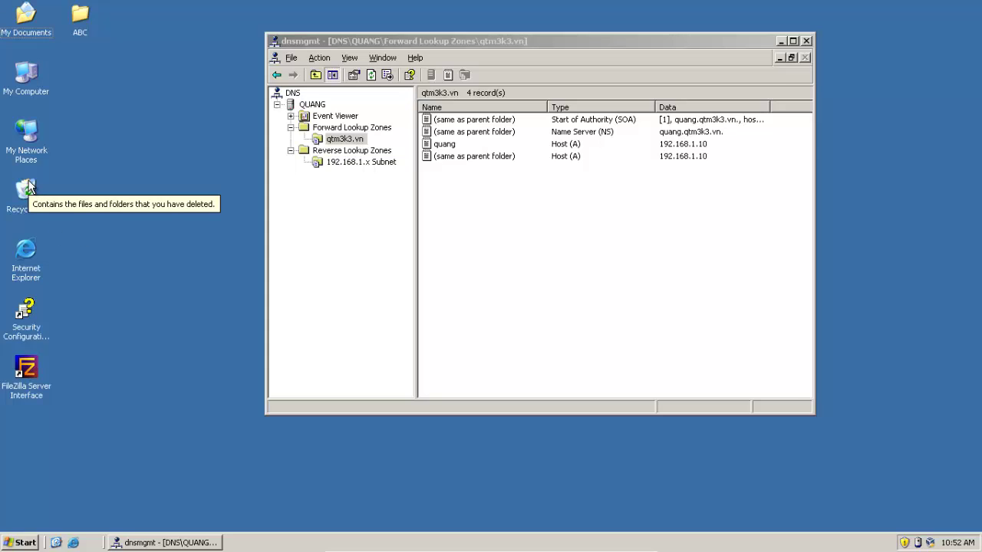
pyautogui.rightClick(29, 184)
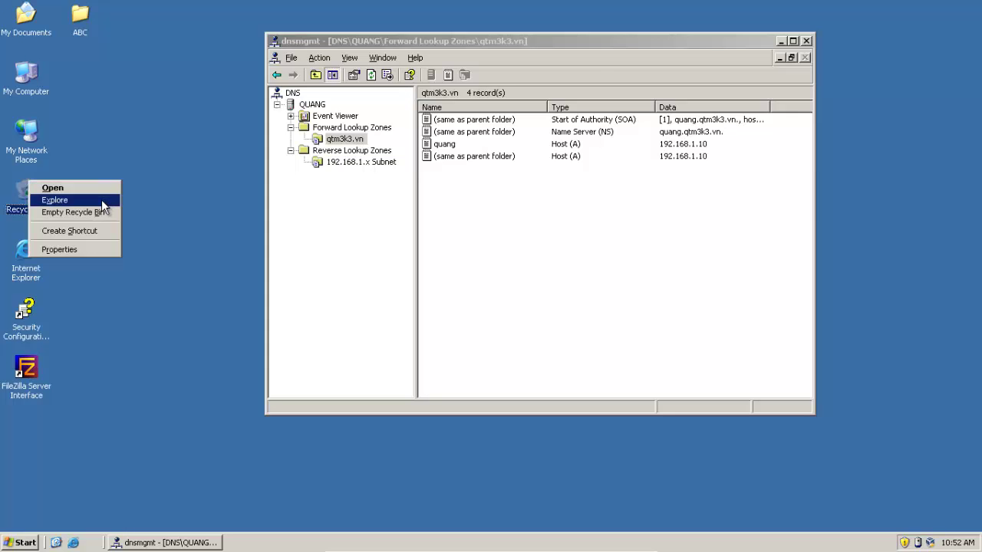
pyautogui.click(163, 209)
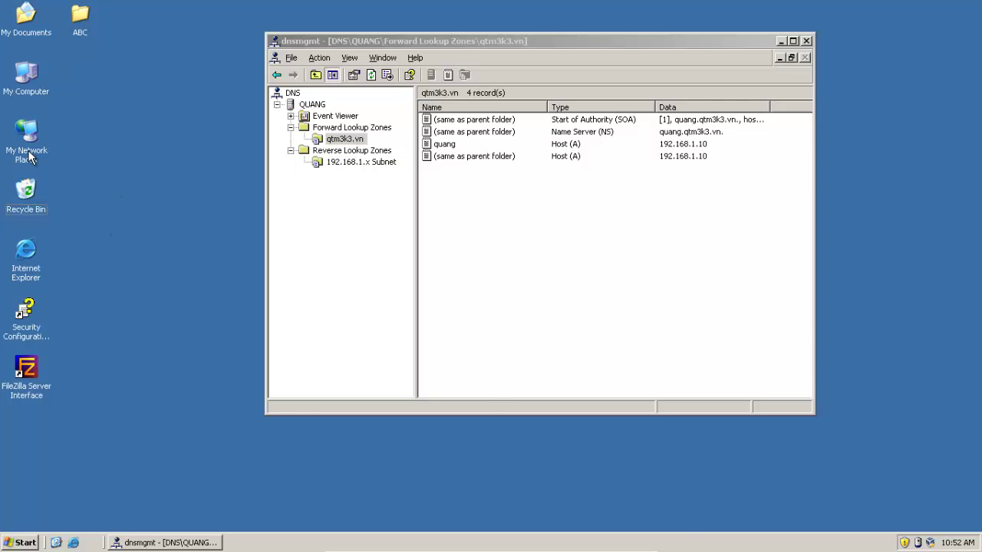
# Browse My Network Places to the \\Vboxsvr\Share_Folder shared folder
pyautogui.doubleClick(23, 153)
pyautogui.doubleClick(156, 226)
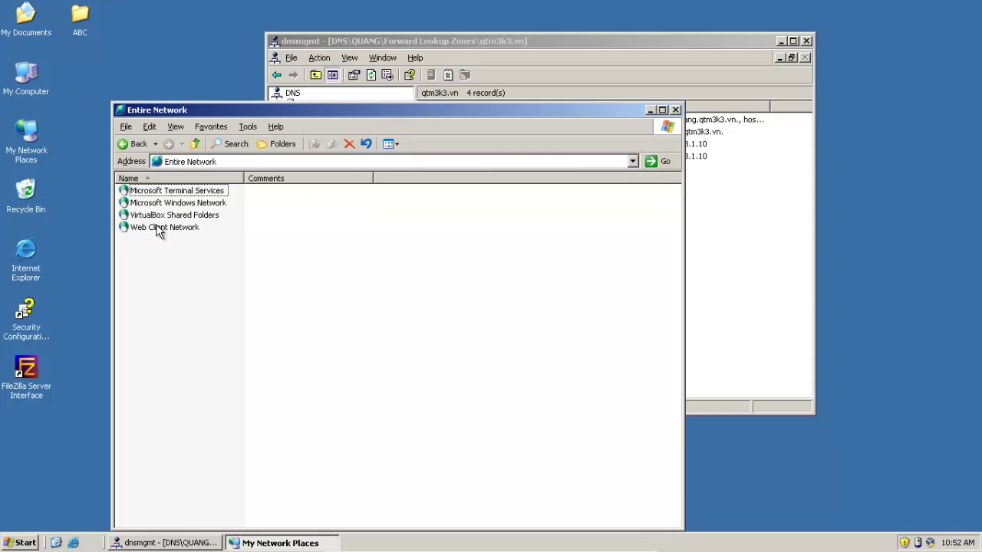
pyautogui.doubleClick(165, 218)
pyautogui.doubleClick(153, 192)
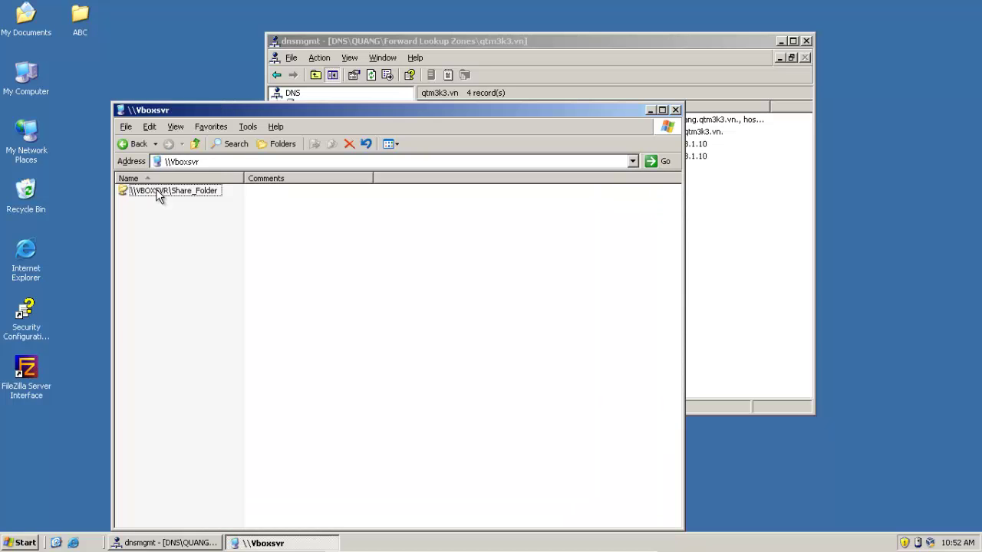
pyautogui.doubleClick(155, 189)
# Paste the MDAEMON 10.1 folder onto the desktop and close the share window
pyautogui.click(167, 241)
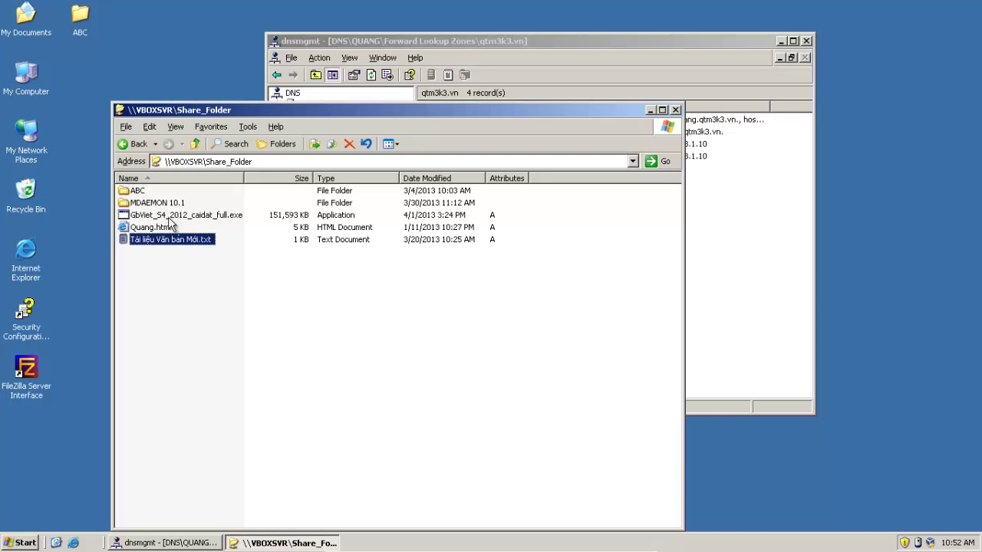
pyautogui.click(172, 204)
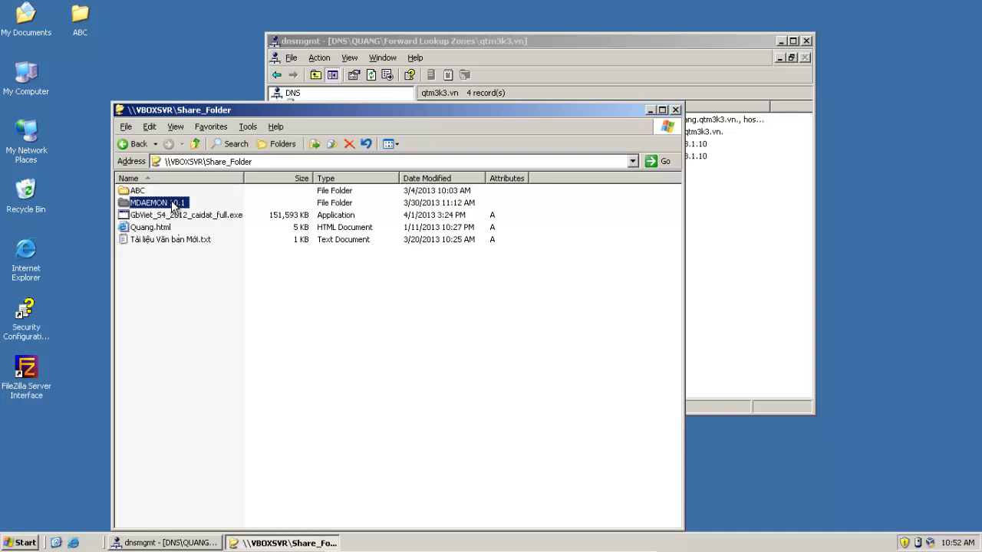
pyautogui.click(52, 424)
pyautogui.hotkey('ctrl', 'v')
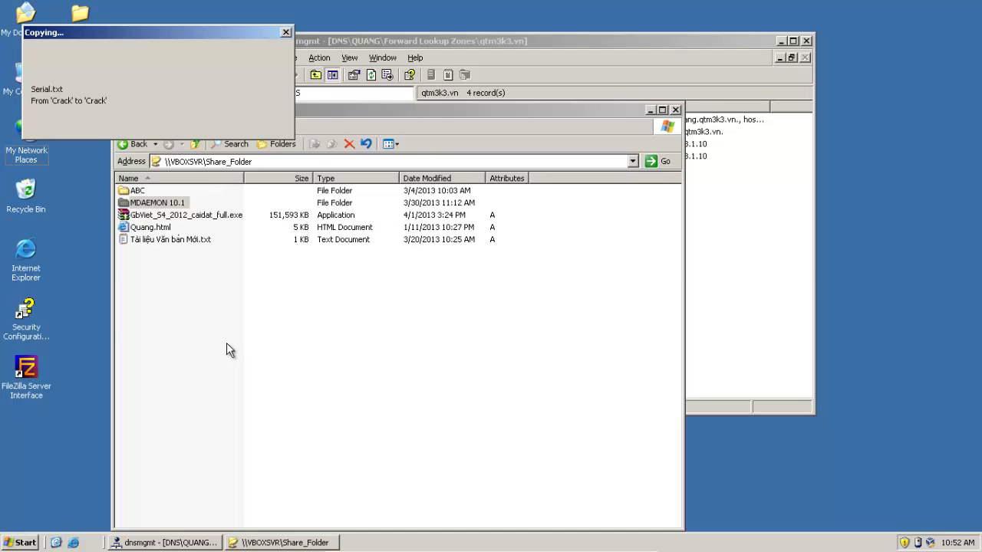
pyautogui.click(676, 110)
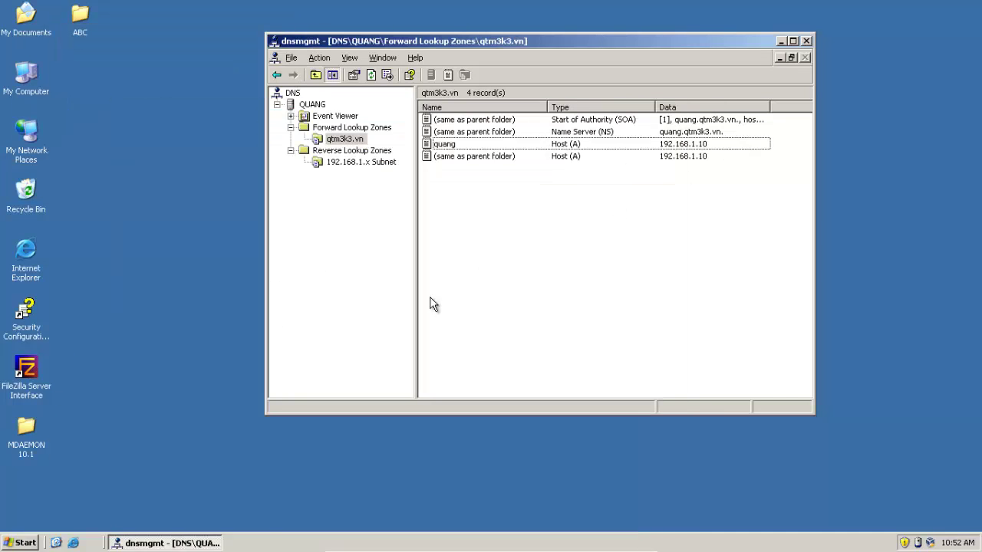
# Check the copied MDAEMON 10.1 folder's contents and refresh the desktop
pyautogui.doubleClick(30, 439)
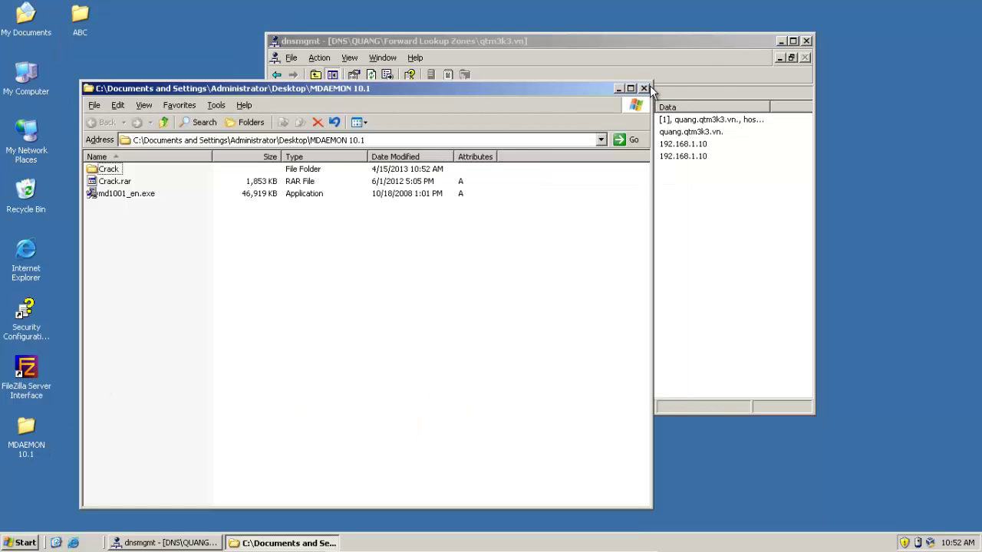
pyautogui.click(654, 93)
pyautogui.rightClick(149, 298)
pyautogui.click(176, 316)
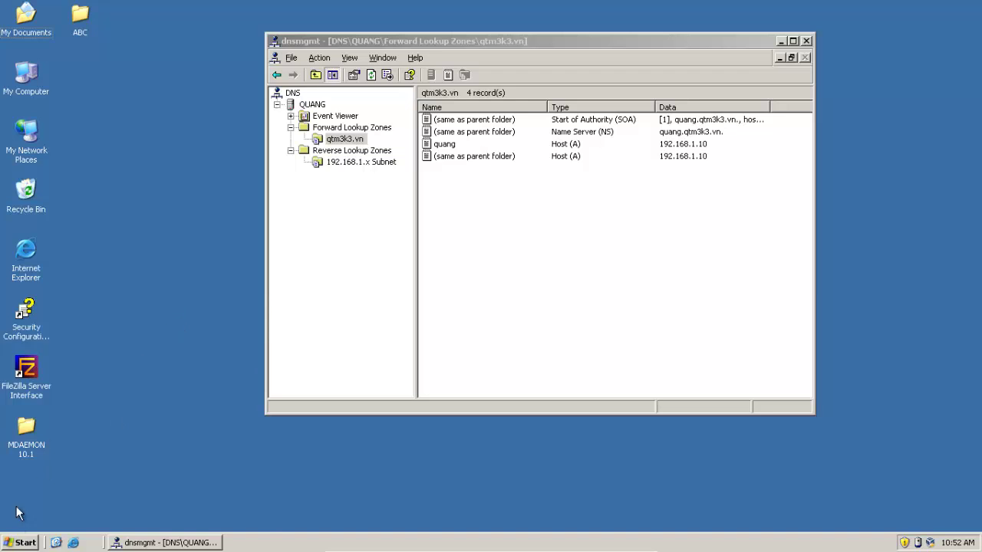
# Move the DNS window left and select the 192.168.1.x Subnet reverse zone to view its SOA and NS records
pyautogui.click(21, 543)
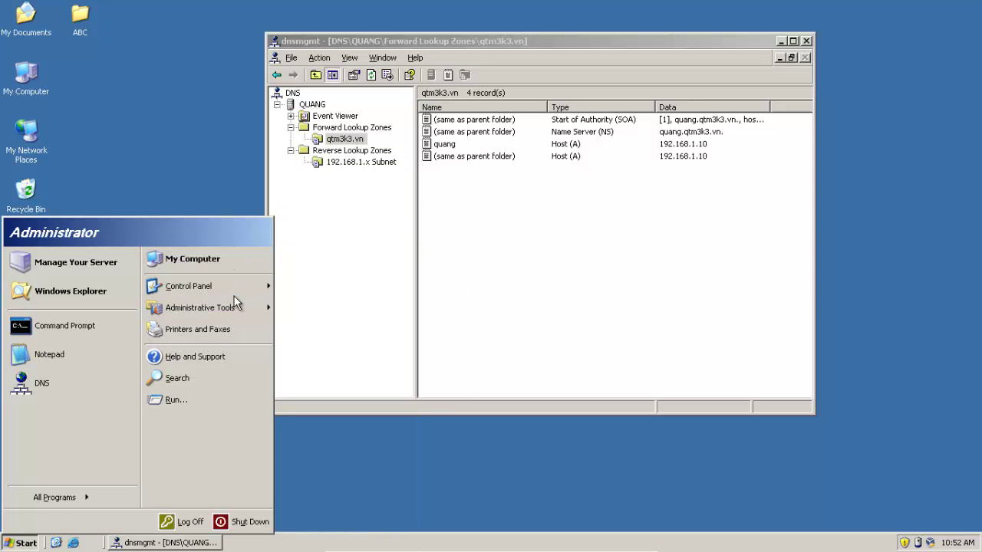
pyautogui.click(483, 500)
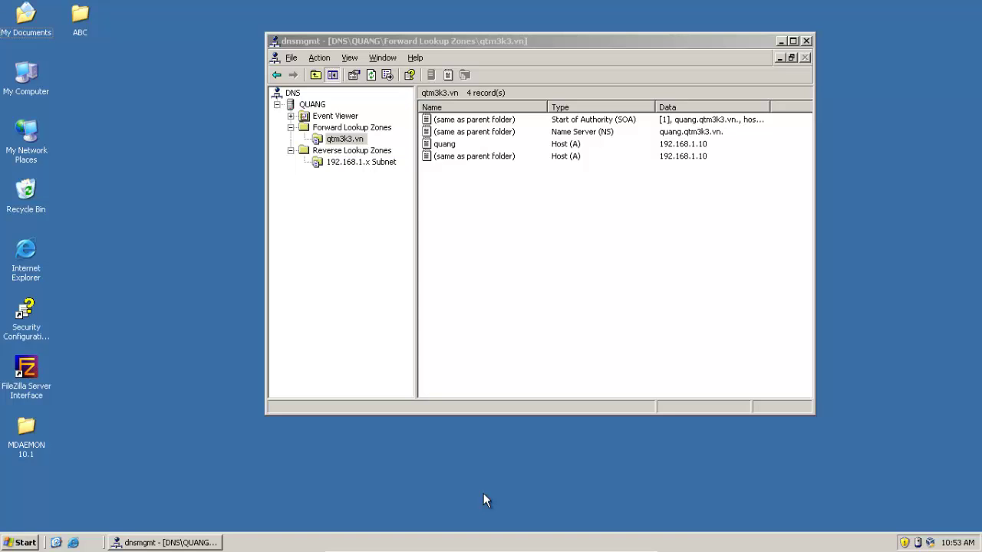
pyautogui.moveTo(406, 44); pyautogui.dragTo(300, 48)
pyautogui.click(253, 145)
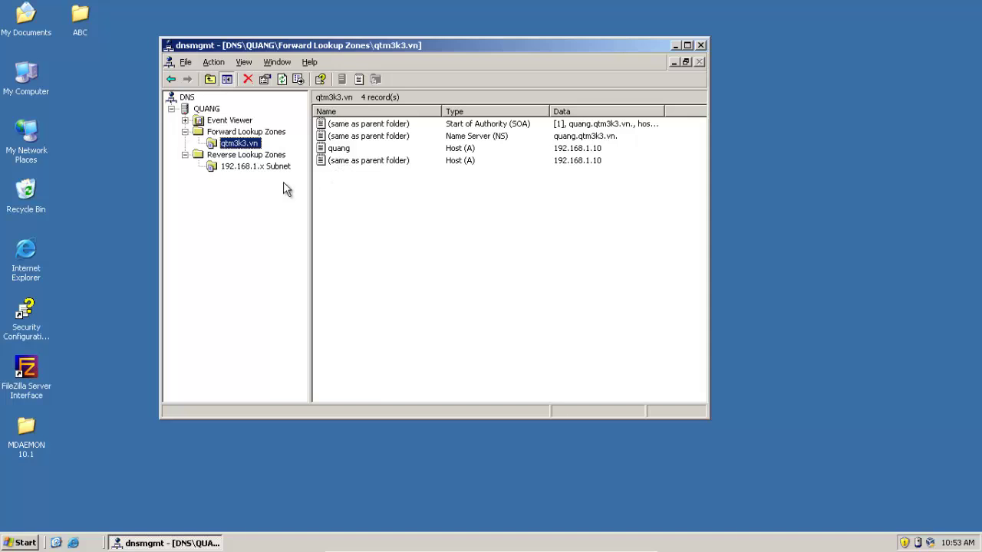
pyautogui.click(256, 167)
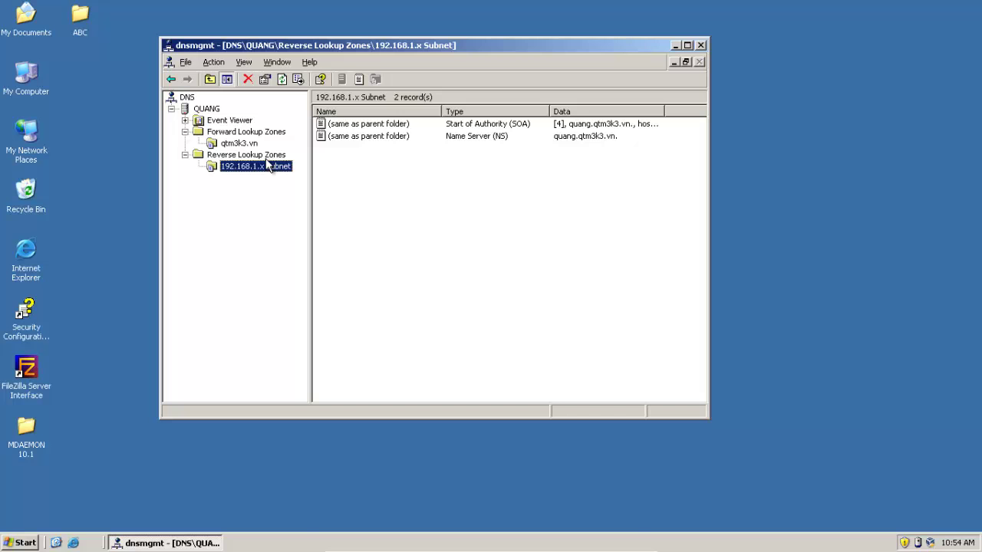
# Leave full screen, activate the Win Server 2003 VM window, and switch it back to full screen
pyautogui.press('Control_R+f')
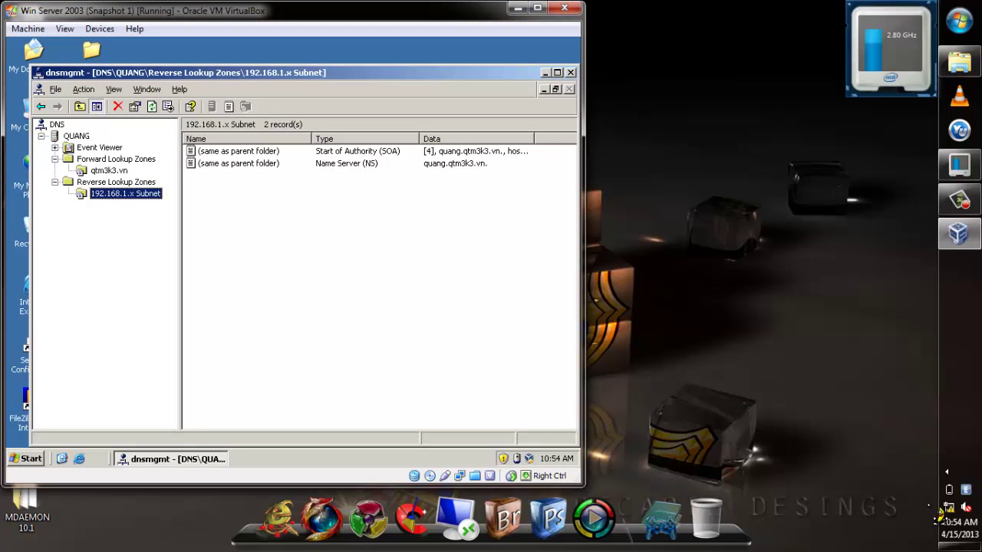
pyautogui.click(960, 494)
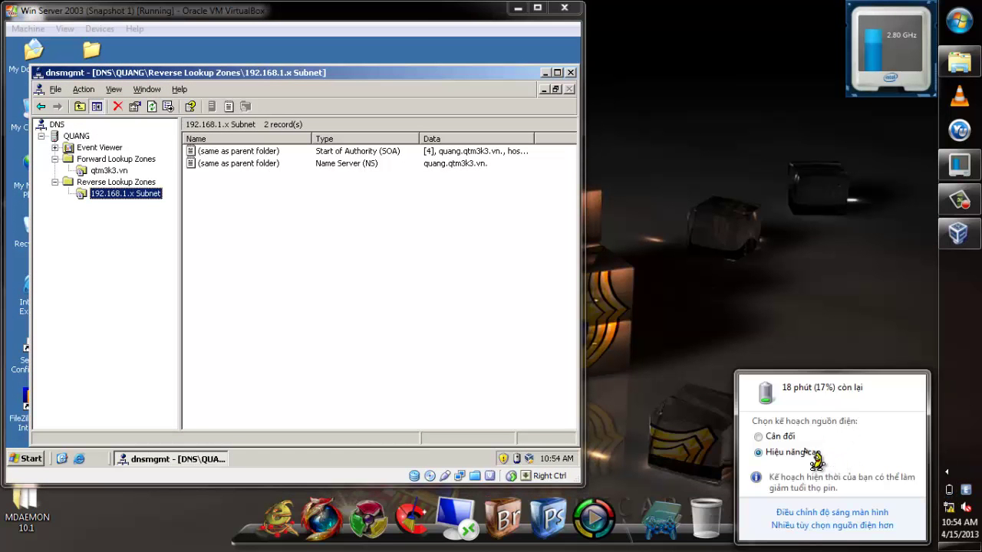
pyautogui.rightClick(950, 516)
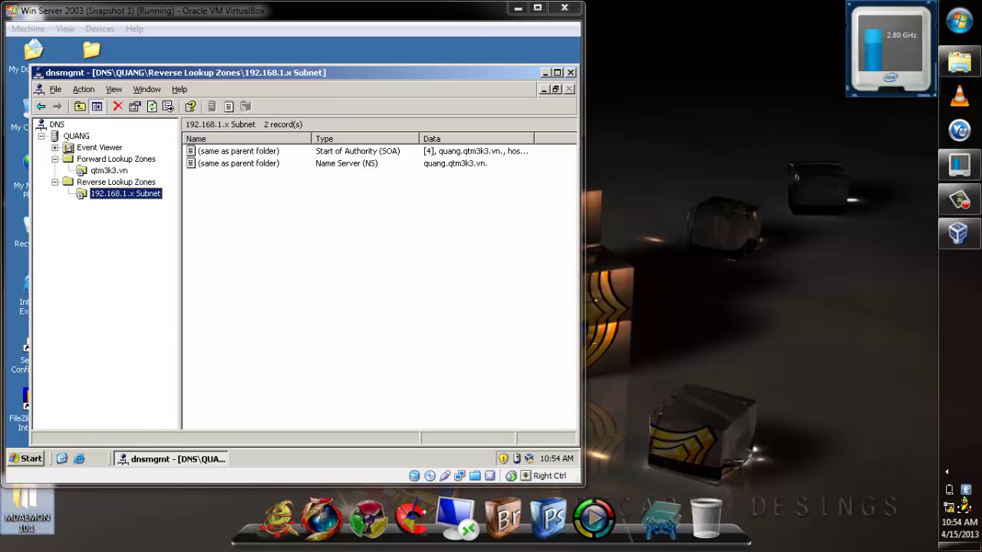
pyautogui.click(405, 284)
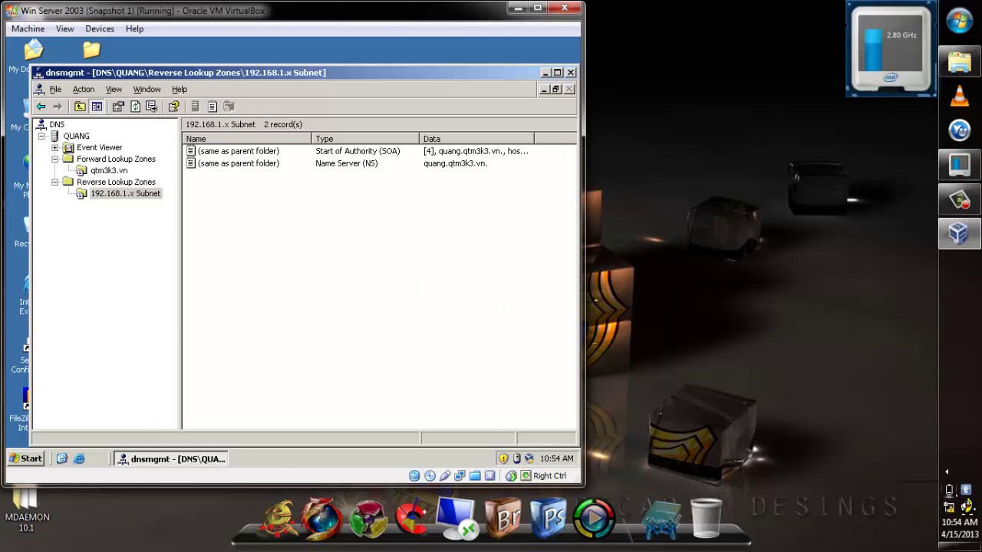
pyautogui.click(949, 489)
pyautogui.click(411, 345)
pyautogui.hotkey('ctrl', 'f')
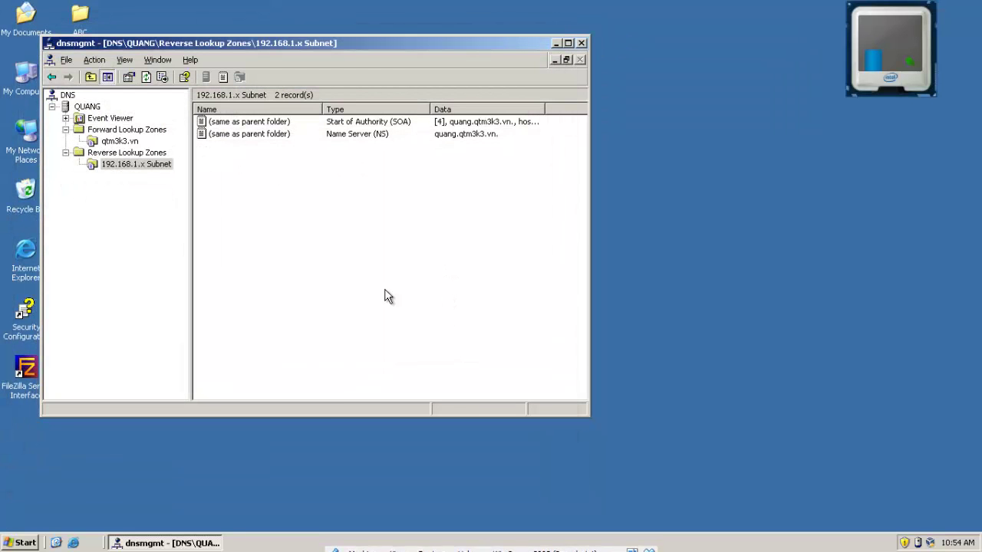
# Create CNAME 'mail' (mail.qtm3k3.vn) in qtm3k3.vn, browsing to host quang as its target
pyautogui.click(117, 141)
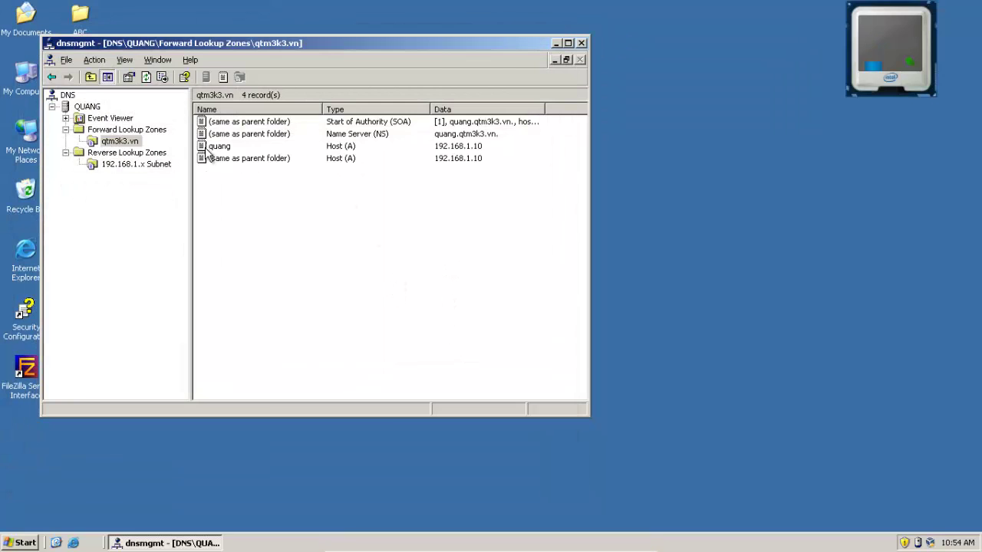
pyautogui.rightClick(272, 203)
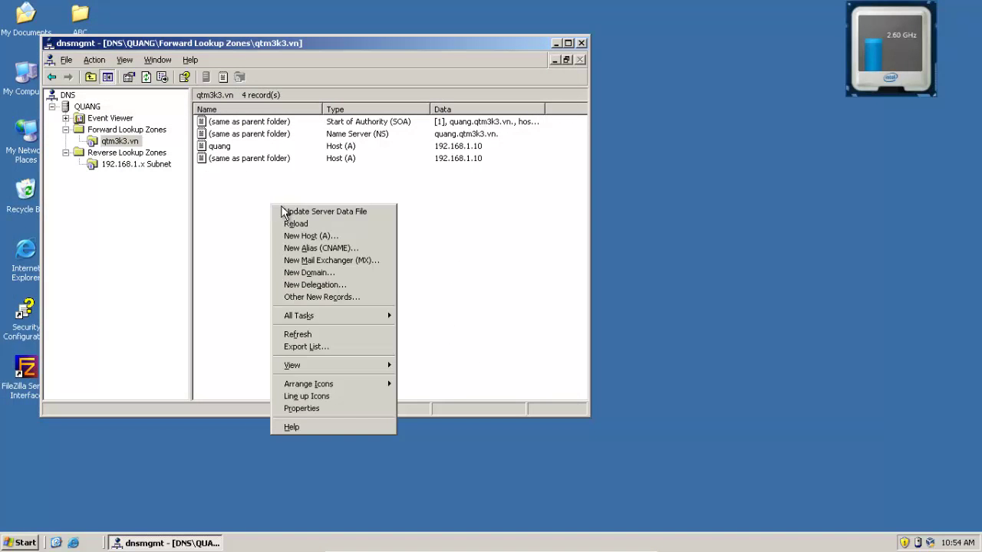
pyautogui.click(310, 248)
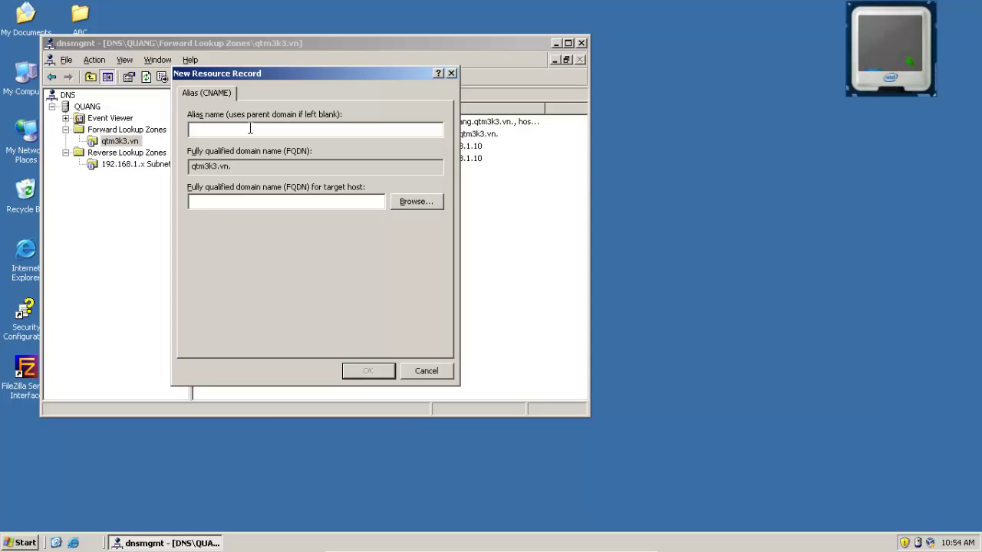
pyautogui.write('mail')
pyautogui.click(416, 201)
pyautogui.doubleClick(211, 181)
pyautogui.doubleClick(228, 179)
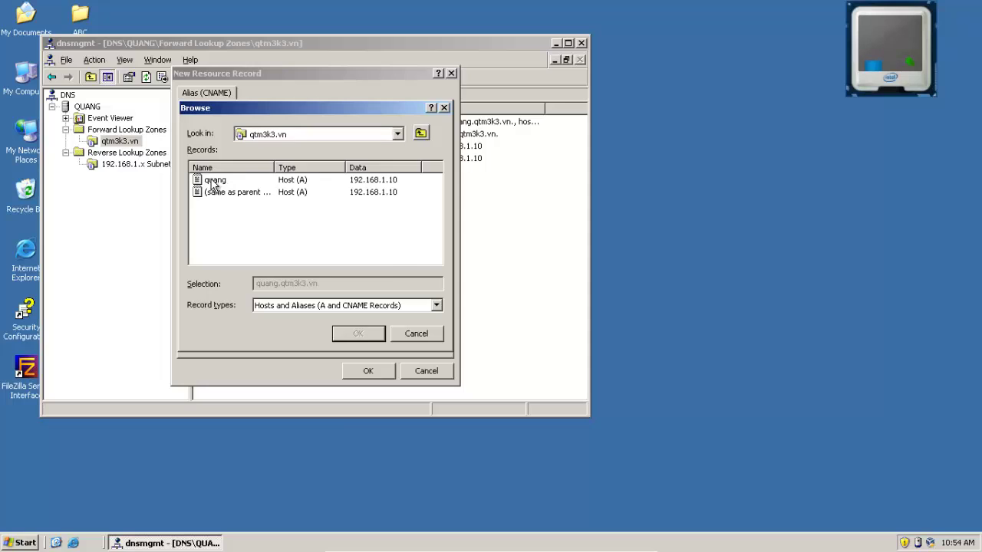
pyautogui.doubleClick(214, 181)
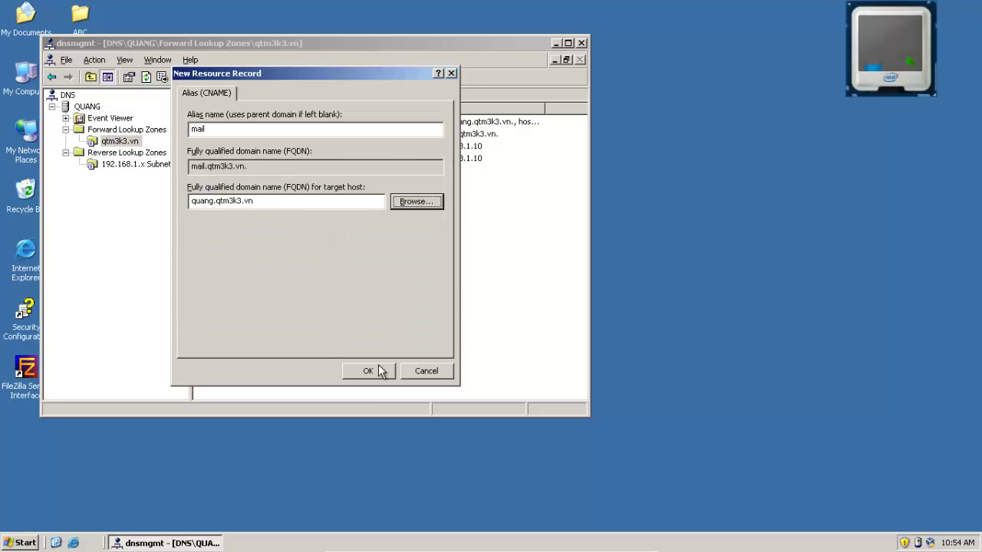
pyautogui.click(373, 371)
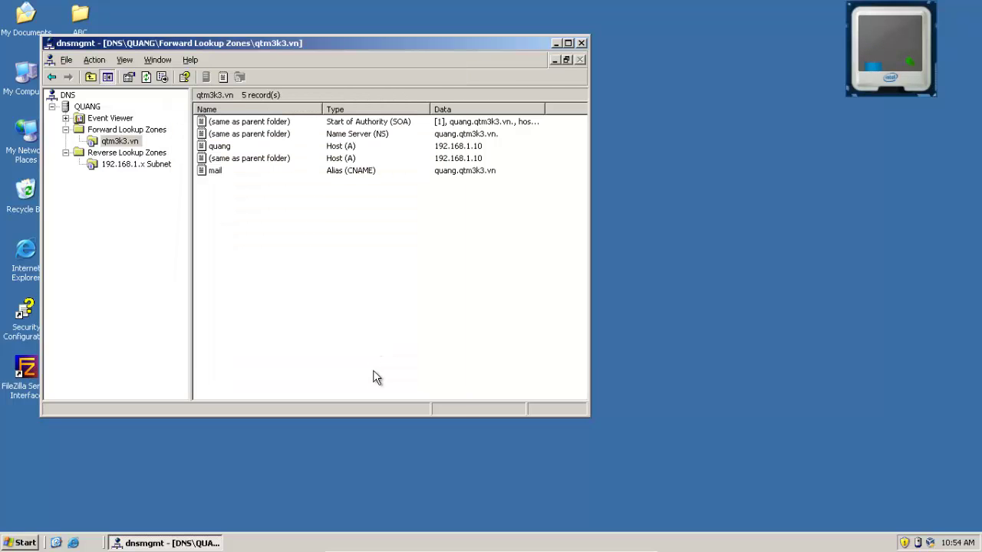
# Start a new Mail Exchanger (MX) record in the qtm3k3.vn zone
pyautogui.click(119, 165)
pyautogui.rightClick(116, 162)
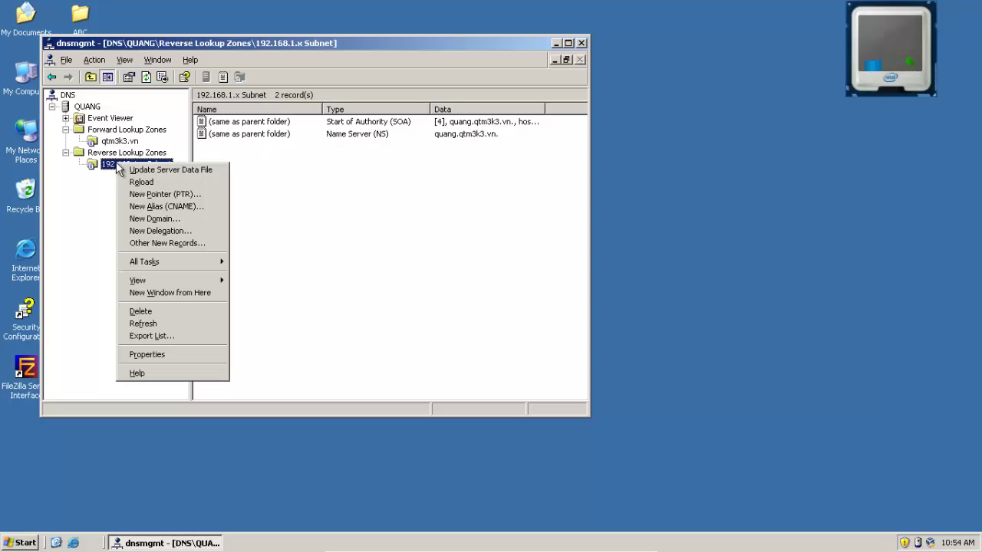
pyautogui.click(120, 141)
pyautogui.rightClick(263, 245)
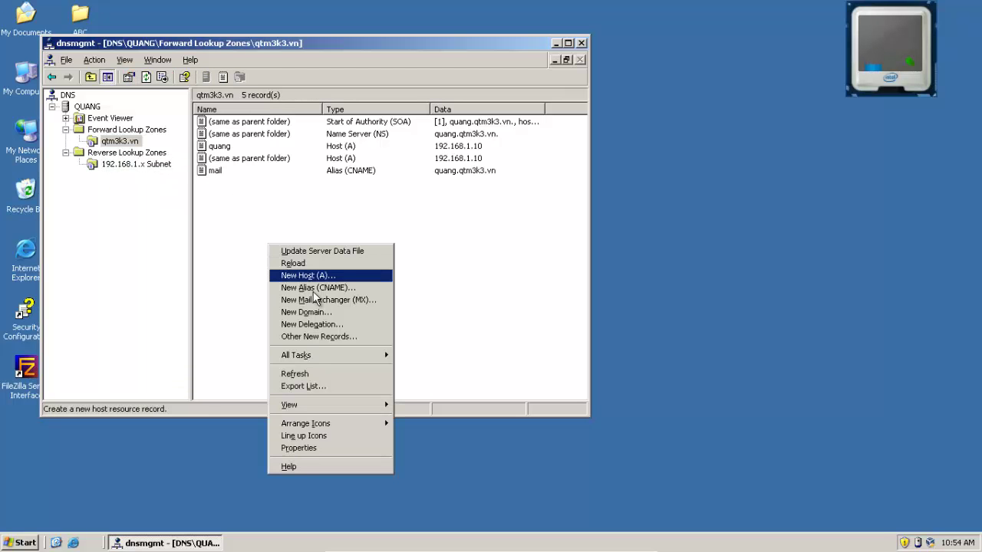
pyautogui.click(354, 299)
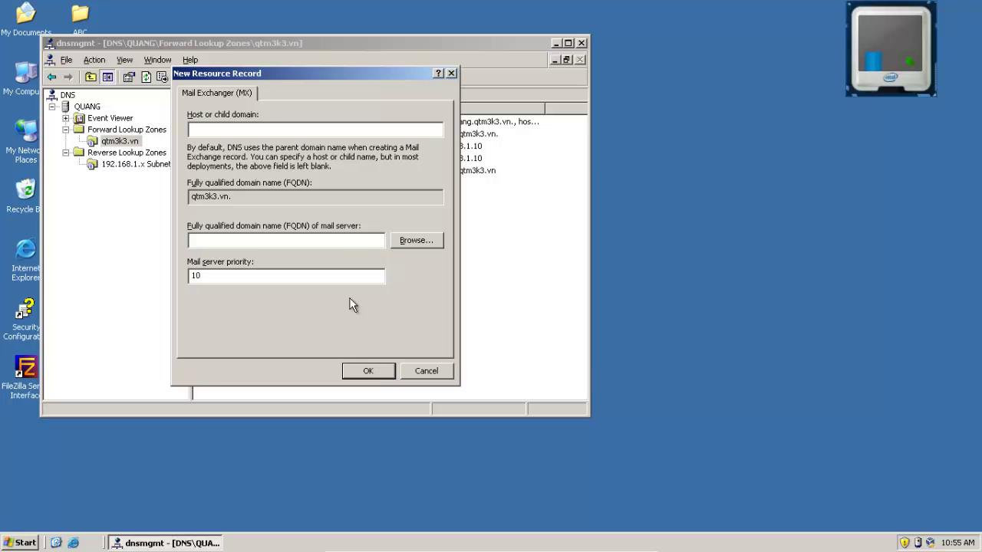
# Set quang.qtm3k3.vn as the mail server, save the MX, and reselect 192.168.1.x Subnet
pyautogui.click(417, 241)
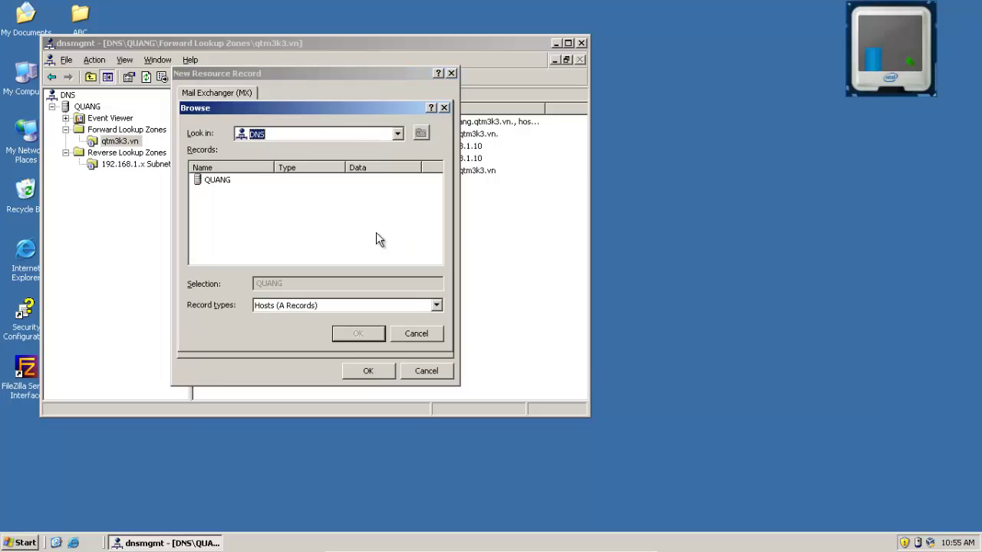
pyautogui.doubleClick(214, 176)
pyautogui.doubleClick(214, 177)
pyautogui.doubleClick(217, 181)
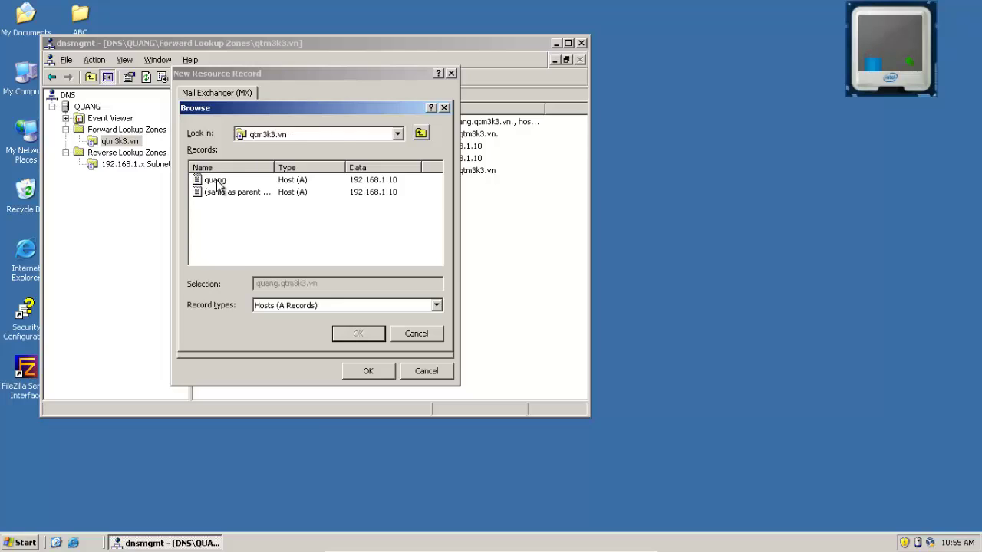
pyautogui.doubleClick(219, 183)
pyautogui.click(376, 372)
pyautogui.click(133, 165)
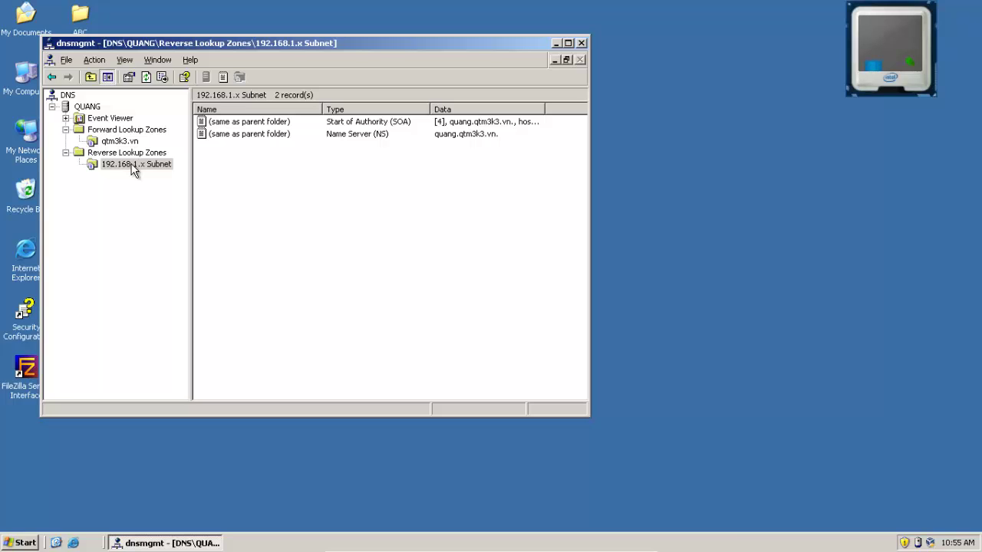
# Check the qtm3k3.vn host record, then reload the 192.168.1.x Subnet reverse zone
pyautogui.rightClick(132, 167)
pyautogui.click(73, 211)
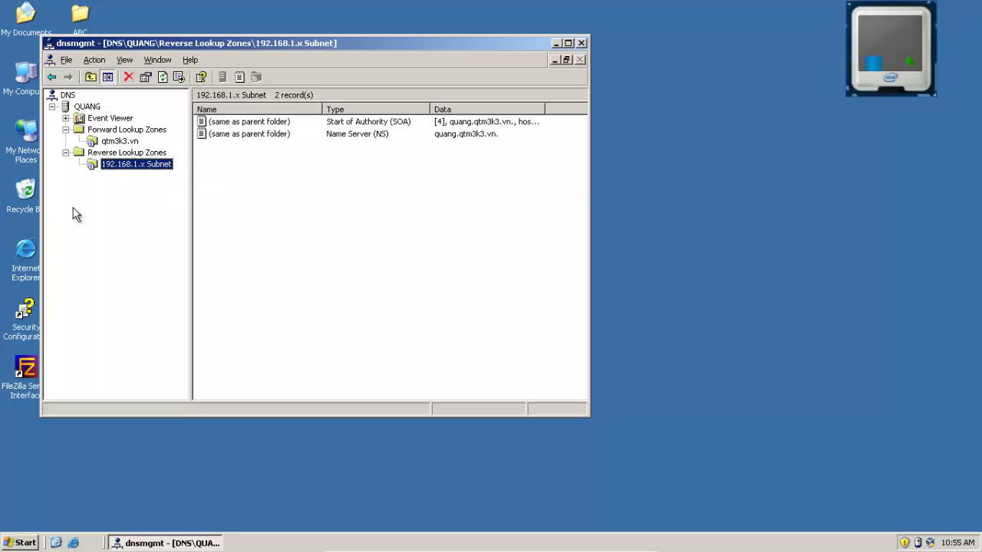
pyautogui.click(117, 143)
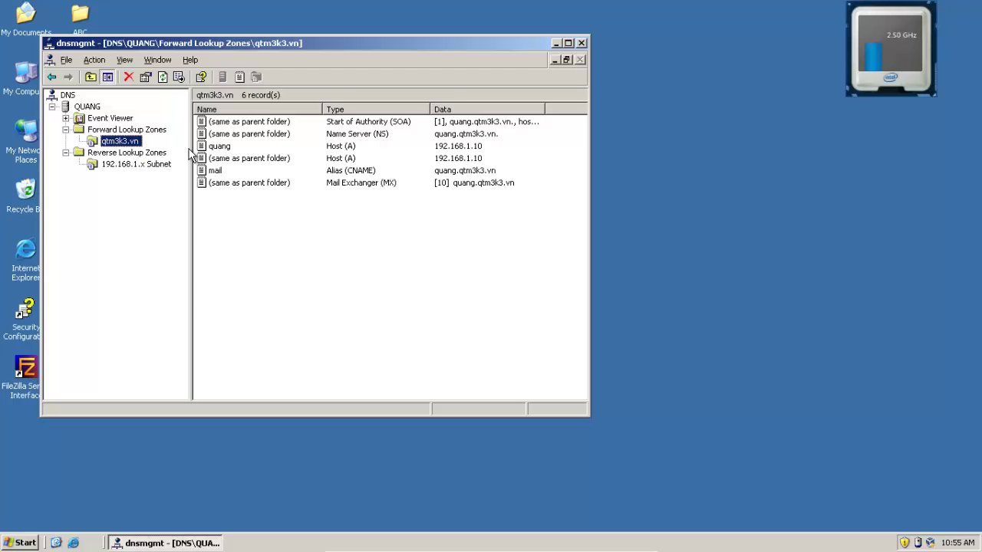
pyautogui.click(227, 158)
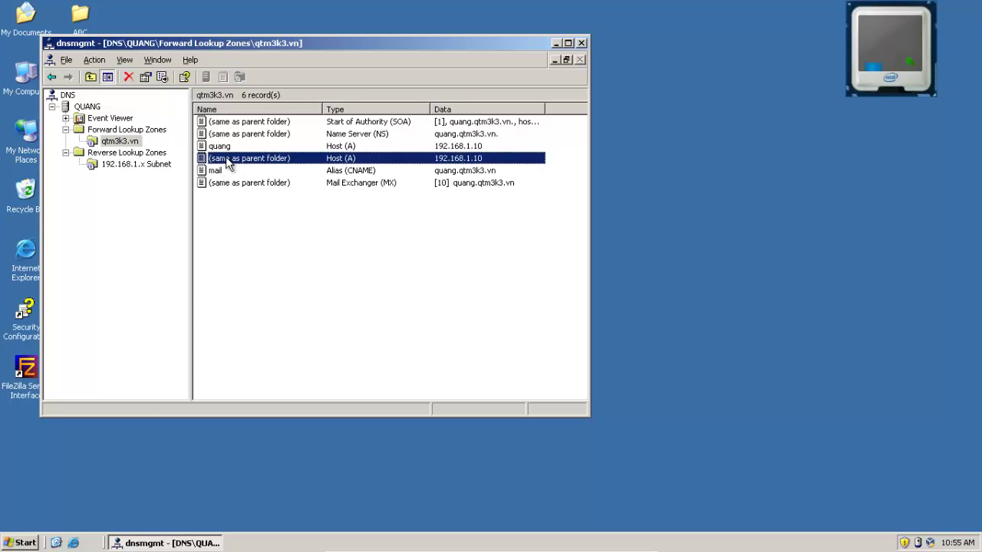
pyautogui.click(125, 165)
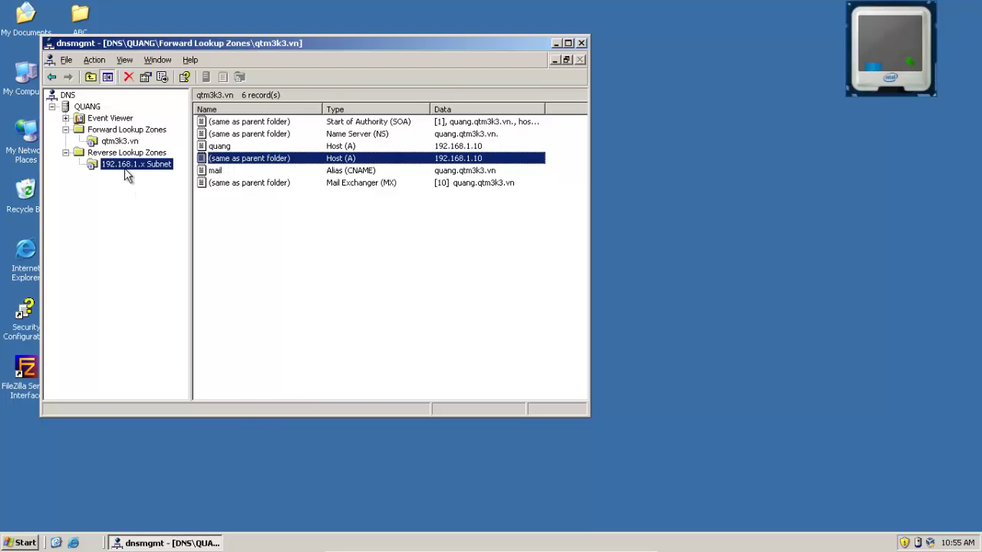
pyautogui.rightClick(249, 201)
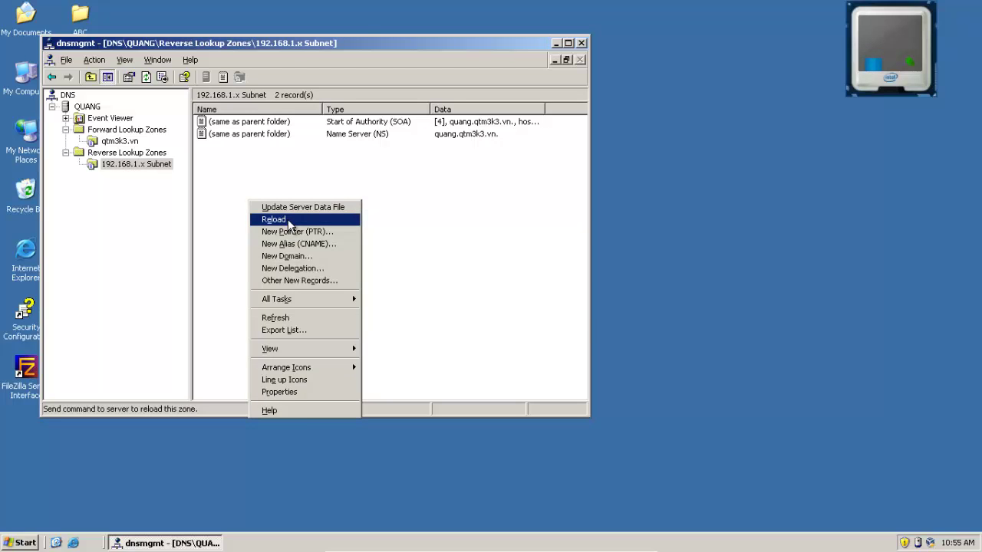
pyautogui.click(290, 221)
pyautogui.click(463, 304)
# Add a CNAME record in the reverse zone targeting mail.qtm3k3.vn
pyautogui.rightClick(248, 215)
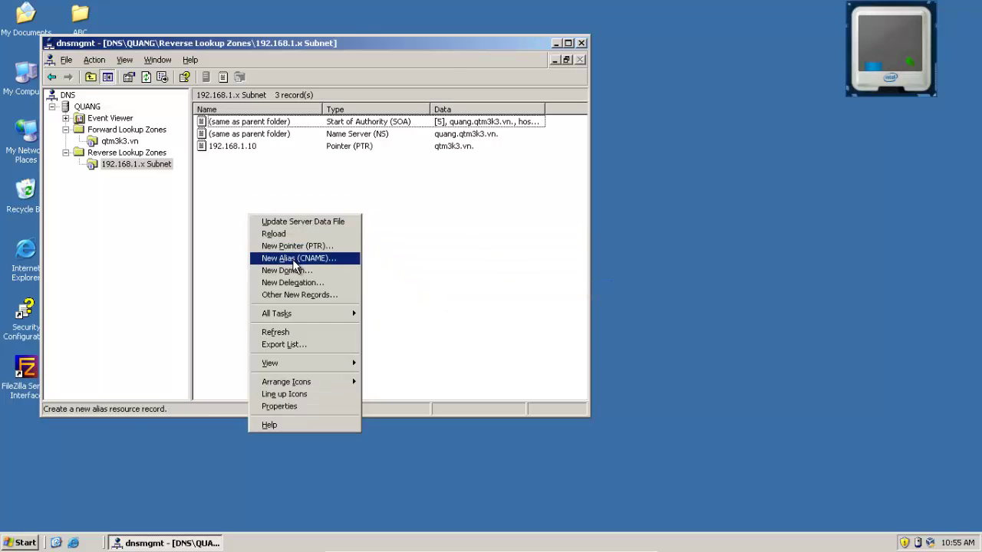
pyautogui.click(293, 259)
pyautogui.click(421, 202)
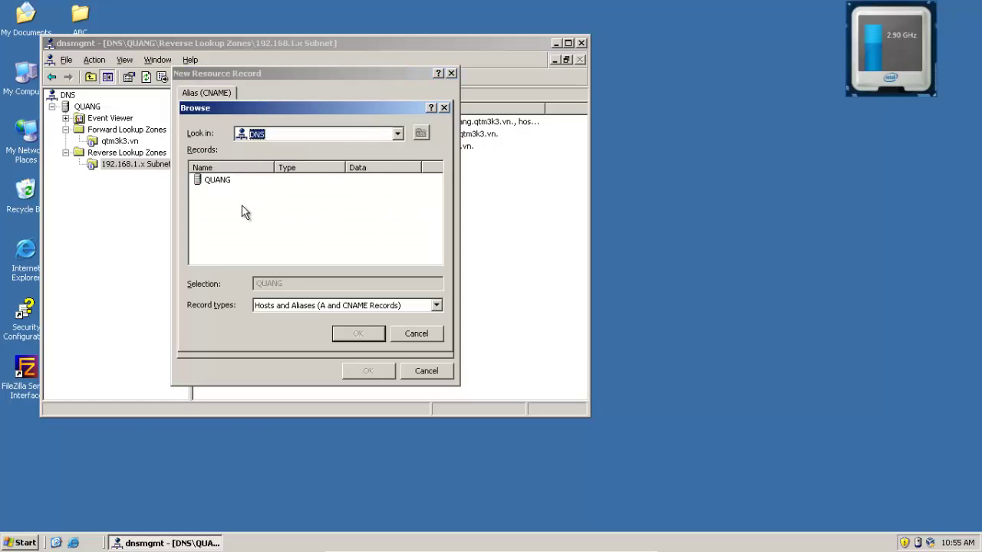
pyautogui.doubleClick(219, 179)
pyautogui.doubleClick(222, 181)
pyautogui.doubleClick(219, 181)
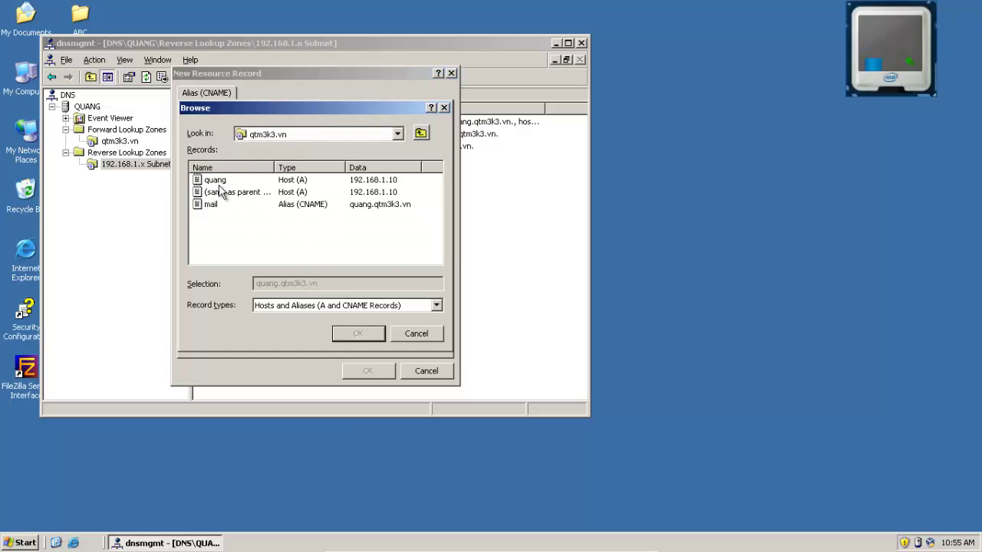
pyautogui.doubleClick(211, 204)
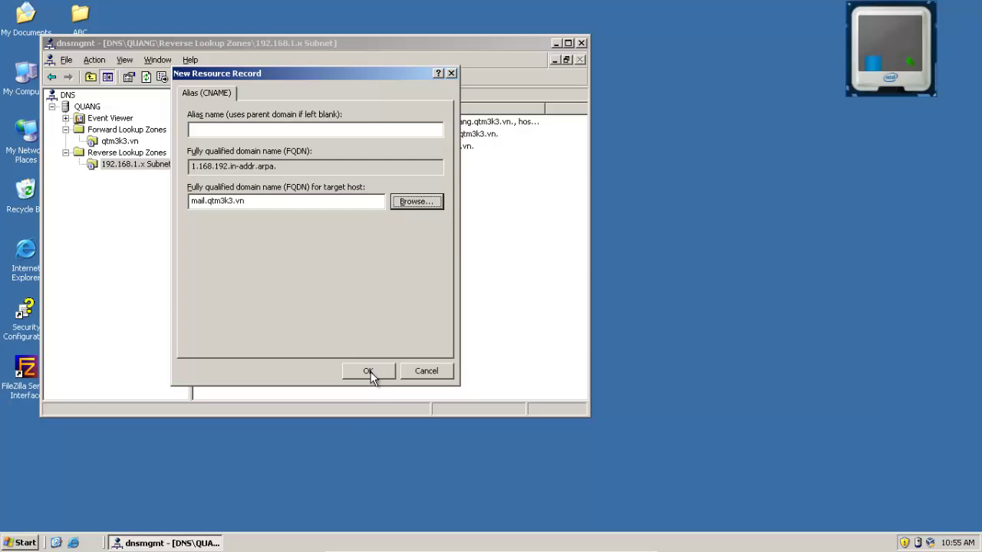
pyautogui.click(368, 371)
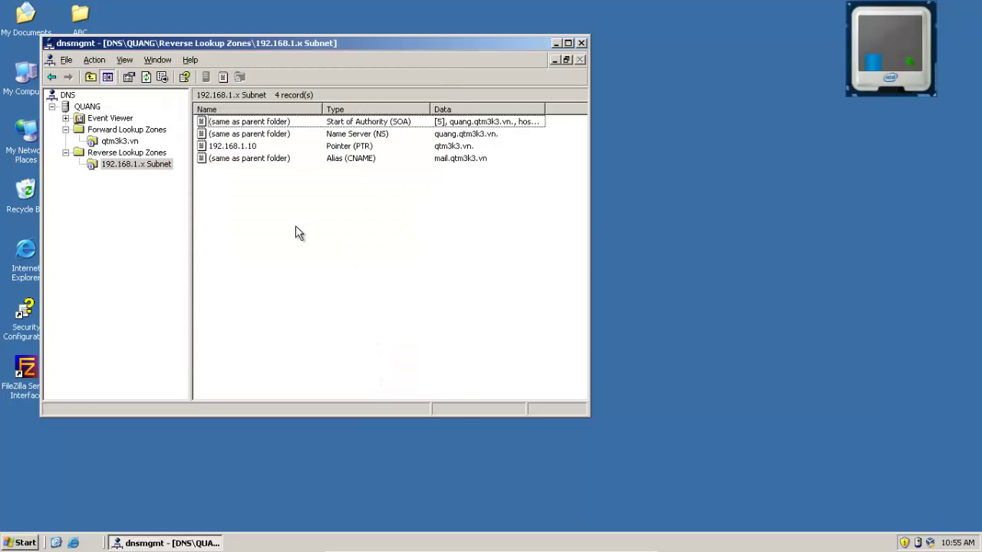
# Run gpupdate /force in a Command Prompt
pyautogui.click(23, 543)
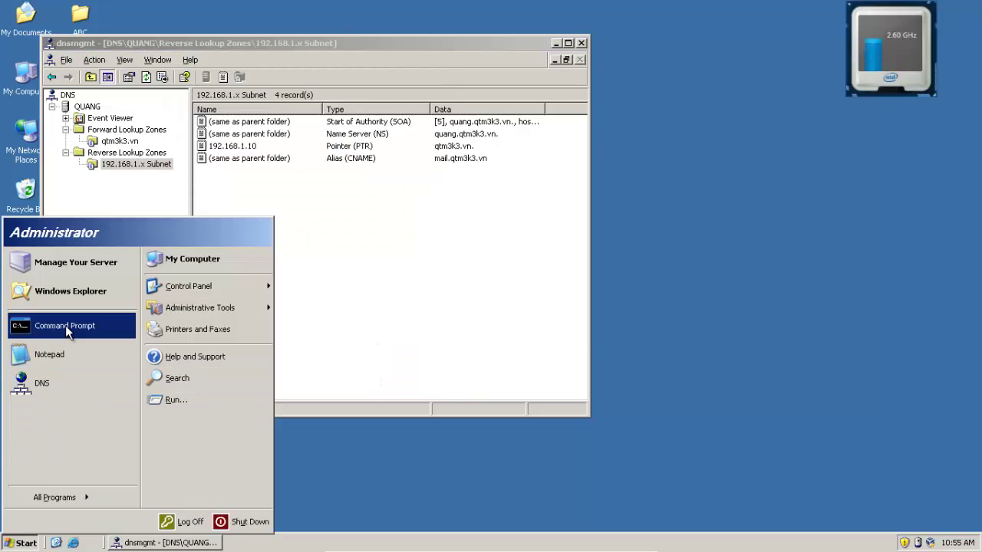
pyautogui.click(65, 326)
pyautogui.write('nistrator>')
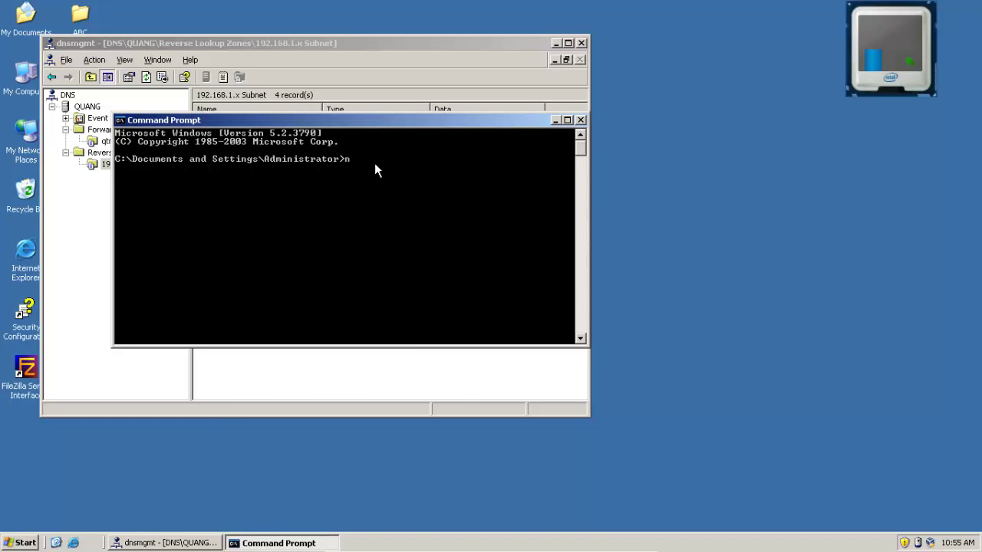
pyautogui.write('gpupdate /force')
pyautogui.press('Return')
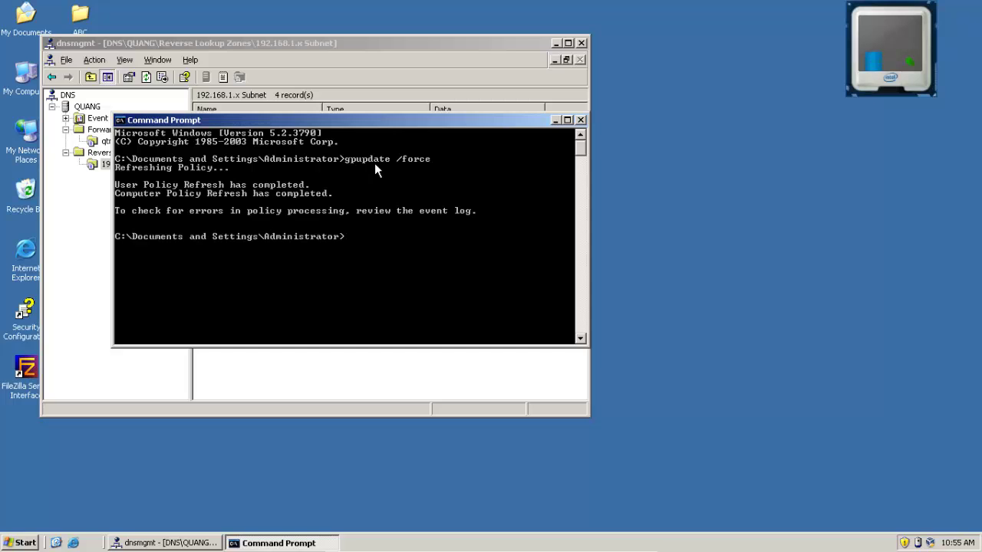
# Run nslookup to confirm default server qtm3k3.vn at 192.168.1.10, then close the window
pyautogui.write('nslookup')
pyautogui.press('Return')
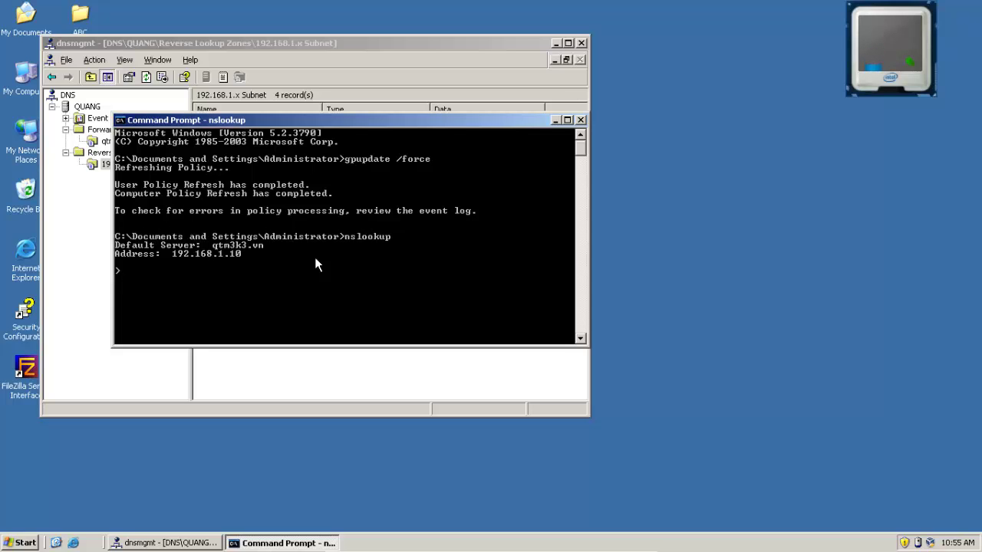
pyautogui.click(581, 119)
# Open Computer Management from My Computer and show Local Users and Groups > Users
pyautogui.click(23, 543)
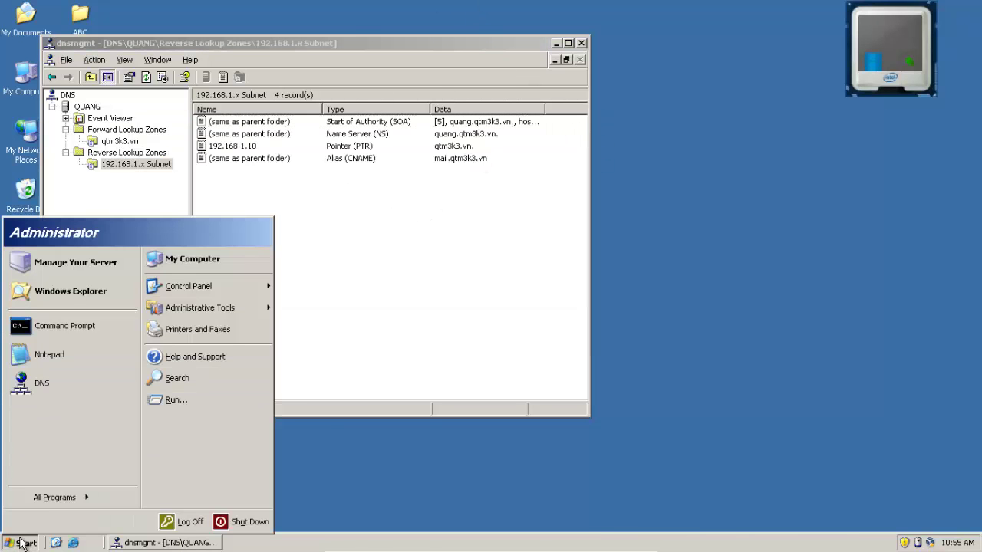
pyautogui.moveTo(178, 286)
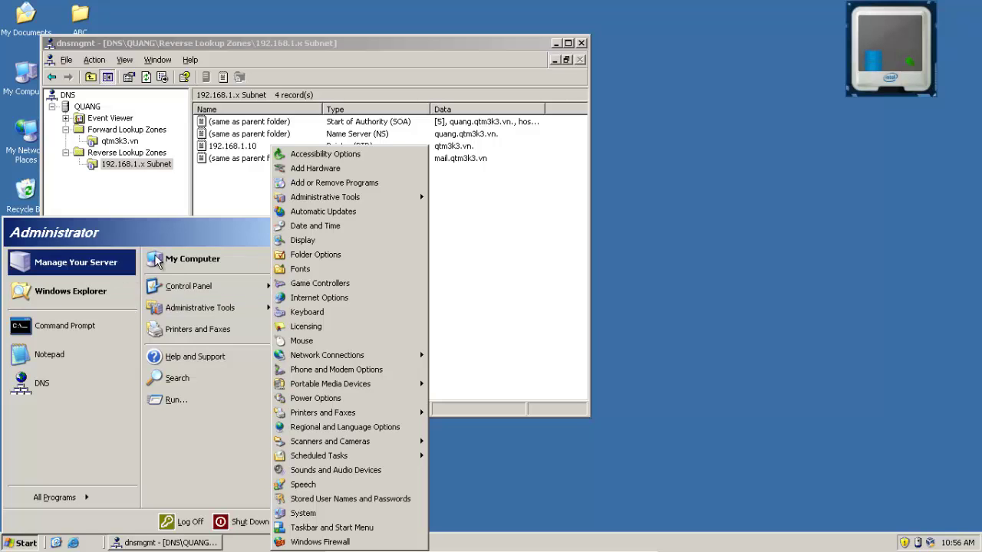
pyautogui.rightClick(214, 259)
pyautogui.click(239, 296)
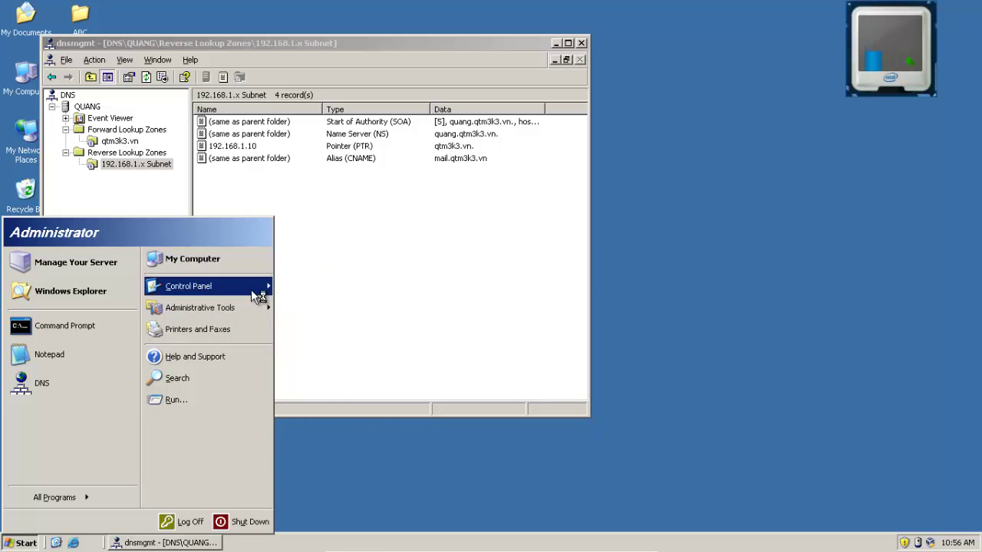
pyautogui.doubleClick(142, 165)
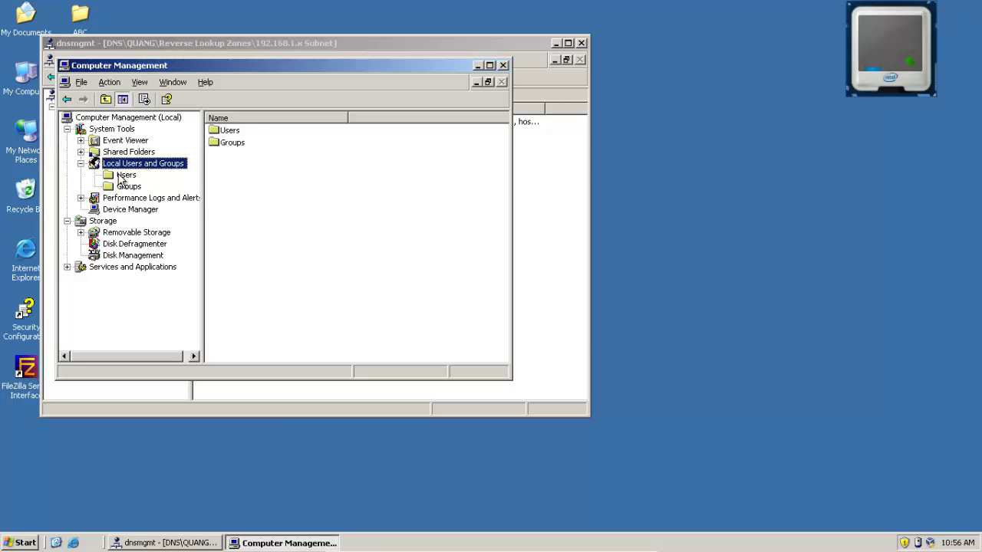
pyautogui.click(126, 176)
# Create user01 with a password that cannot be changed and never expires
pyautogui.rightClick(271, 221)
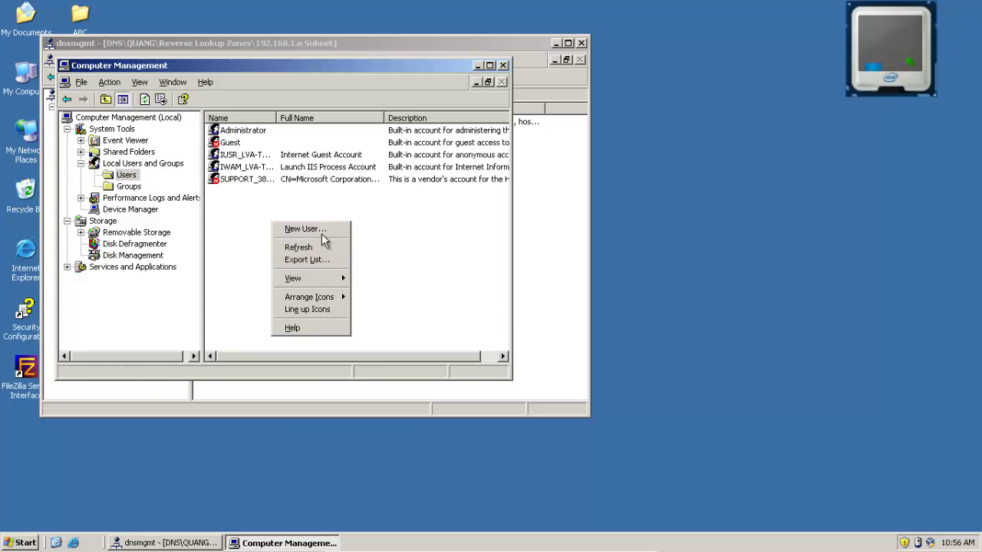
pyautogui.click(318, 227)
pyautogui.write('user01')
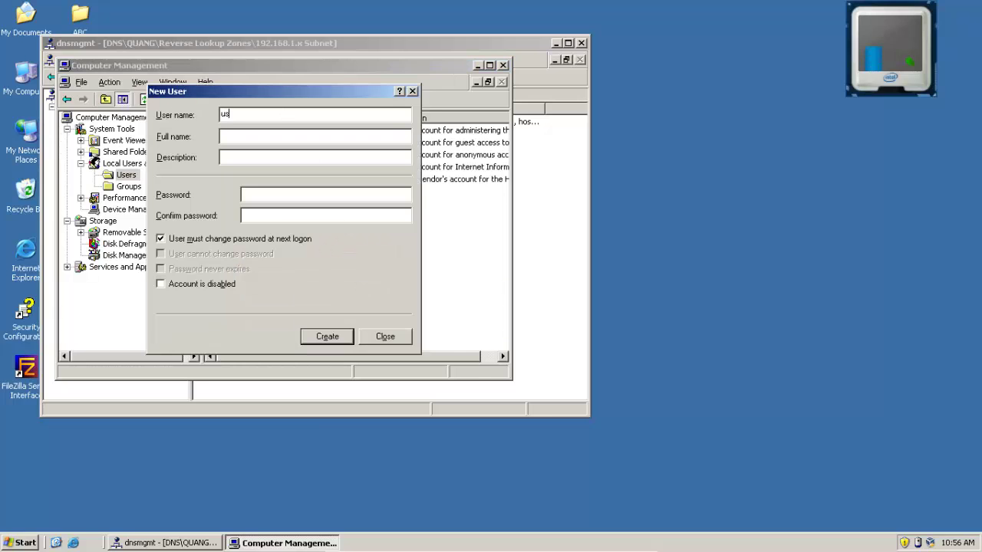
pyautogui.press('Tab')
pyautogui.press('Tab')
pyautogui.press('Tab')
pyautogui.write('123')
pyautogui.click(284, 215)
pyautogui.write('123')
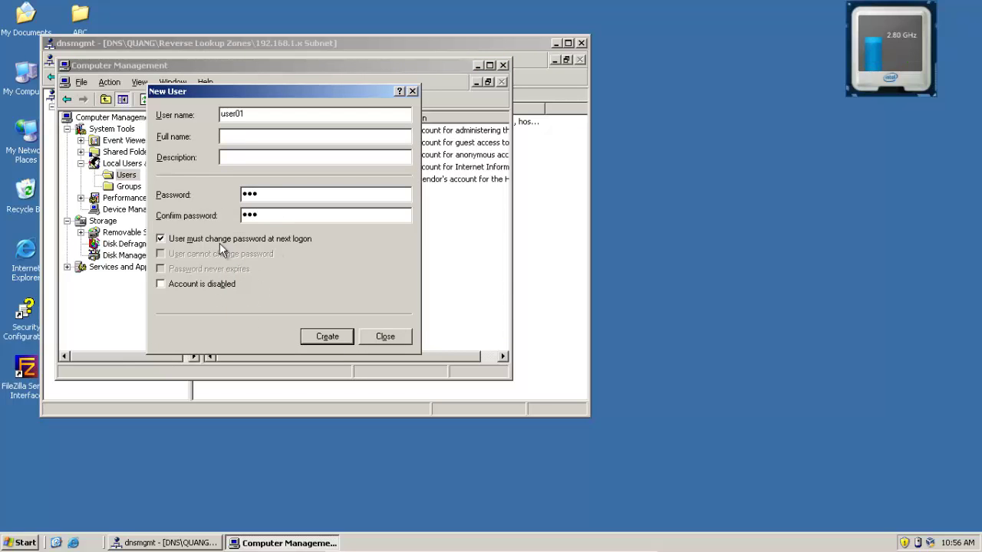
pyautogui.click(230, 239)
pyautogui.click(230, 254)
pyautogui.click(213, 267)
pyautogui.click(323, 339)
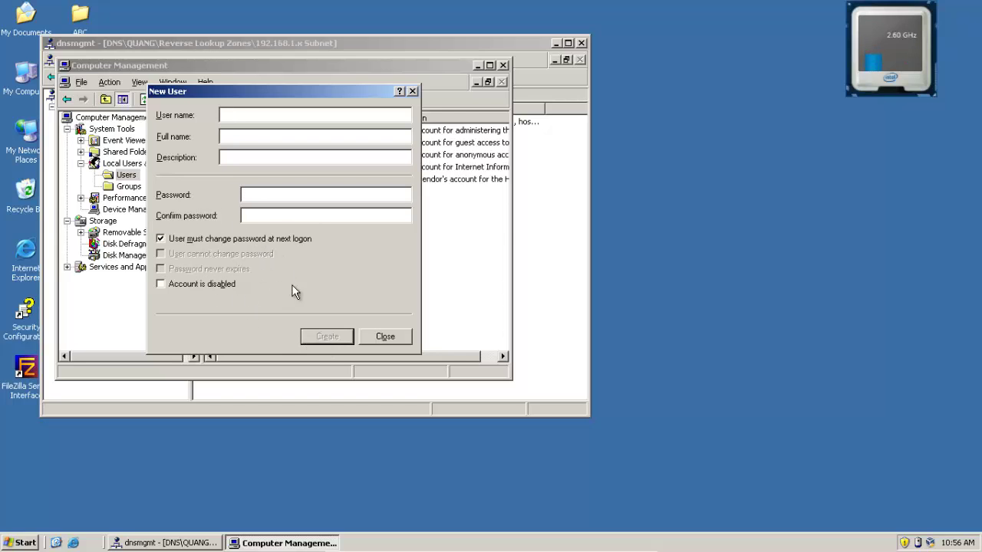
# Create user02 with the same password options, then close Computer Management
pyautogui.click(240, 114)
pyautogui.write('user02')
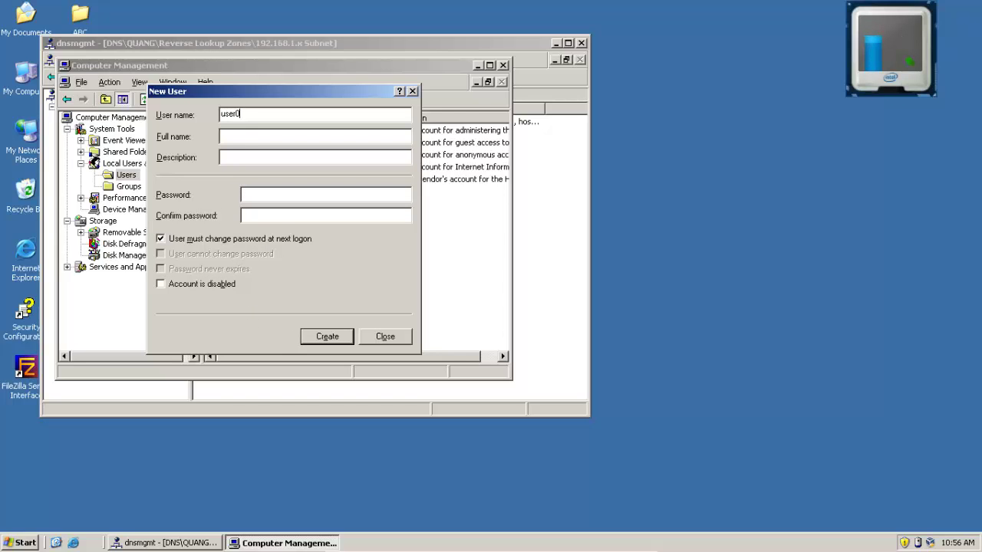
pyautogui.press('Tab')
pyautogui.press('Tab')
pyautogui.press('Tab')
pyautogui.write('123')
pyautogui.press('Tab')
pyautogui.write('123')
pyautogui.click(196, 239)
pyautogui.click(187, 257)
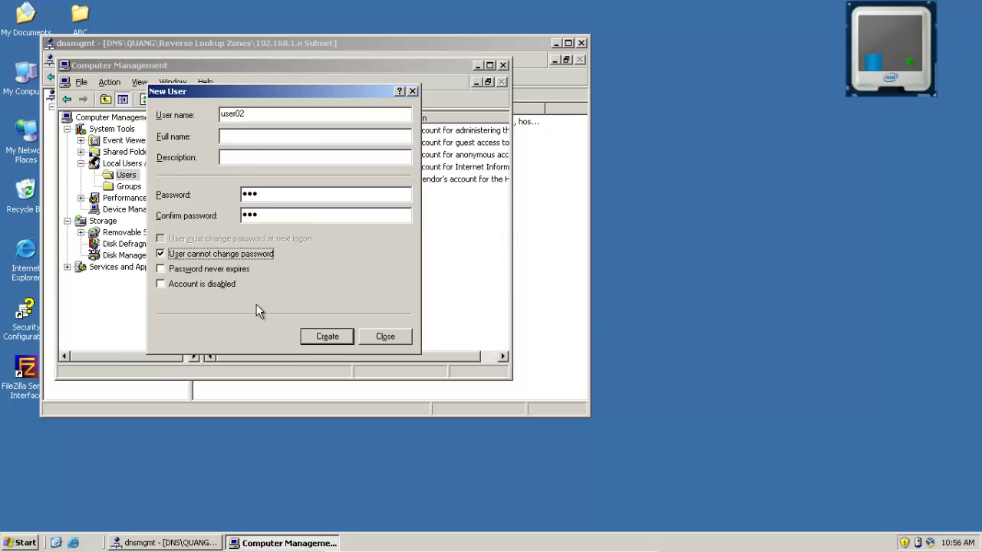
pyautogui.click(206, 269)
pyautogui.click(319, 339)
pyautogui.click(385, 336)
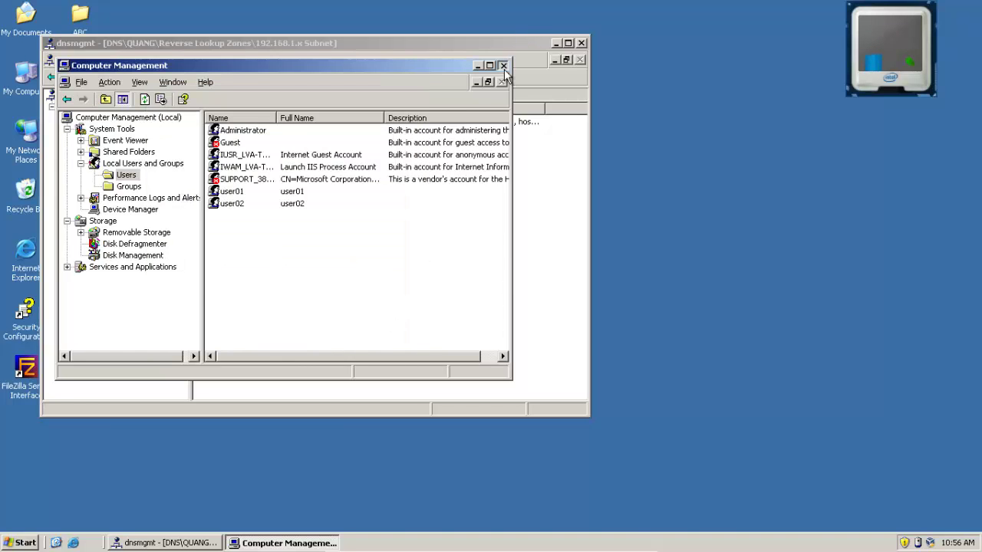
pyautogui.click(503, 64)
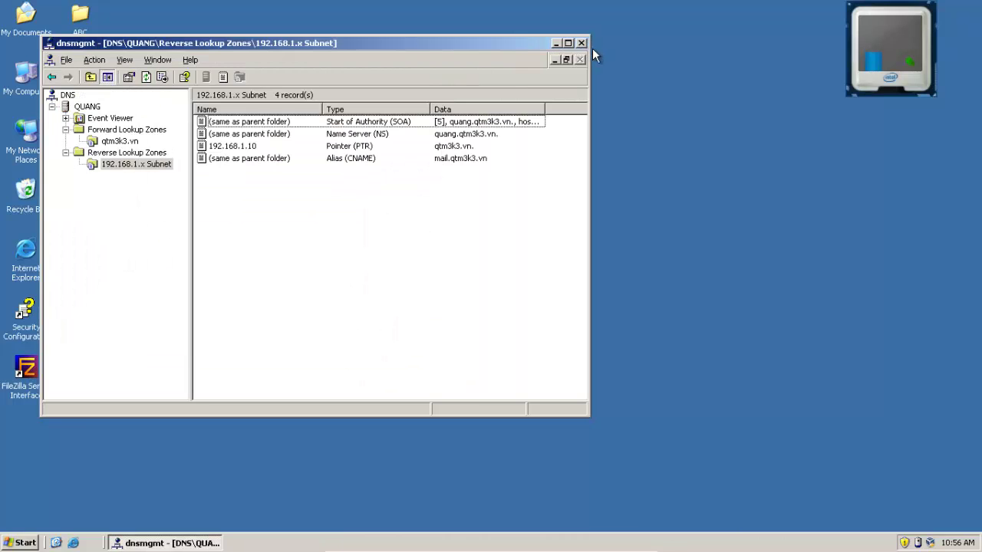
# Close the DNS console and launch md1001_en.exe from the MDAEMON 10.1 folder
pyautogui.click(581, 43)
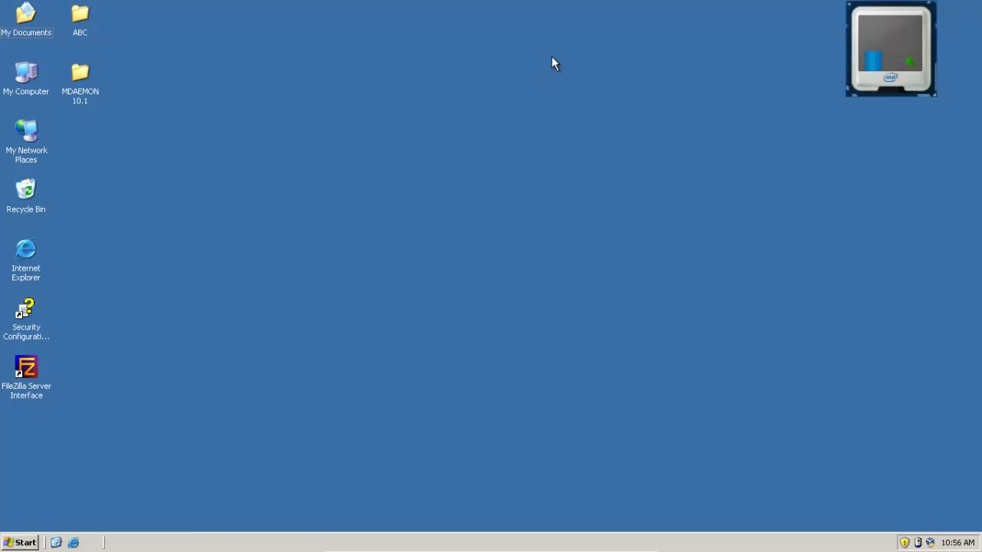
pyautogui.doubleClick(86, 83)
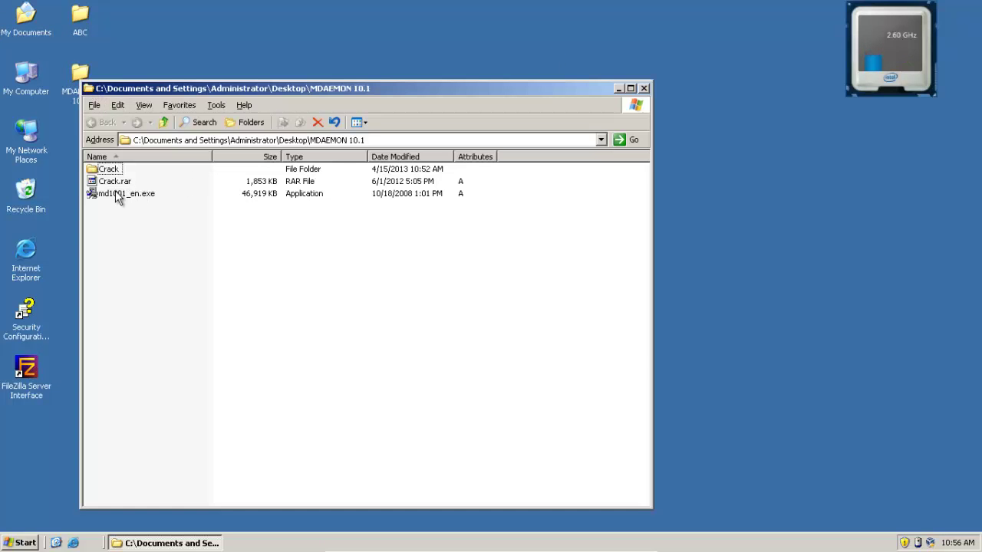
pyautogui.doubleClick(121, 193)
# Copy the serial number line from Crack\Serial.txt and minimize Notepad
pyautogui.doubleClick(108, 169)
pyautogui.doubleClick(114, 181)
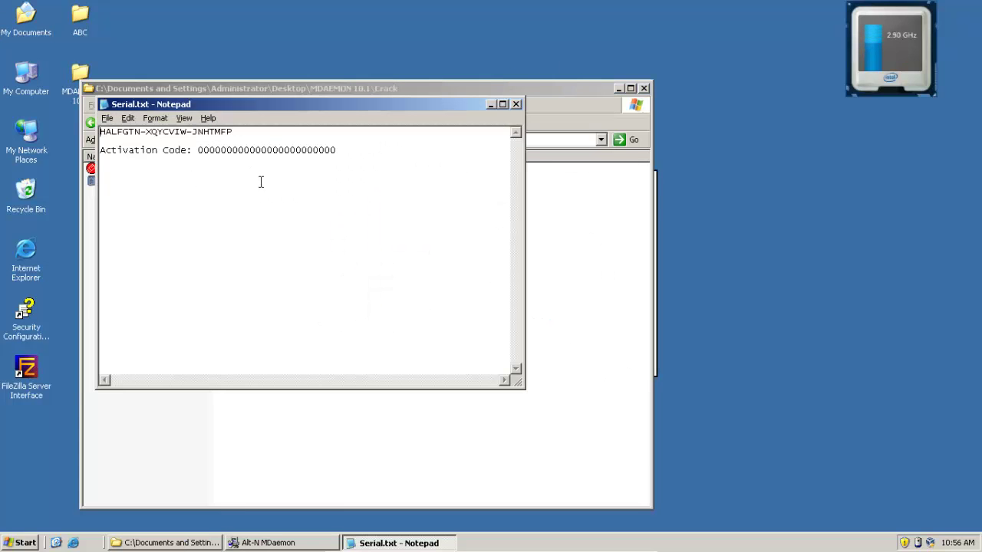
pyautogui.moveTo(237, 132); pyautogui.dragTo(62, 123)
pyautogui.hotkey('ctrl', 'c')
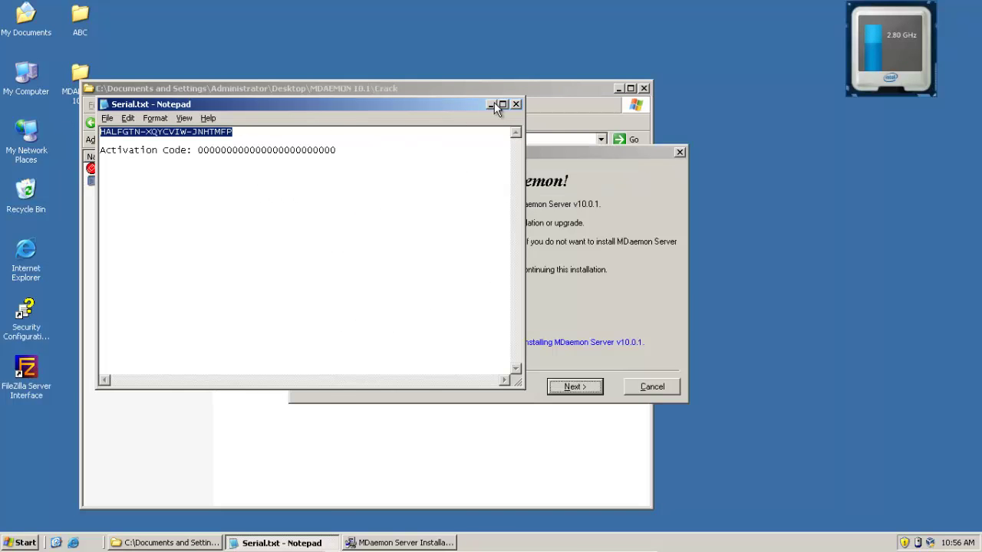
pyautogui.click(492, 105)
# Advance setup past welcome and licence, keeping C:\MDaemon, to Registration Information
pyautogui.click(572, 387)
pyautogui.click(569, 389)
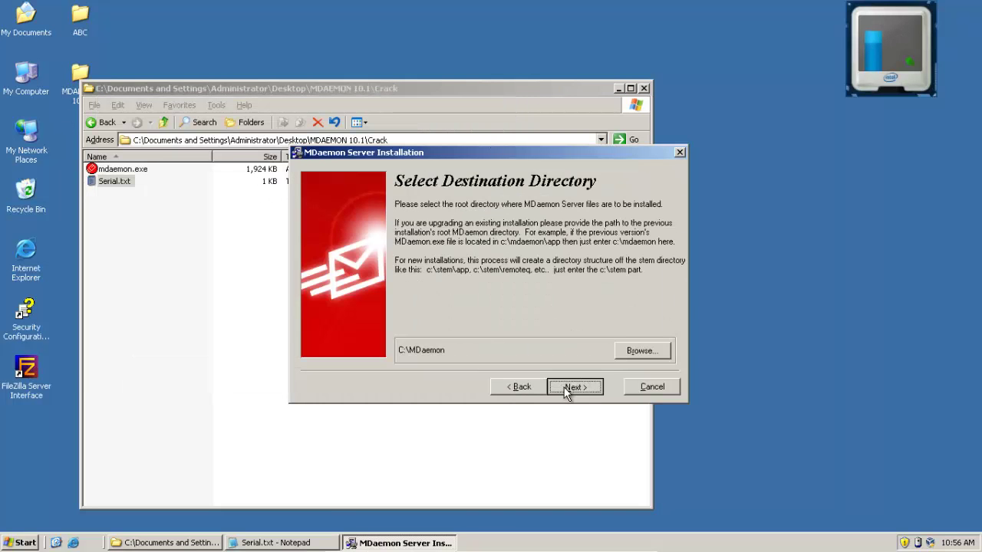
pyautogui.click(566, 389)
pyautogui.click(436, 254)
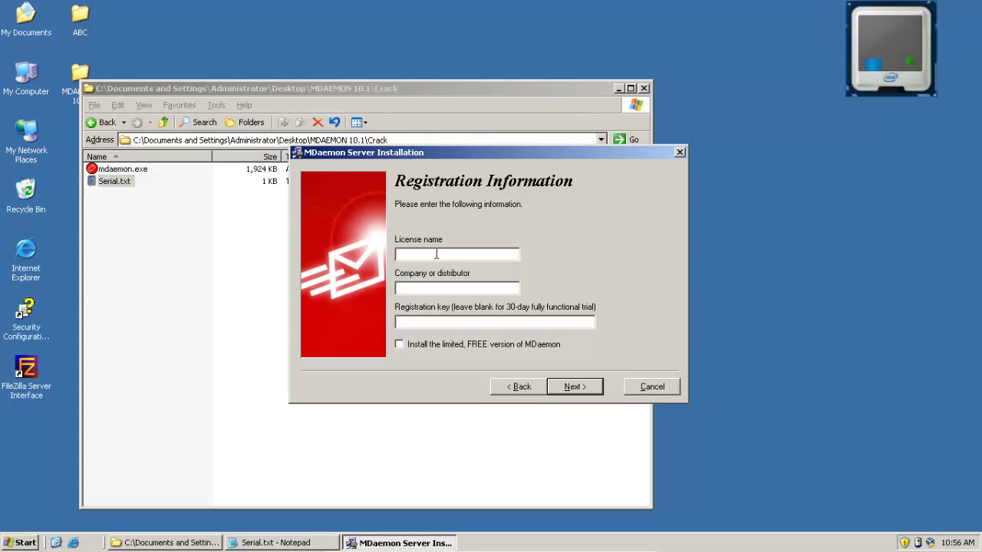
# Paste the registration key, enter licence name 'Quan Tri Mang 3 Khoa 3' and company 'Cao Dang Nghe', then continue
pyautogui.click(439, 323)
pyautogui.hotkey('ctrl', 'v')
pyautogui.click(425, 254)
pyautogui.write('qua')
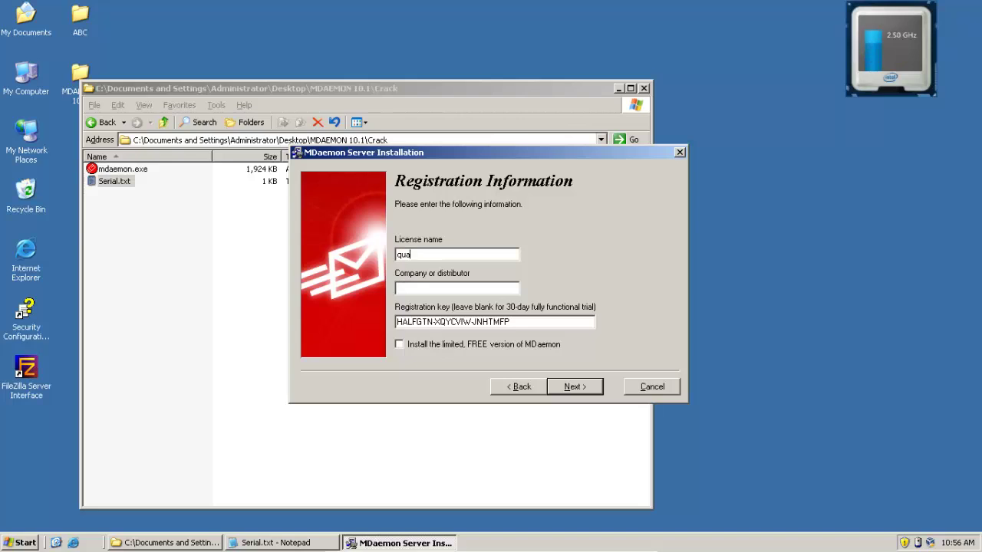
pyautogui.write('n tri mang')
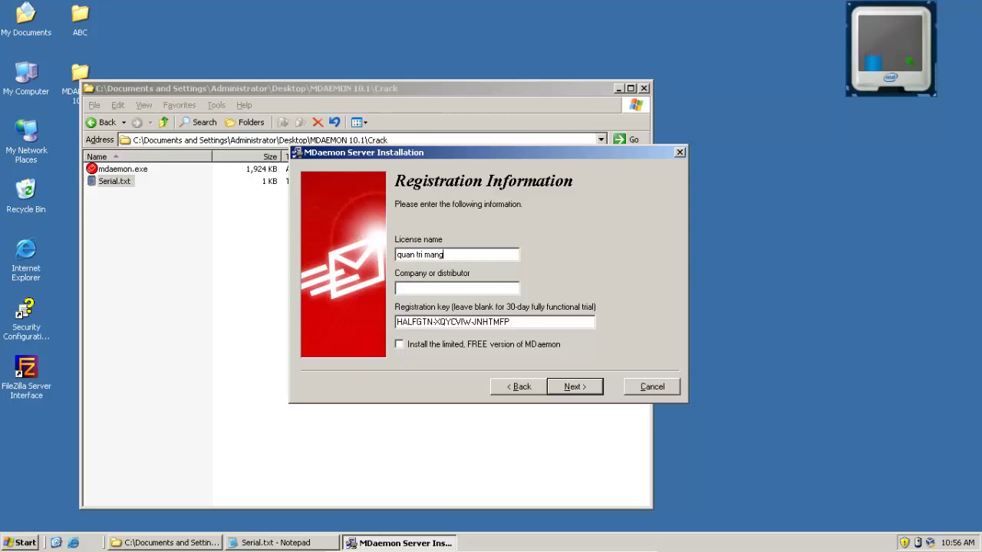
pyautogui.press('Tab')
pyautogui.moveTo(482, 255); pyautogui.dragTo(293, 254)
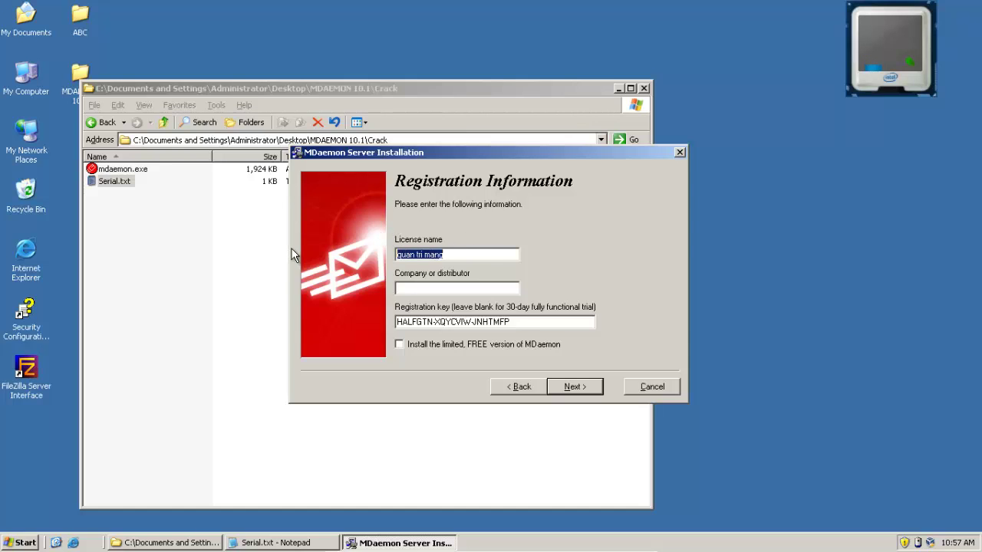
pyautogui.write('Quan T')
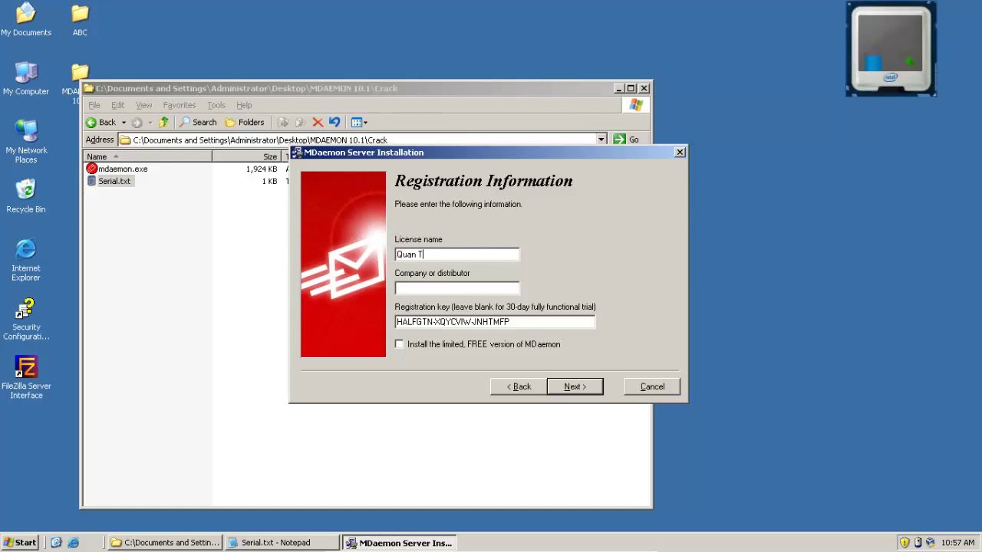
pyautogui.write('ri Mang 3')
pyautogui.write(' Khoa 3')
pyautogui.write('Cao Dang Nghe')
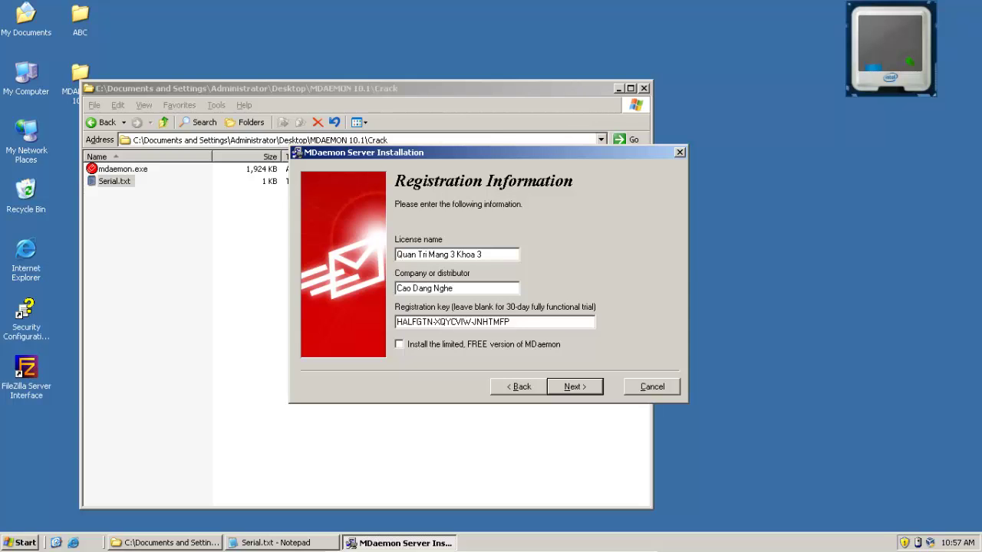
pyautogui.click(569, 386)
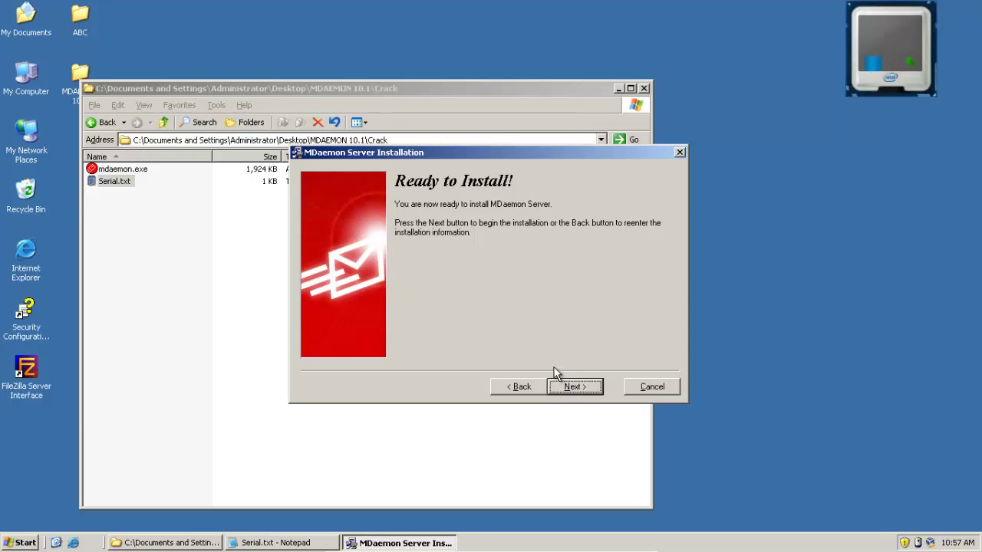
# Begin installing, accept the qtm3k3.vn domain, and enter the first account's name and mailbox
pyautogui.click(577, 387)
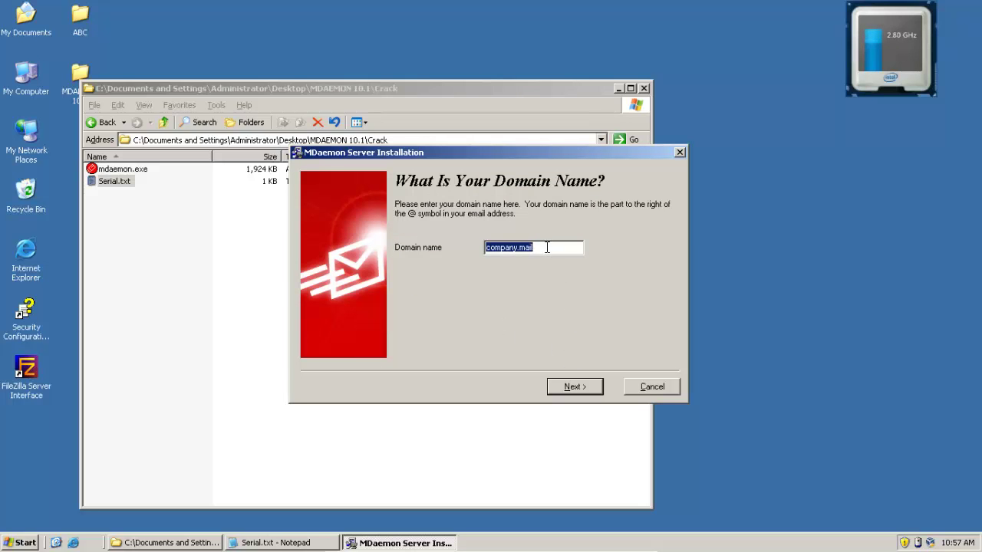
pyautogui.write('qtm3k3.vn')
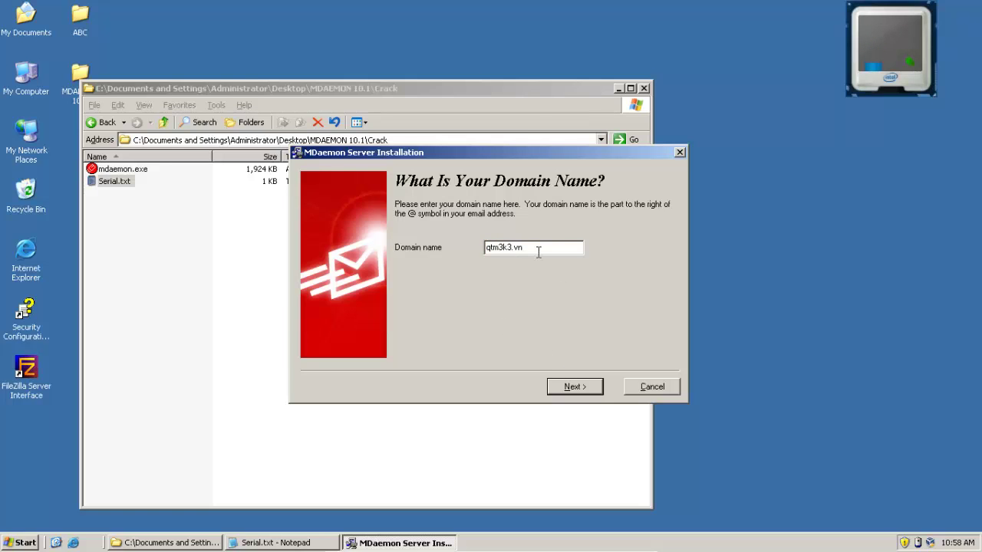
pyautogui.click(575, 387)
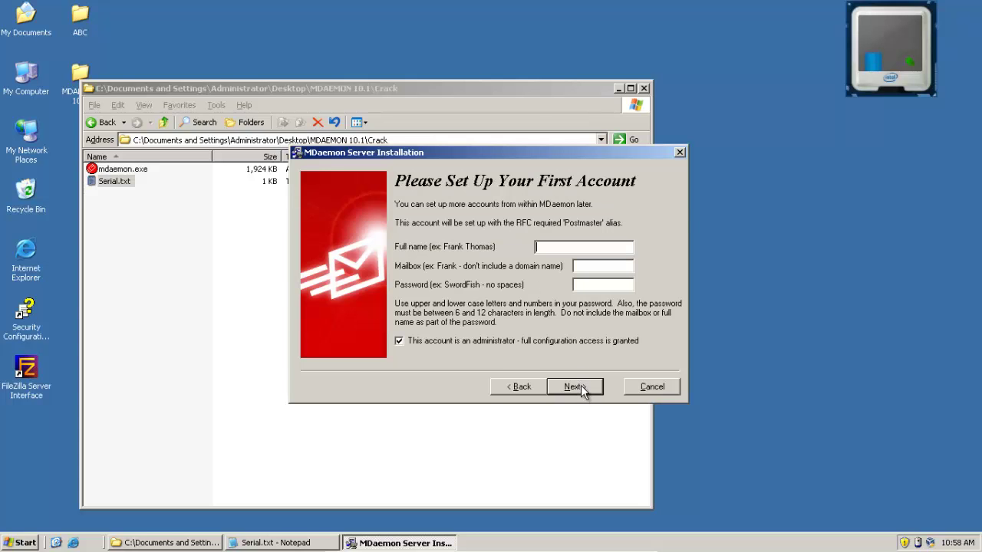
pyautogui.click(576, 249)
pyautogui.write('admin')
pyautogui.press('Tab')
pyautogui.click(574, 386)
# Keep primary DNS 192.168.1.10 and the service settings, then finish and start MDaemon
pyautogui.click(536, 265)
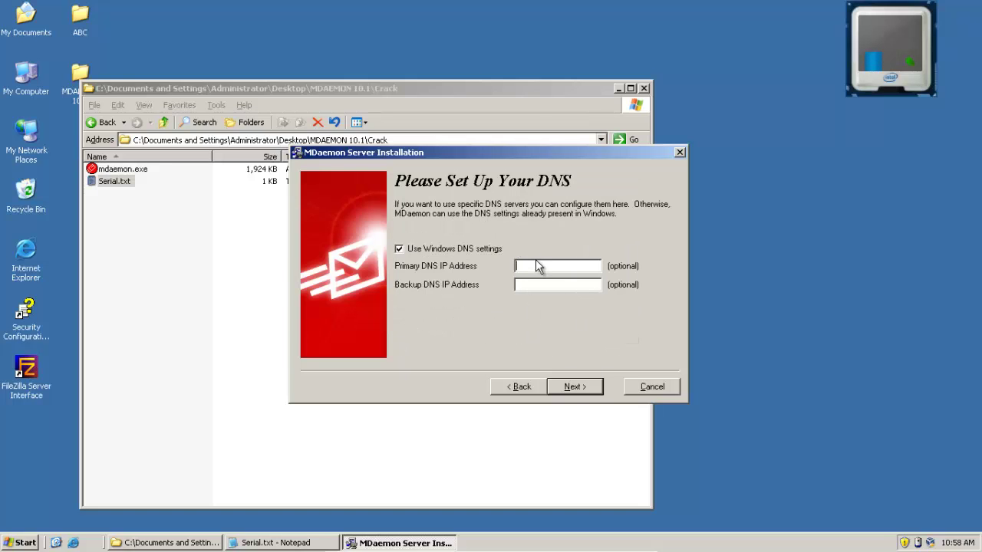
pyautogui.write('192.168.1.10')
pyautogui.click(611, 412)
pyautogui.click(659, 349)
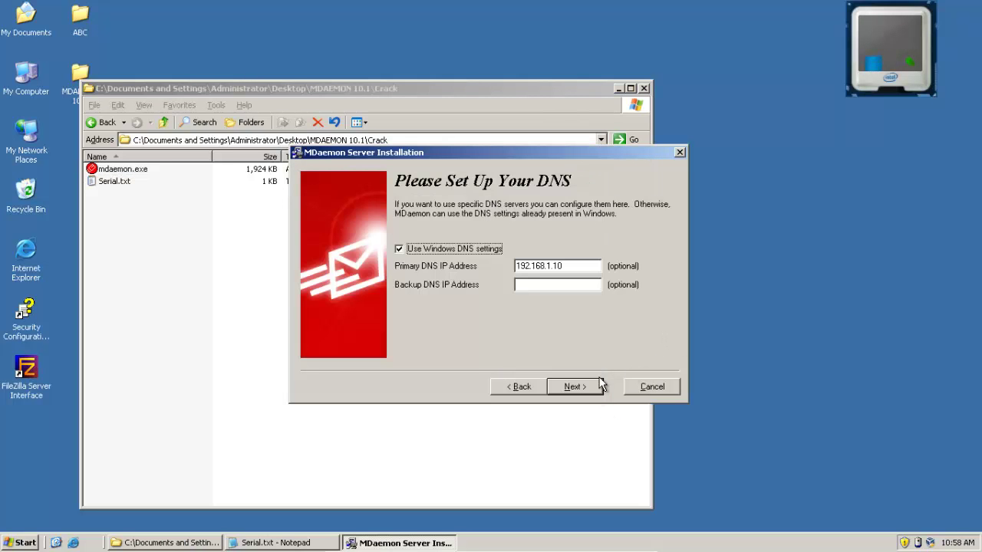
pyautogui.click(576, 385)
pyautogui.click(577, 388)
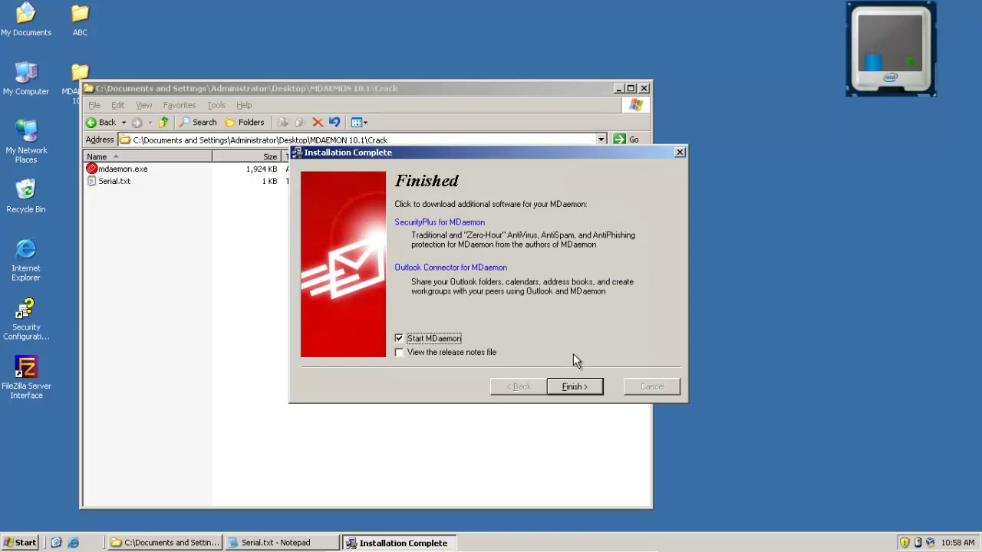
pyautogui.click(580, 387)
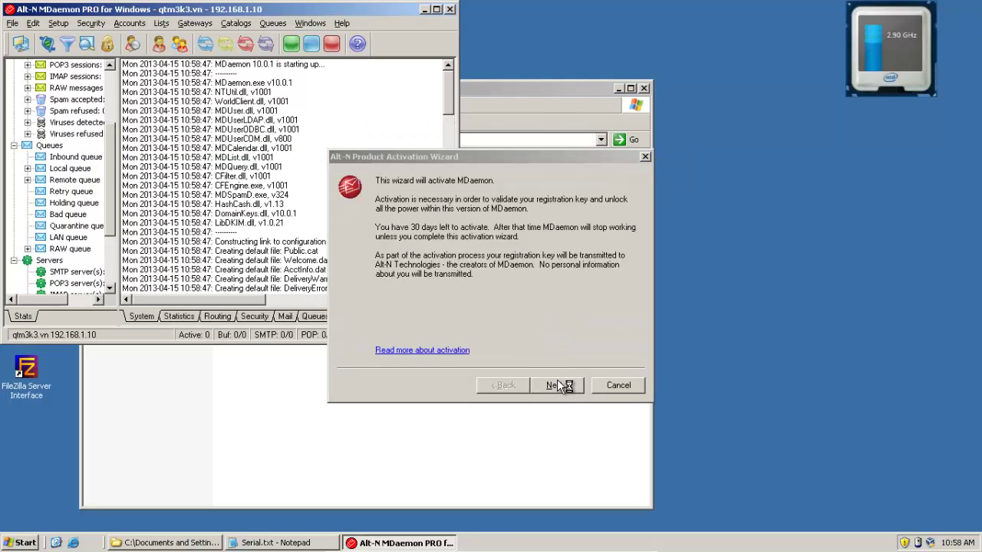
# Choose manual activation, submit an activation code, and close the wizard after activation fails
pyautogui.click(558, 381)
pyautogui.click(449, 244)
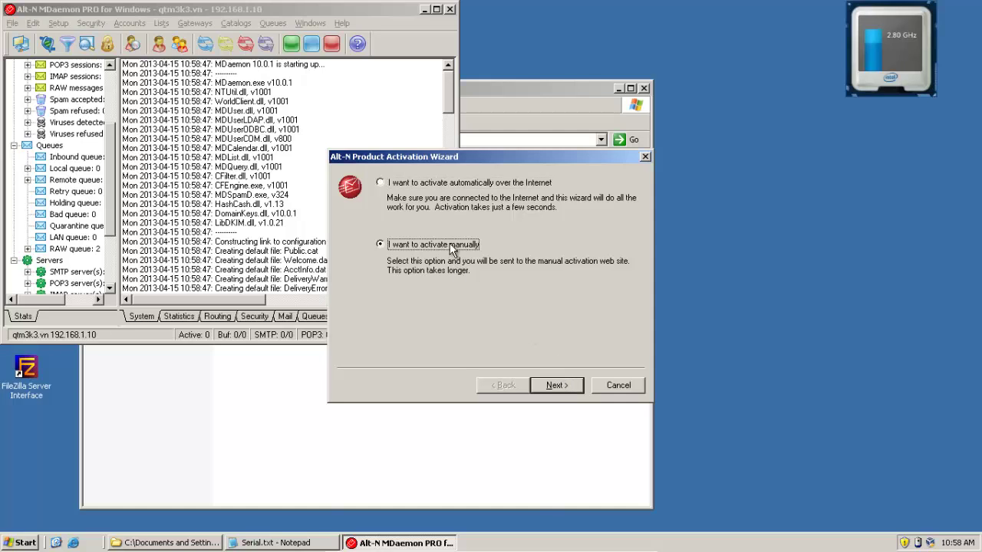
pyautogui.click(551, 385)
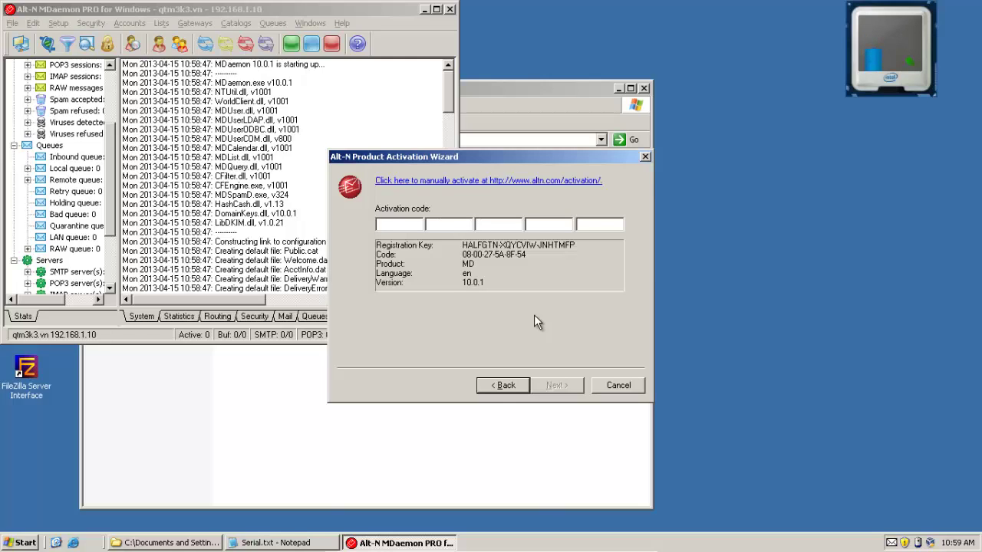
pyautogui.write('00000000000000000000000000000')
pyautogui.write('0000000')
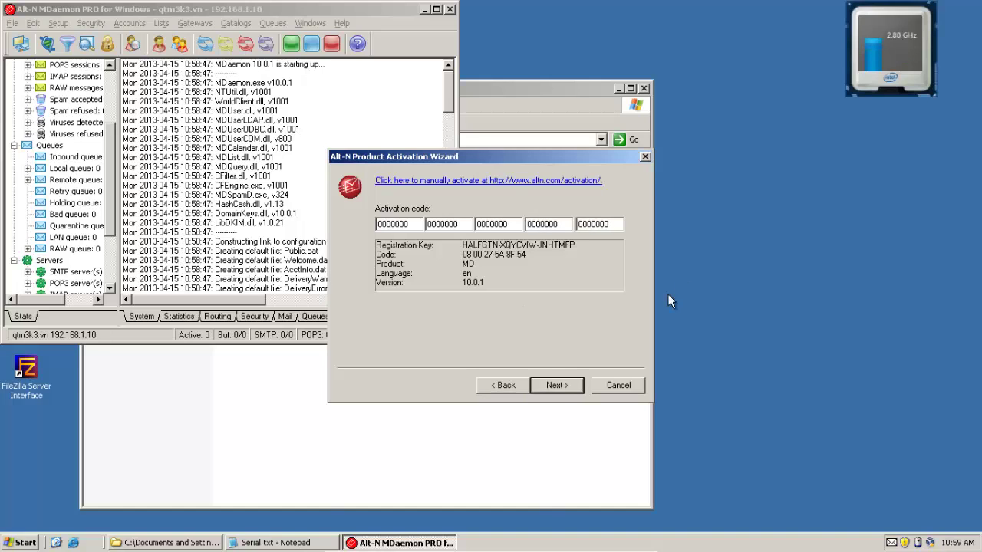
pyautogui.click(559, 385)
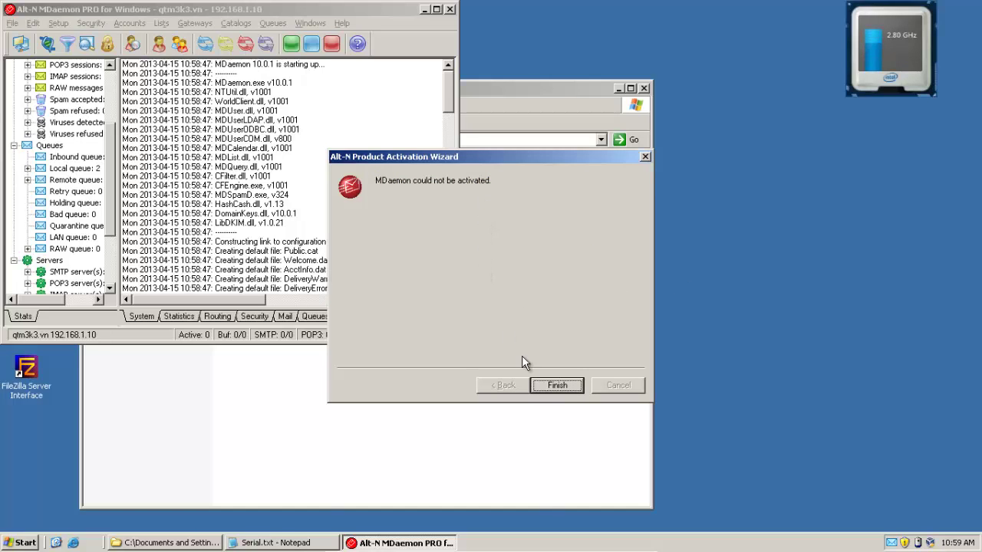
pyautogui.click(554, 386)
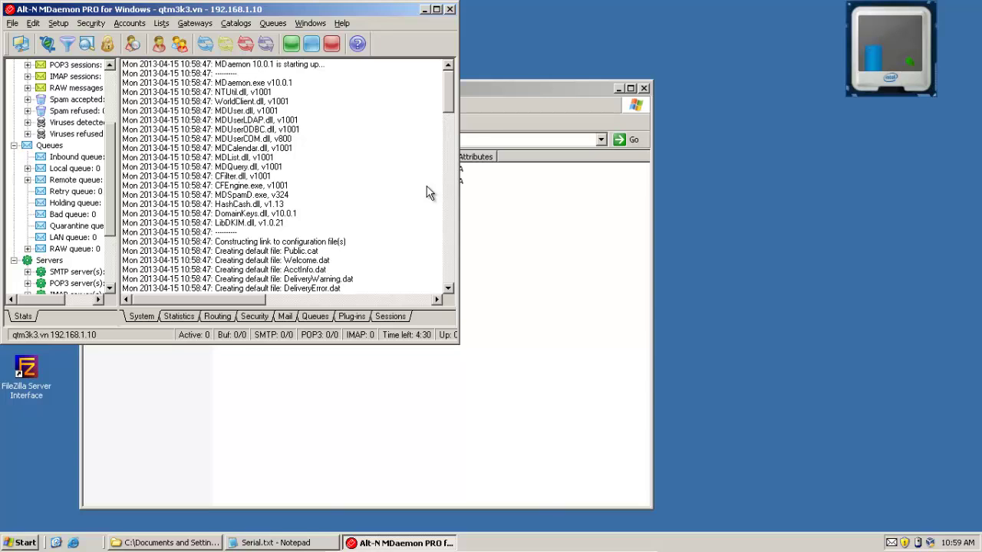
# Paste the Crack folder's mdaemon.exe into C:\MDaemon\App, confirm replacing it, and dismiss the copy error
pyautogui.click(484, 209)
pyautogui.click(112, 168)
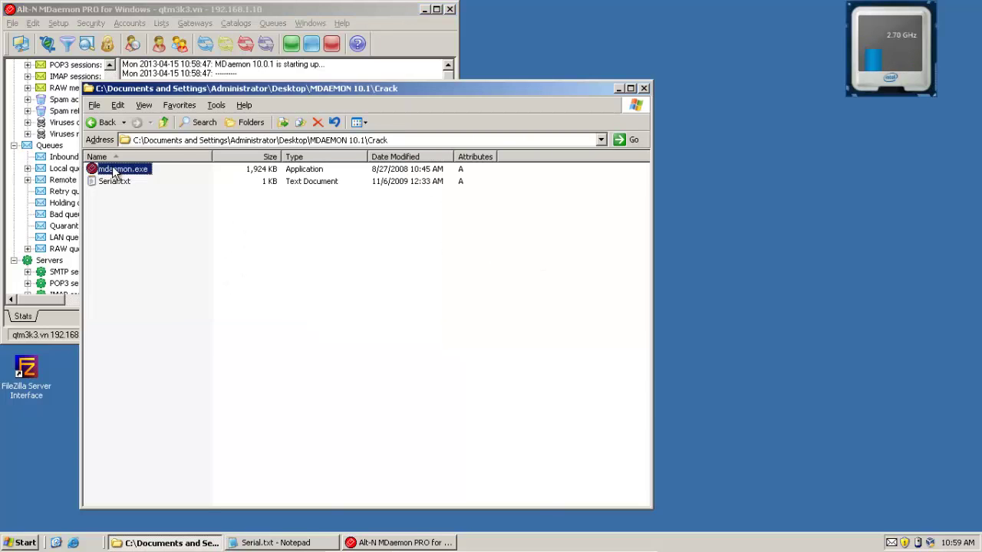
pyautogui.moveTo(267, 11); pyautogui.dragTo(454, 11)
pyautogui.doubleClick(29, 83)
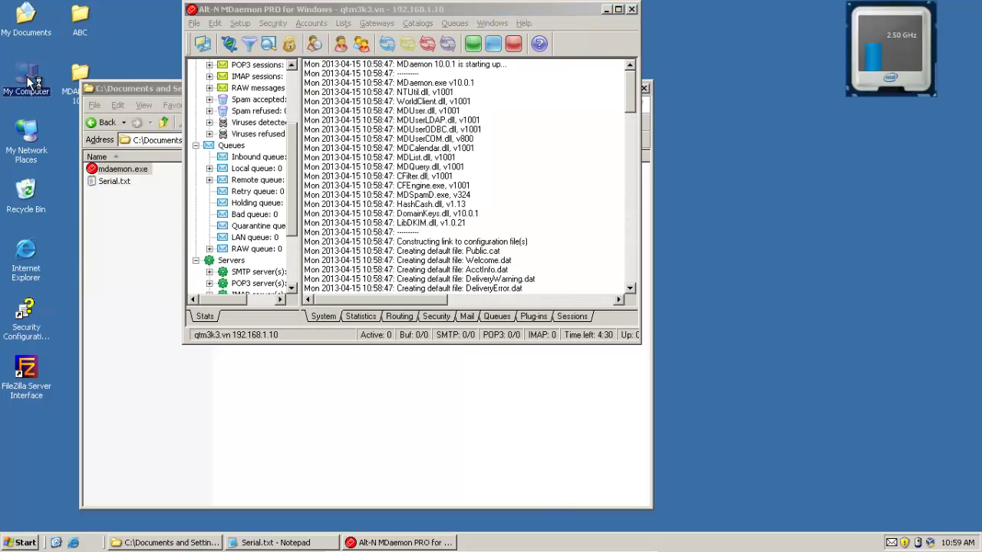
pyautogui.doubleClick(83, 109)
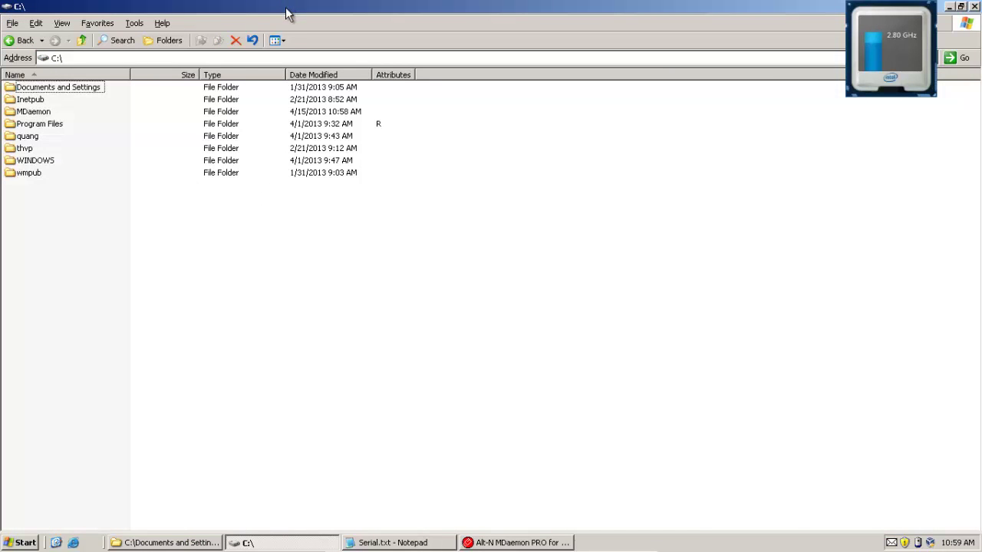
pyautogui.doubleClick(237, 6)
pyautogui.doubleClick(82, 145)
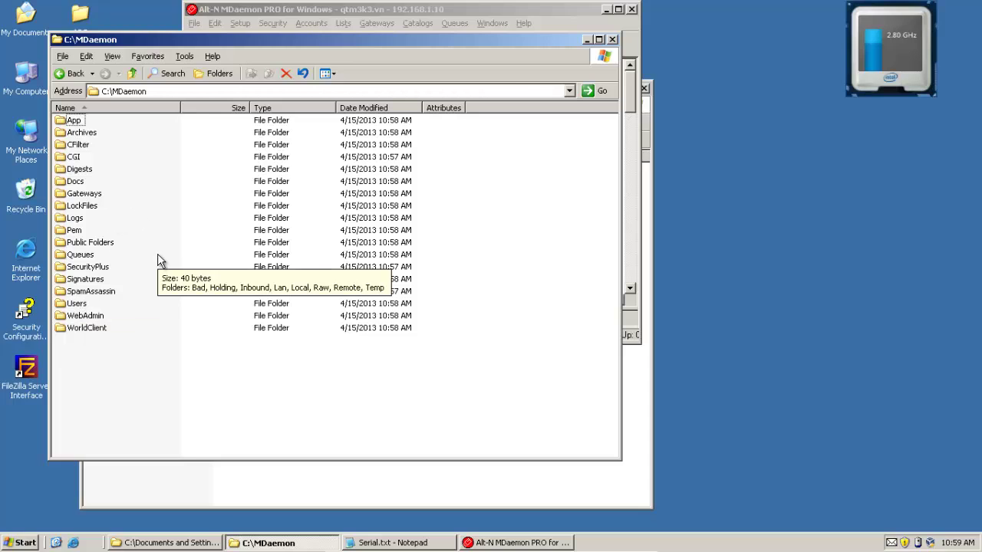
pyautogui.doubleClick(73, 123)
pyautogui.hotkey('ctrl', 'v')
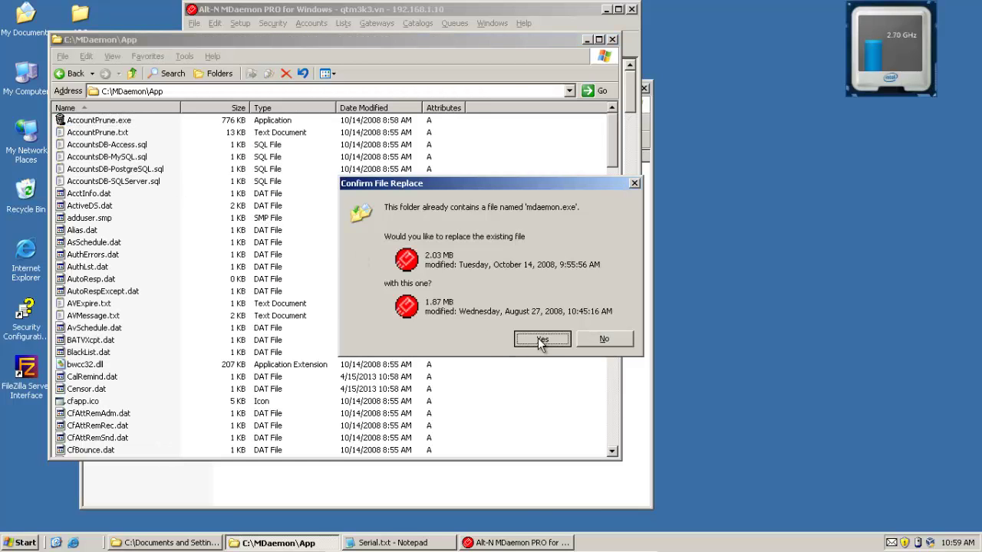
pyautogui.click(540, 339)
pyautogui.click(491, 310)
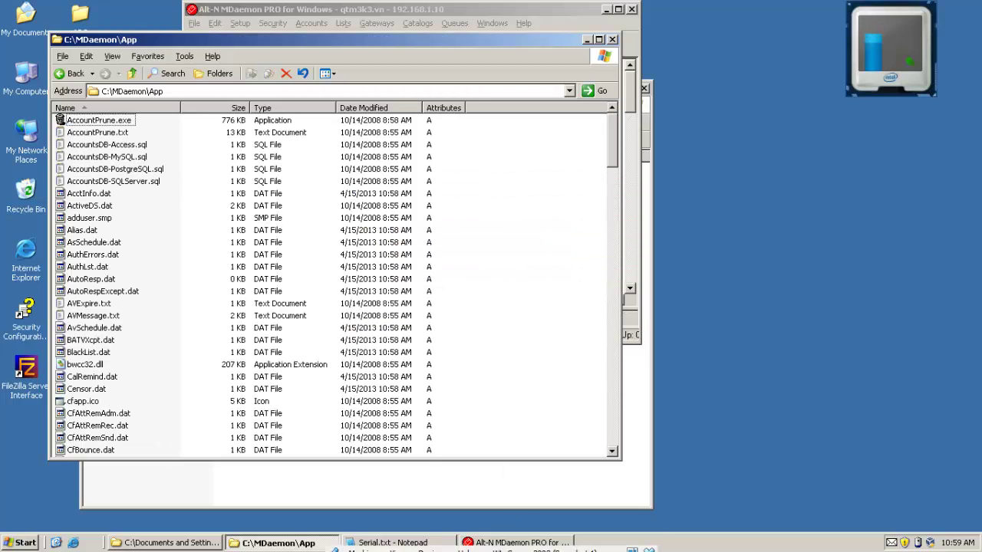
# Close MDaemon, paste and replace mdaemon.exe again, then put away the App and Crack windows
pyautogui.click(499, 543)
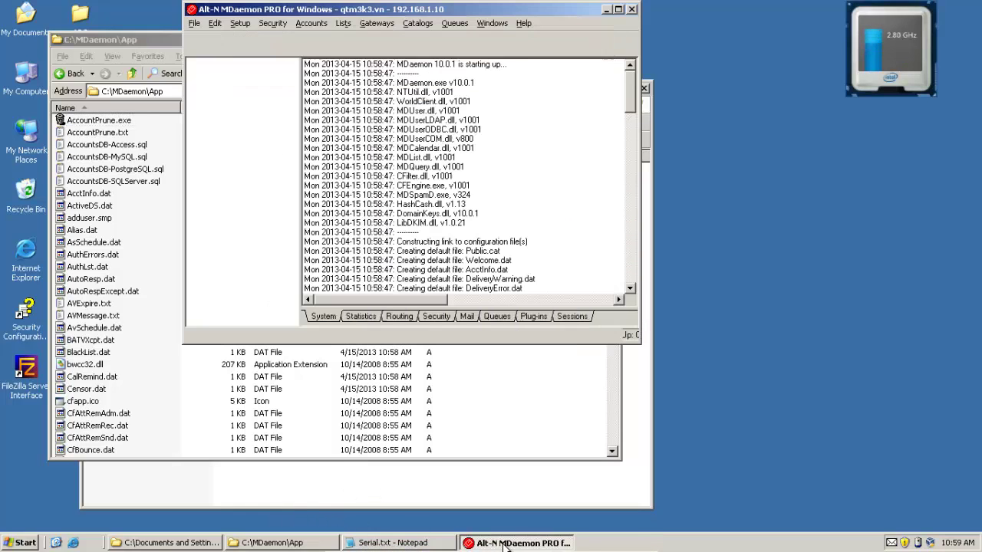
pyautogui.click(631, 9)
pyautogui.hotkey('ctrl', 'v')
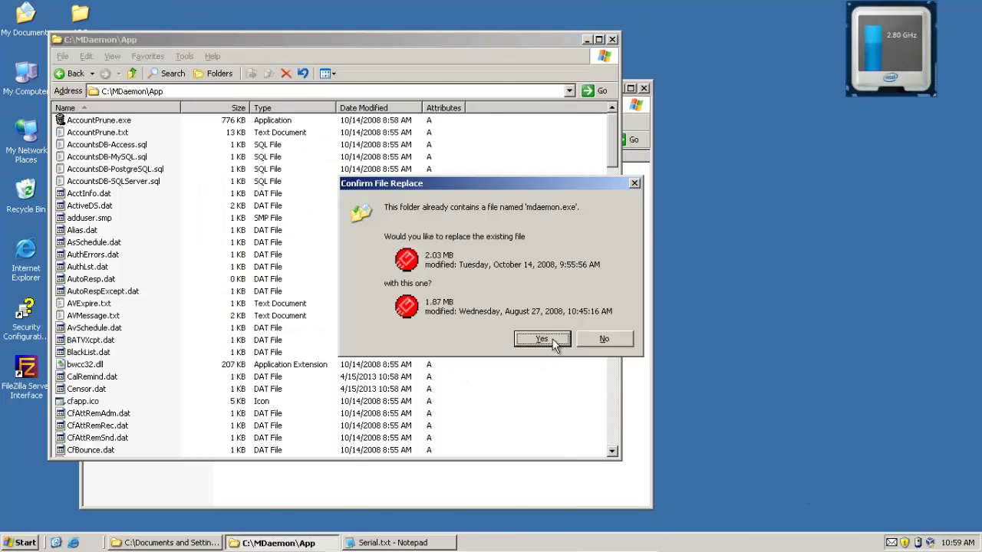
pyautogui.click(567, 341)
pyautogui.click(495, 307)
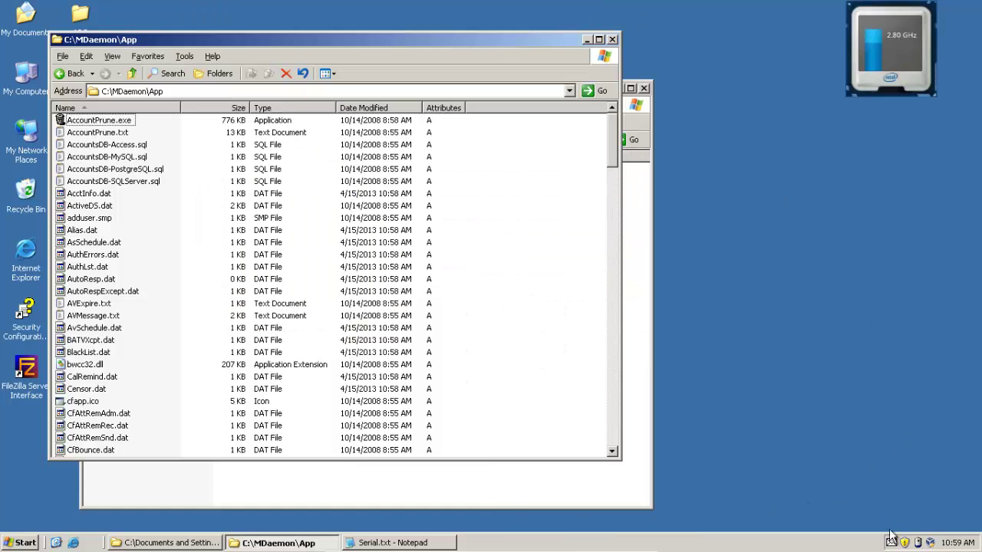
pyautogui.click(307, 542)
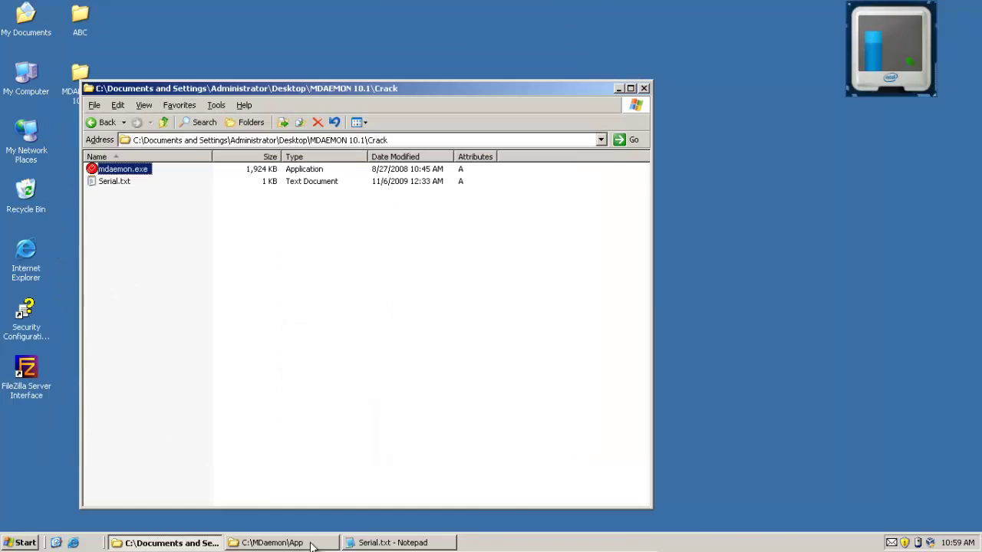
pyautogui.click(645, 89)
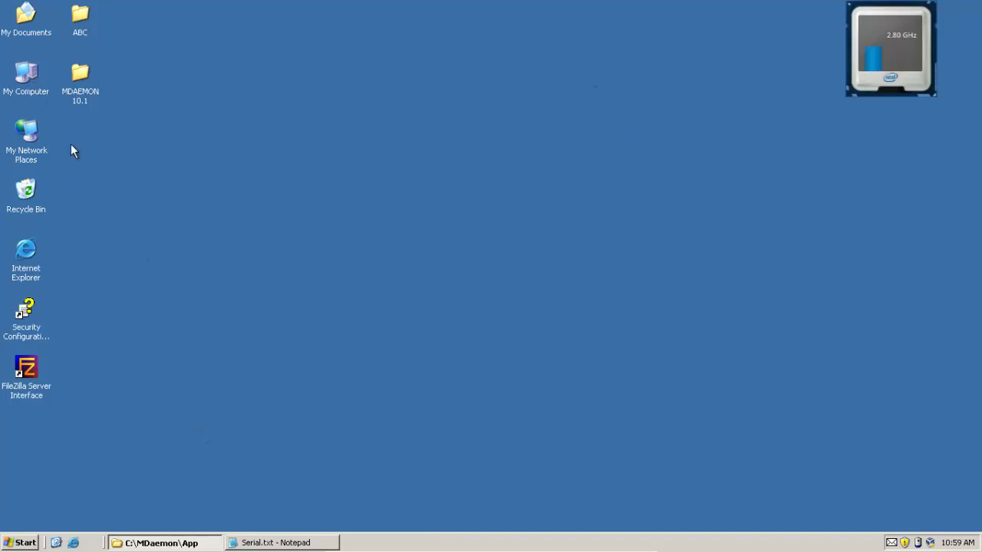
# Browse into the MDAEMON 10.1 and ABC folders, then close the folder window
pyautogui.doubleClick(87, 81)
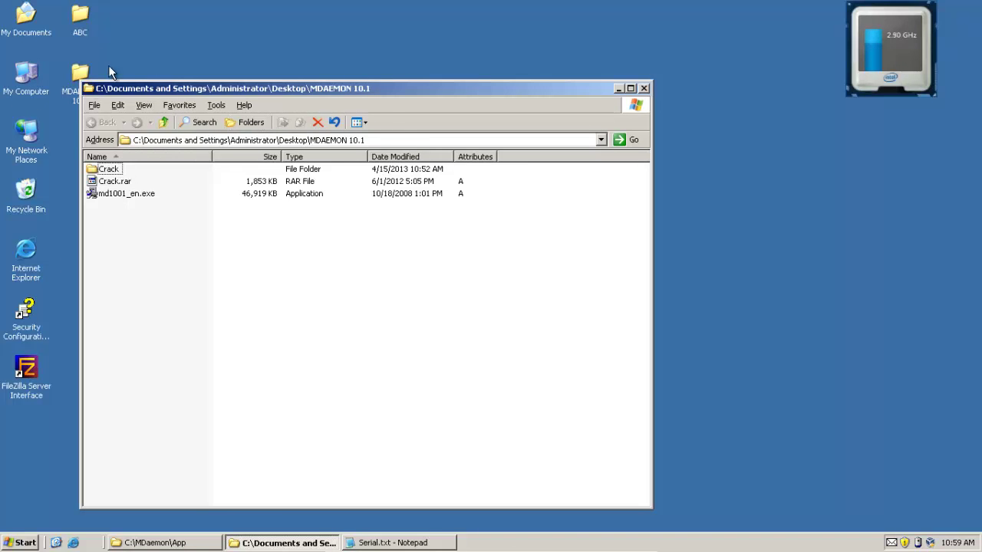
pyautogui.doubleClick(85, 22)
pyautogui.click(644, 88)
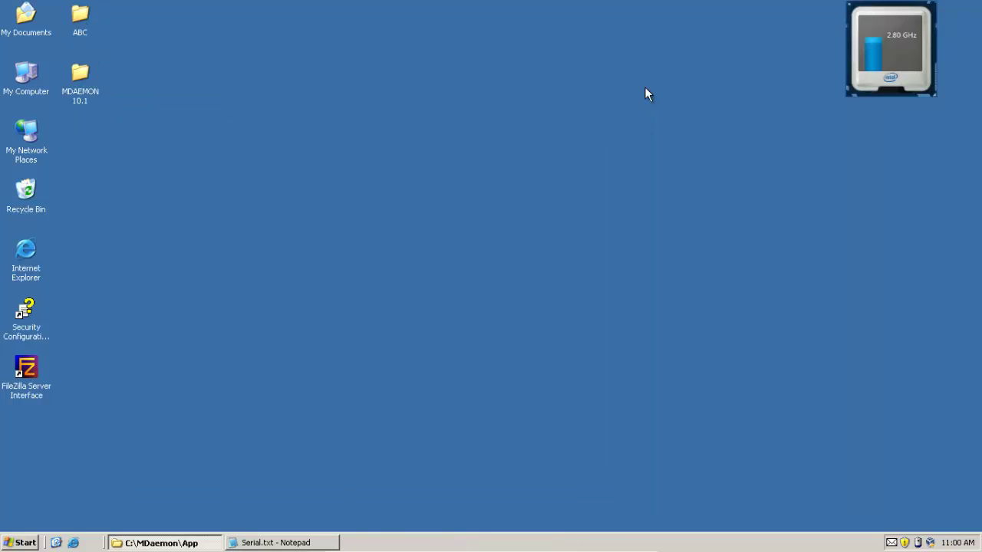
# Reopen MDaemon from the tray, maximize it, and cancel out of Account Settings
pyautogui.rightClick(906, 542)
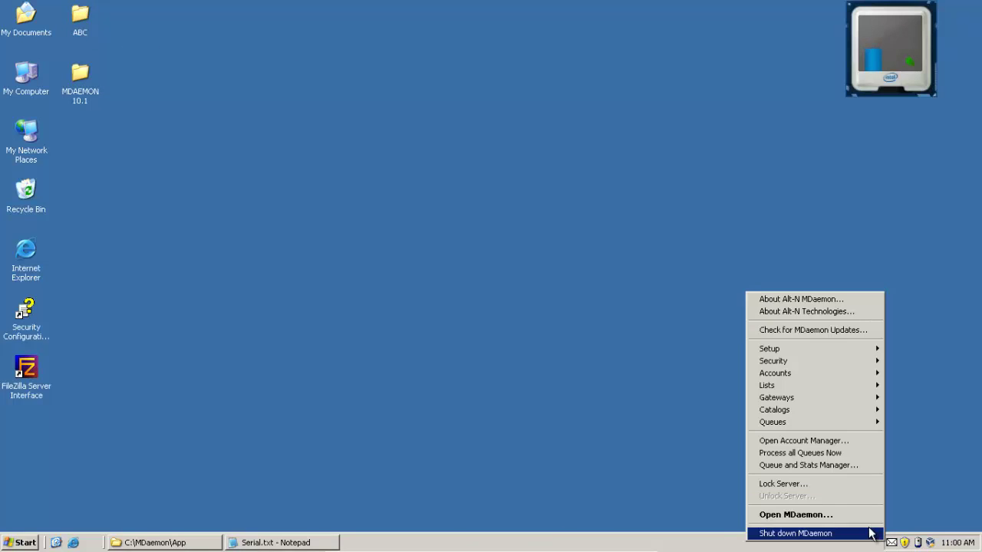
pyautogui.click(864, 518)
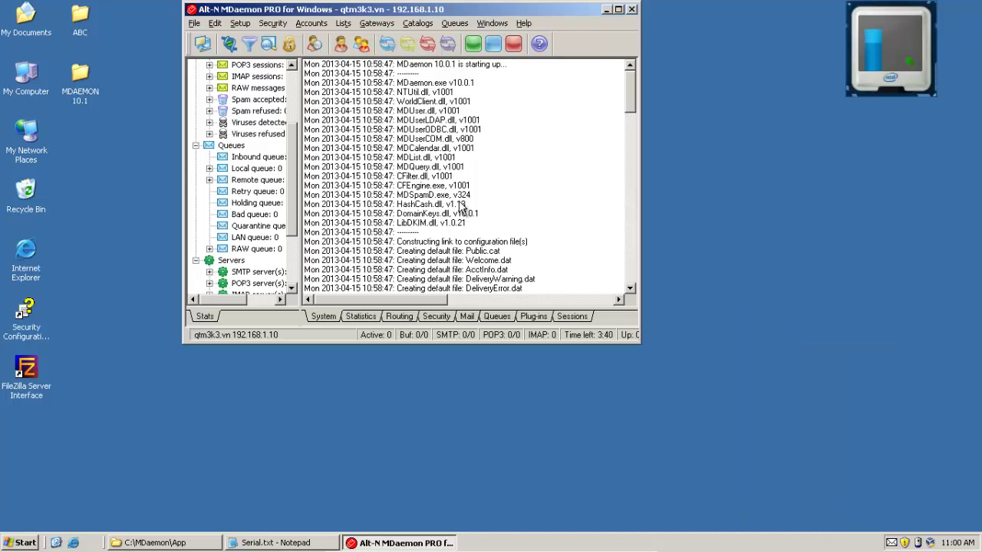
pyautogui.click(306, 24)
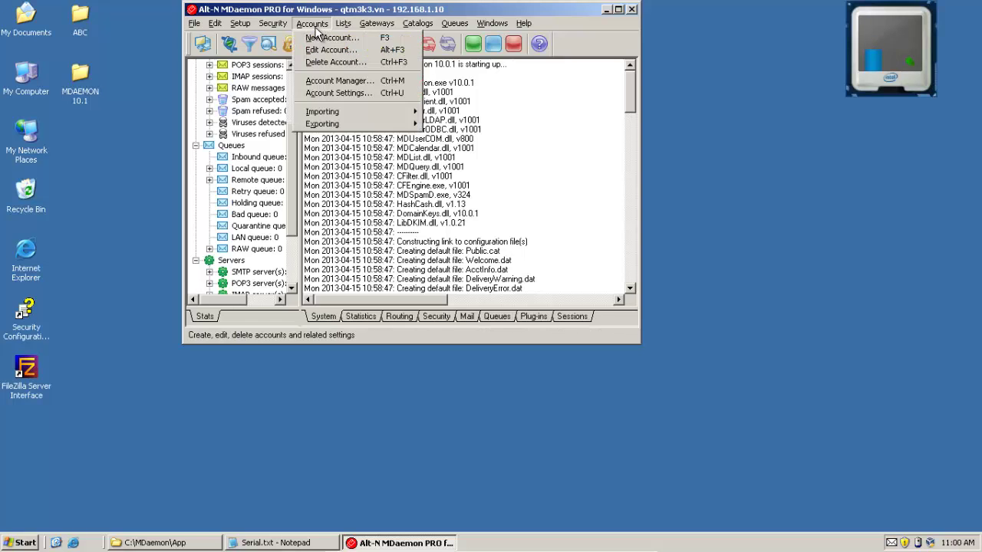
pyautogui.click(342, 93)
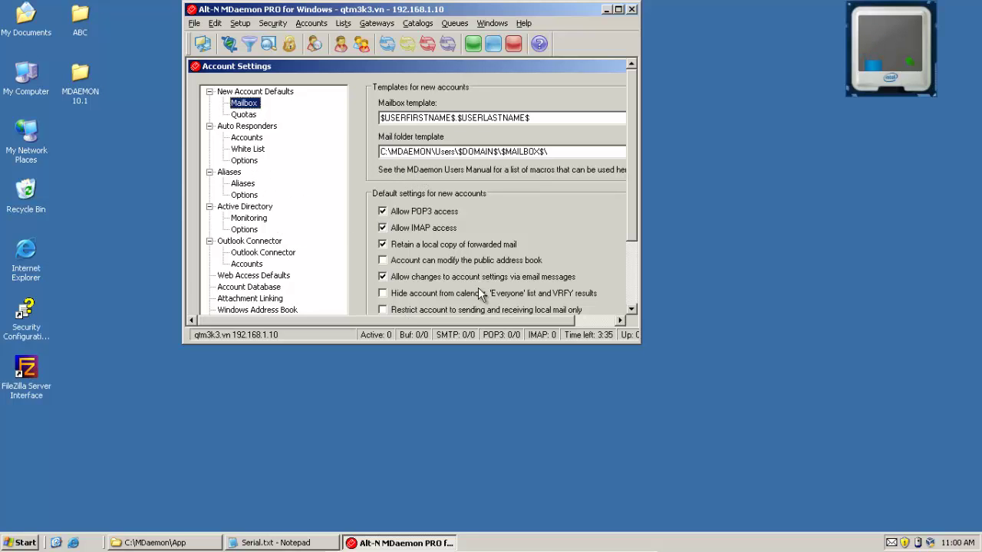
pyautogui.click(618, 10)
pyautogui.click(224, 339)
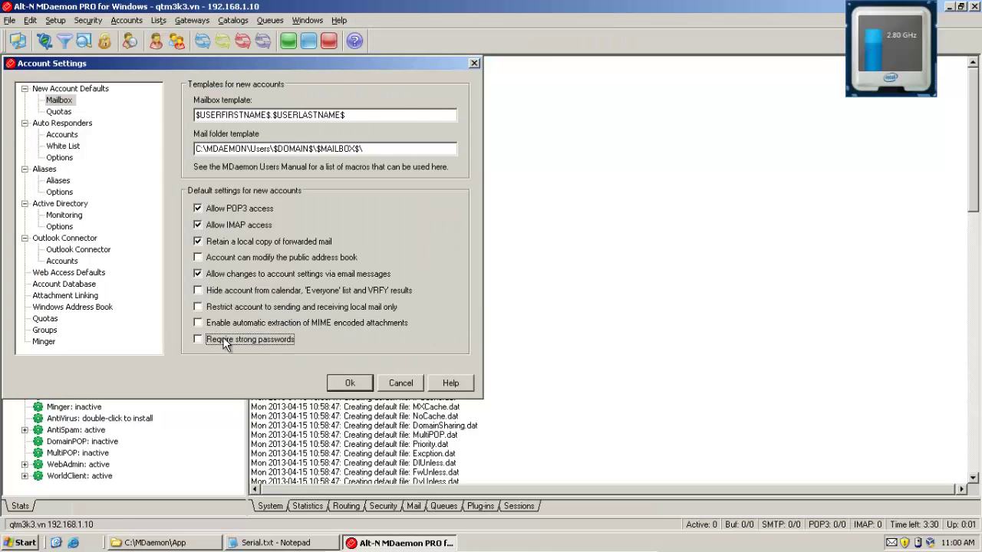
pyautogui.click(359, 382)
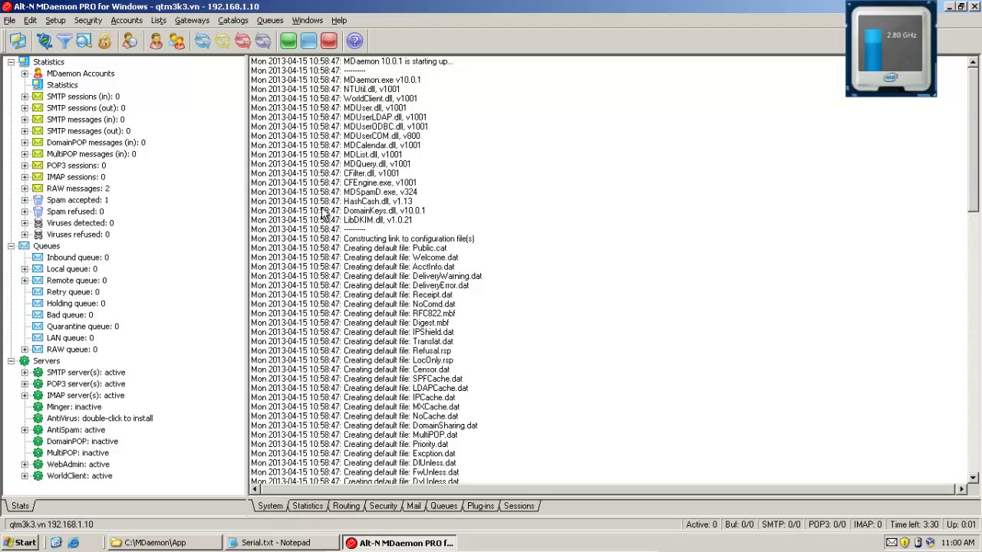
# Create the user01 account at qtm3k3.vn with its password
pyautogui.click(153, 42)
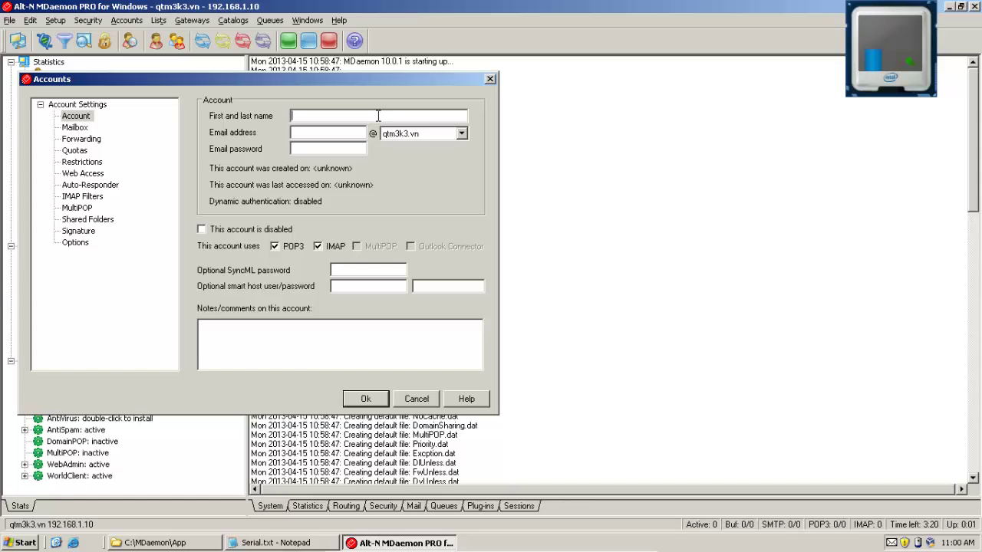
pyautogui.write('user01')
pyautogui.press('Tab')
pyautogui.press('Tab')
pyautogui.press('Tab')
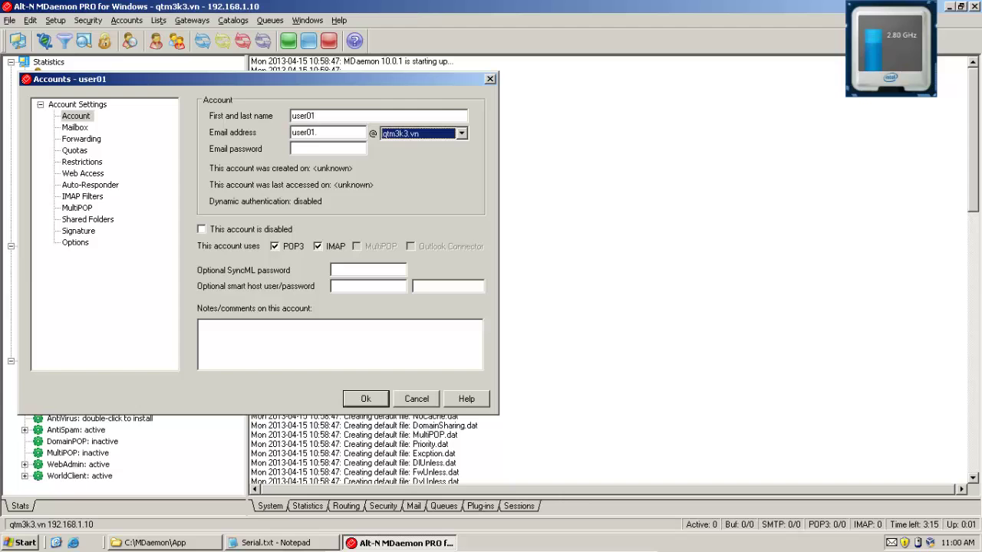
pyautogui.write('123')
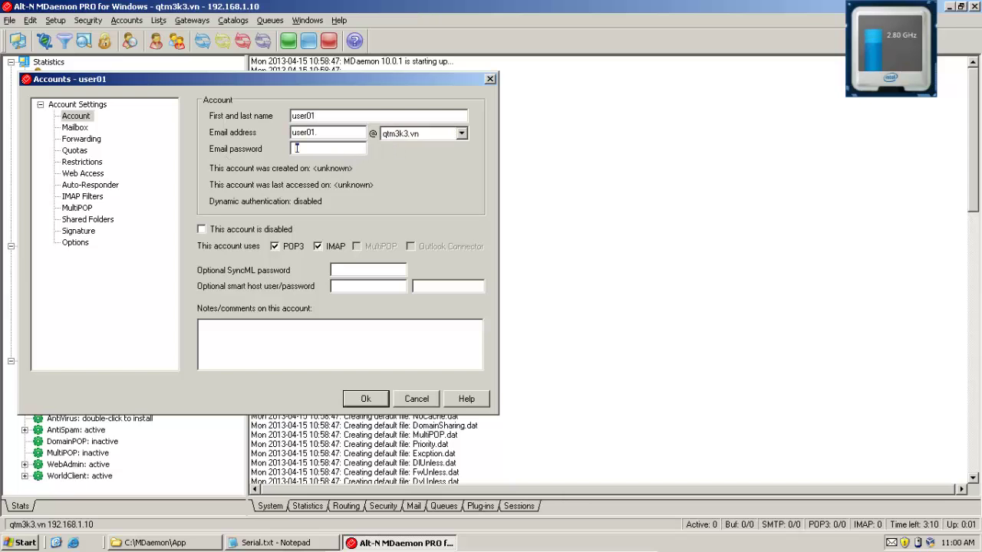
pyautogui.press('BackSpace')
pyautogui.press('BackSpace')
pyautogui.press('BackSpace')
pyautogui.click(365, 398)
# Create the user02 account at qtm3k3.vn with its password
pyautogui.click(176, 41)
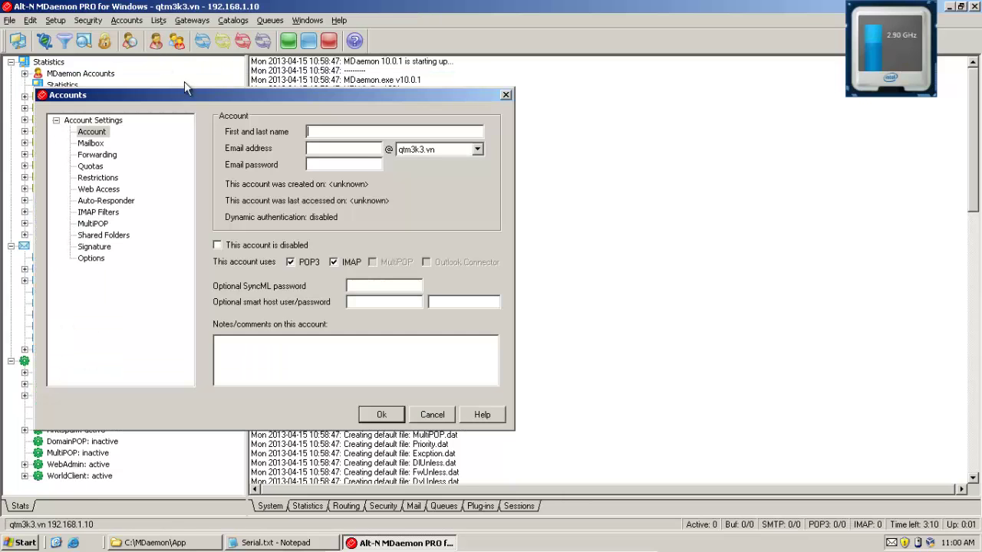
pyautogui.write('user02')
pyautogui.press('Tab')
pyautogui.press('Tab')
pyautogui.press('Tab')
pyautogui.write('1')
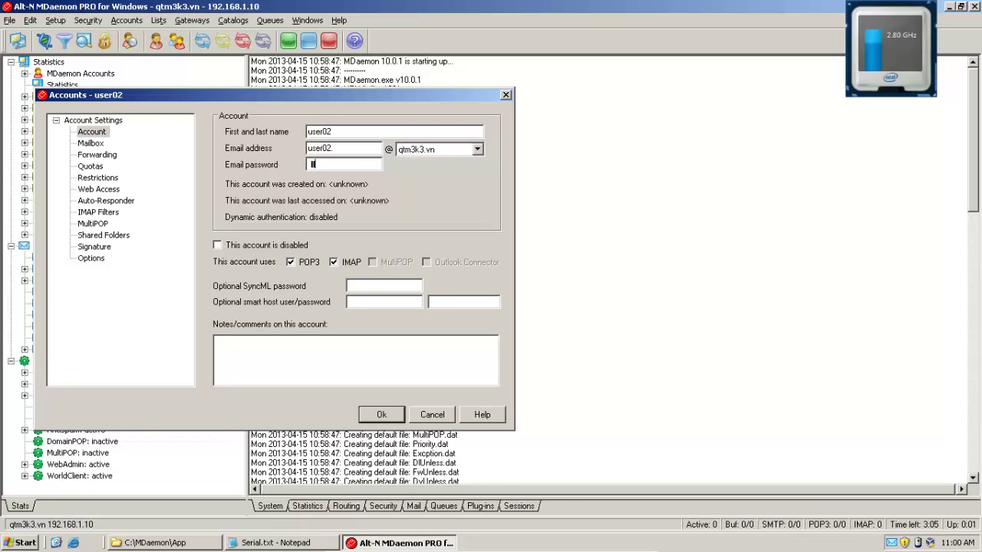
pyautogui.write('2')
pyautogui.click(385, 418)
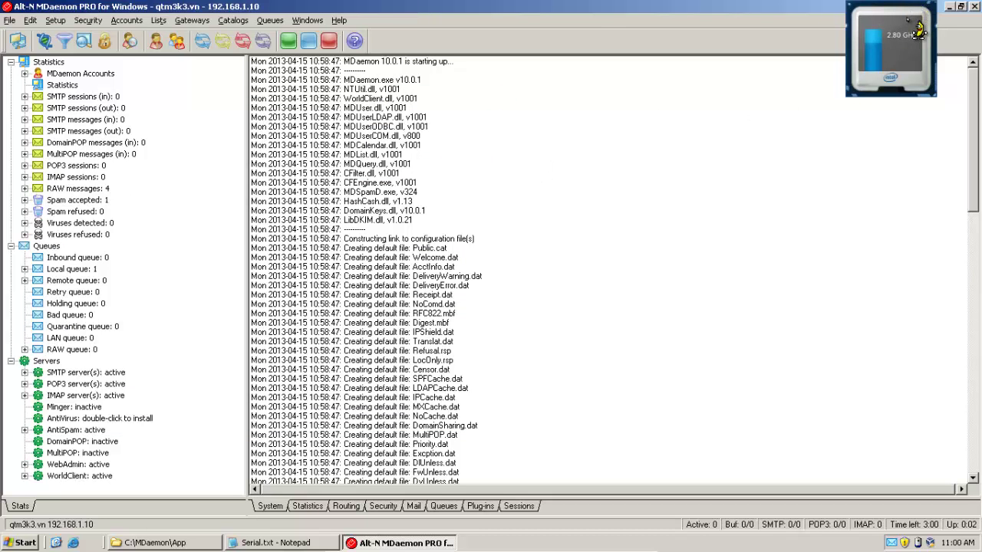
# Minimize MDaemon, refresh the desktop, and return the virtual machine to full screen
pyautogui.click(951, 7)
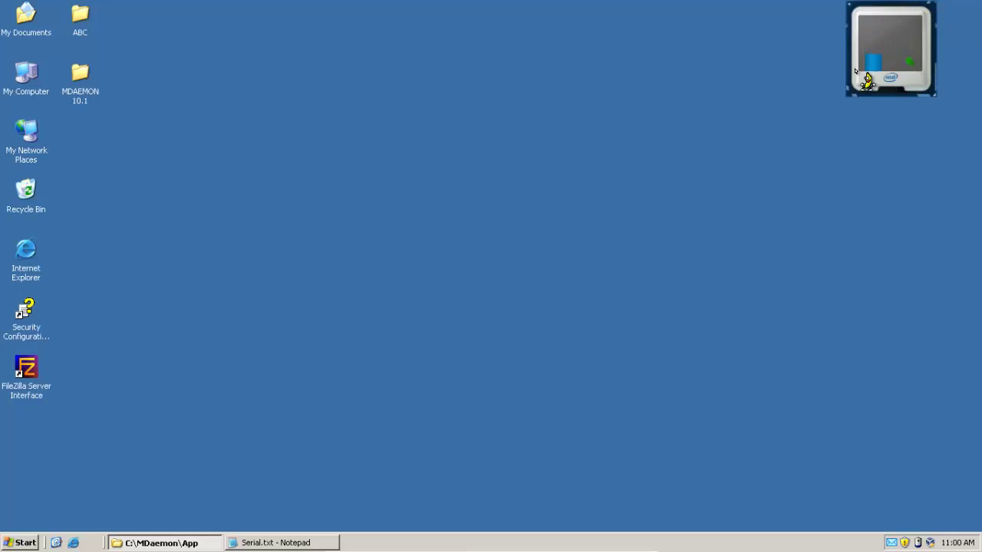
pyautogui.rightClick(596, 162)
pyautogui.click(644, 186)
pyautogui.press('Control_R+f')
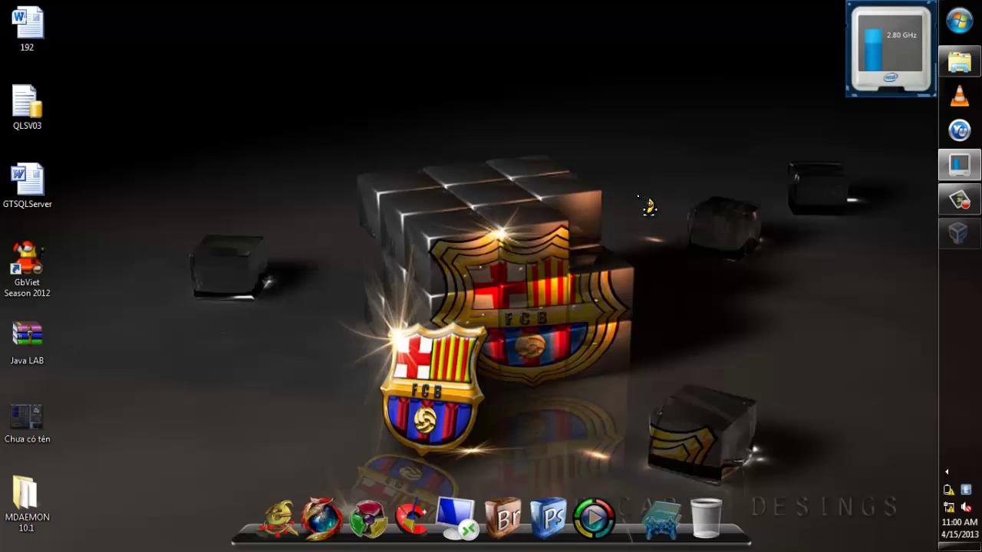
pyautogui.click(959, 165)
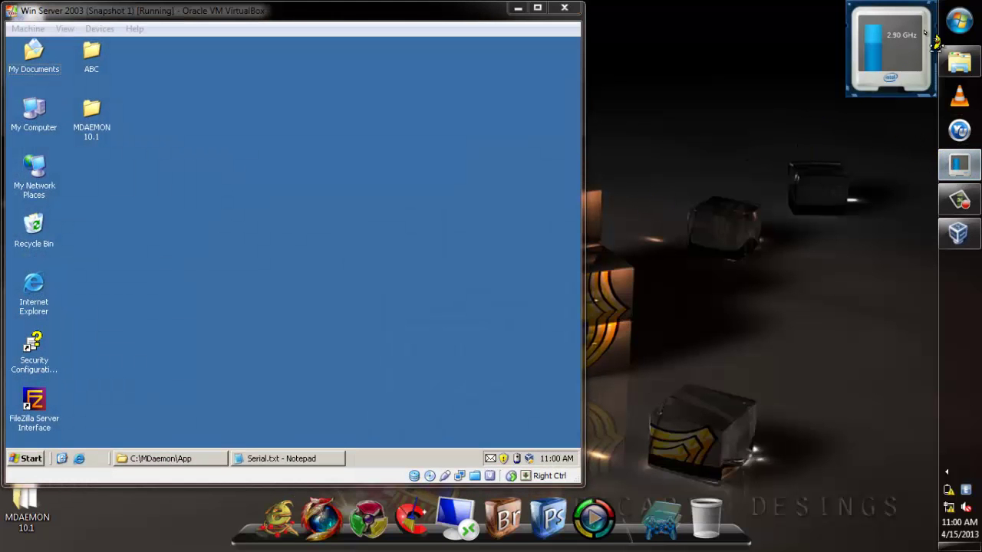
pyautogui.click(400, 298)
pyautogui.press('Control_R+f')
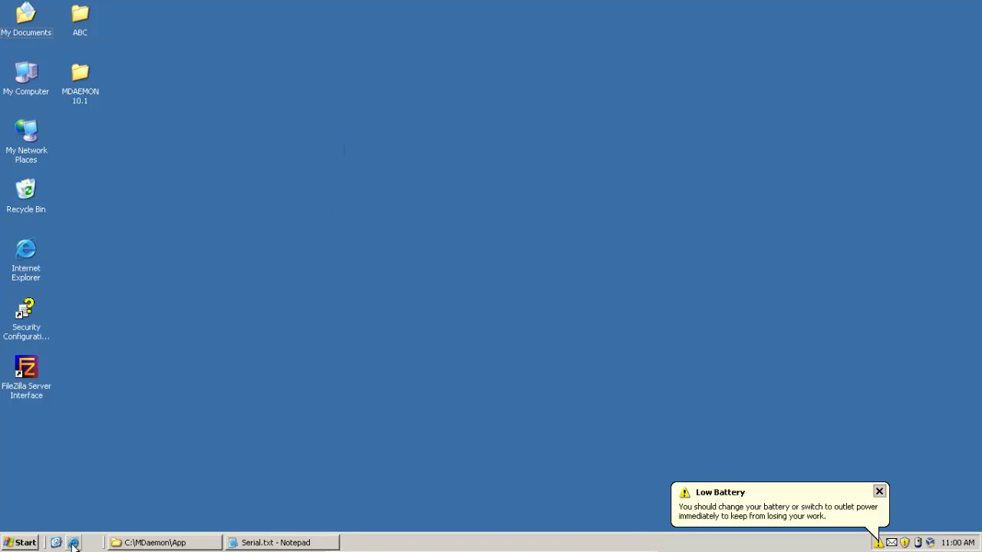
pyautogui.click(73, 543)
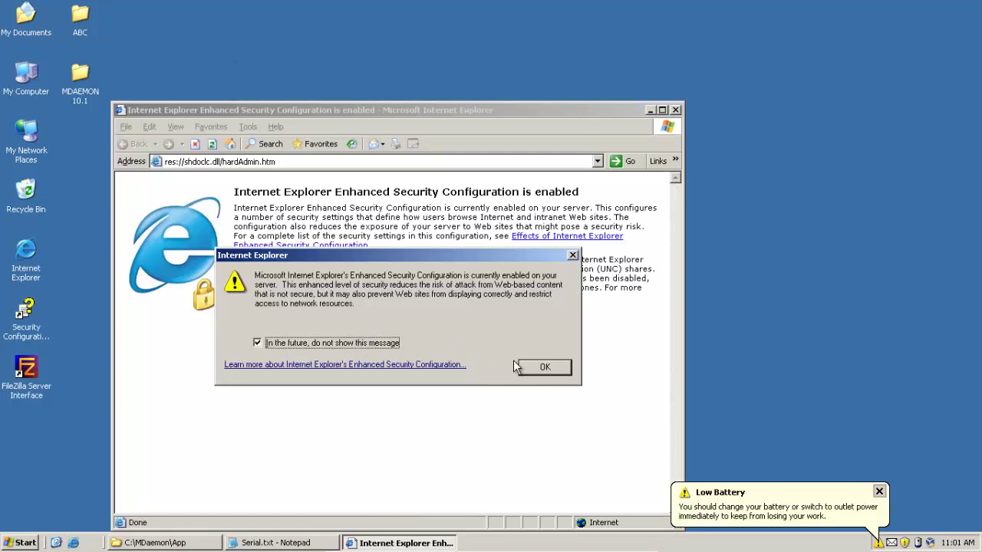
pyautogui.click(537, 366)
pyautogui.click(361, 161)
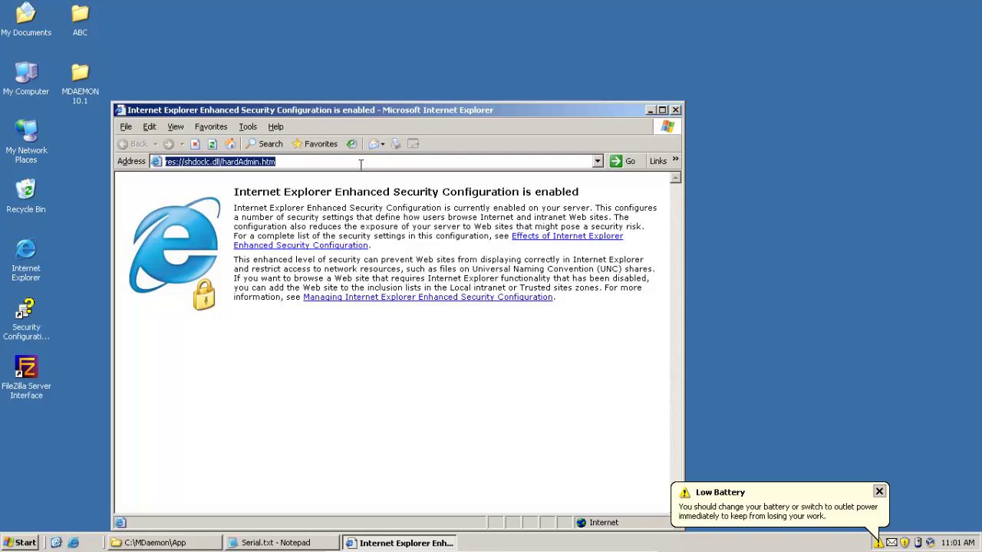
pyautogui.write('htt')
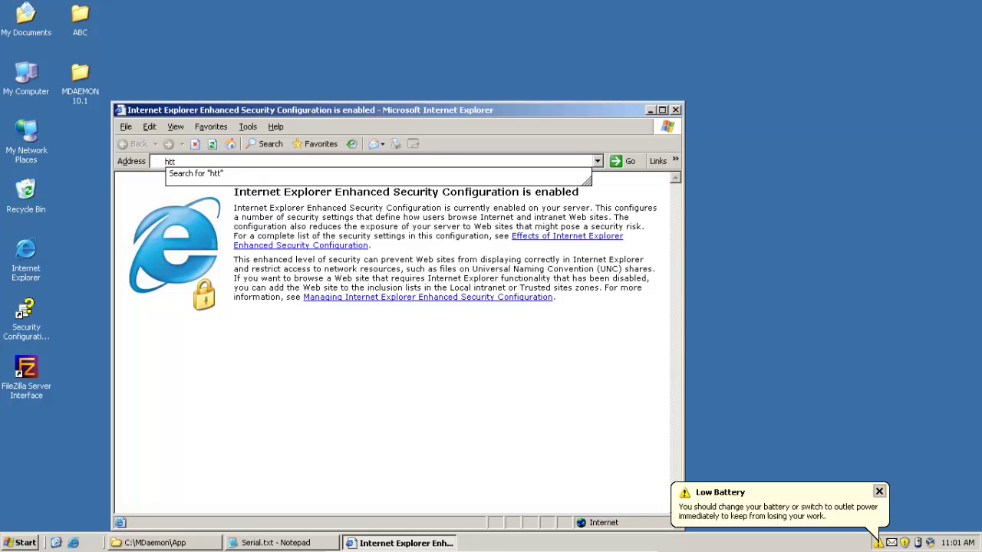
pyautogui.write('p://')
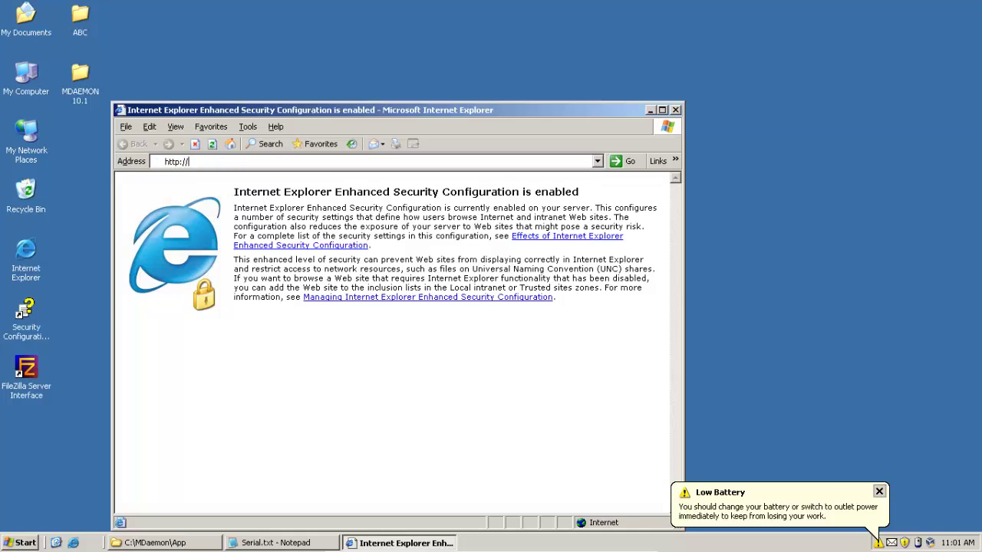
pyautogui.press('BackSpace')
pyautogui.press('BackSpace')
pyautogui.write('://')
pyautogui.press('BackSpace')
pyautogui.press('BackSpace')
pyautogui.press('BackSpace')
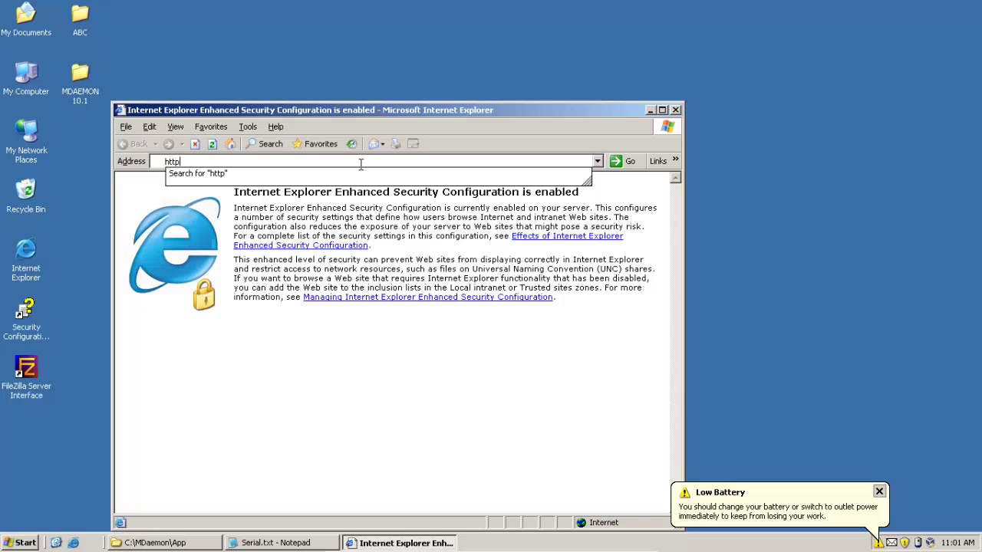
pyautogui.write('://l')
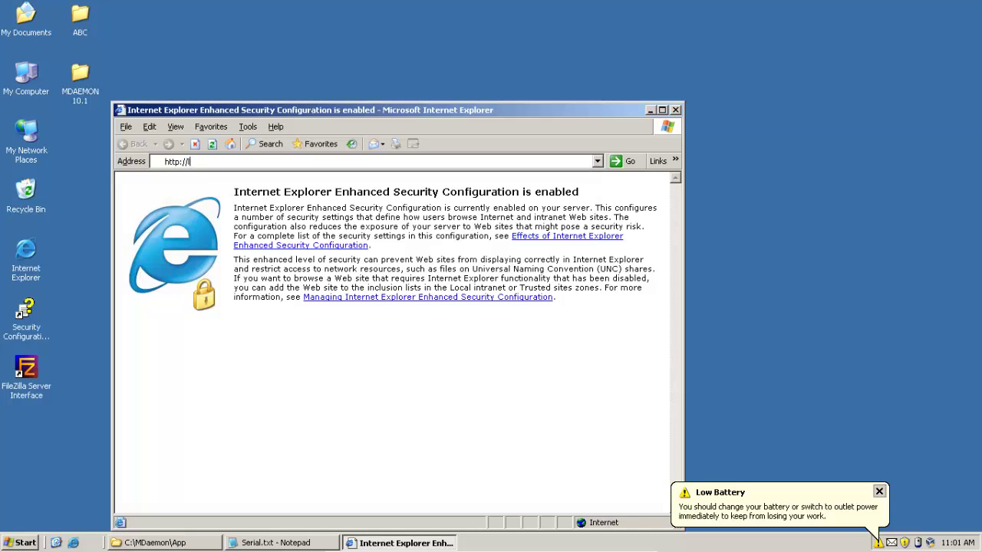
pyautogui.write('ocalhost:3000')
# Accept the New Connection Wizard defaults to create a dial-up connection for all users, then dismiss Low Battery
pyautogui.press('Return')
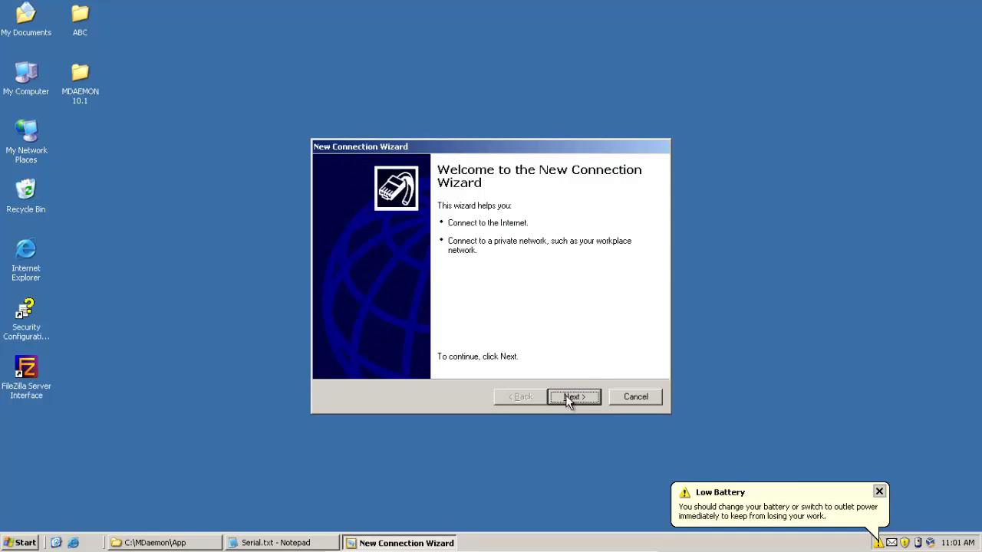
pyautogui.click(566, 396)
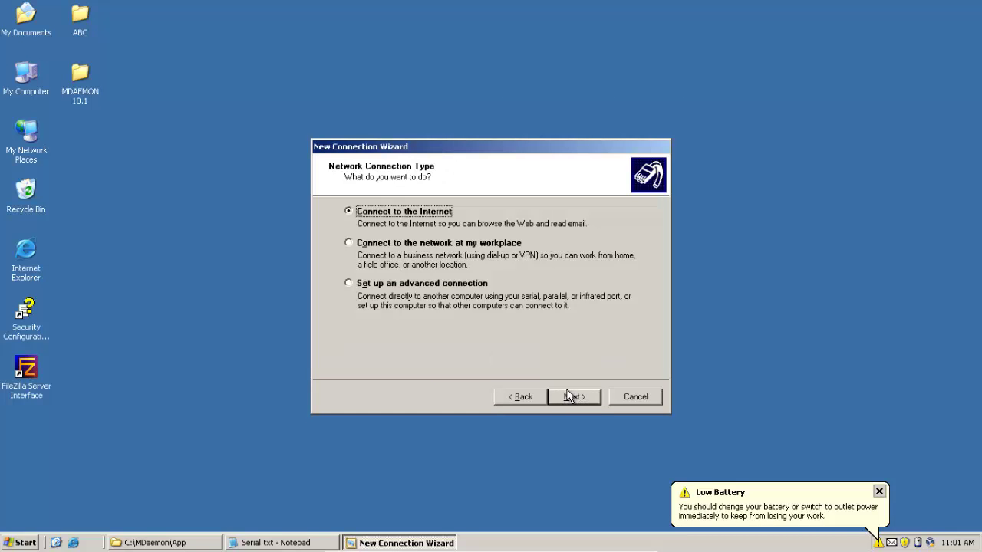
pyautogui.click(568, 396)
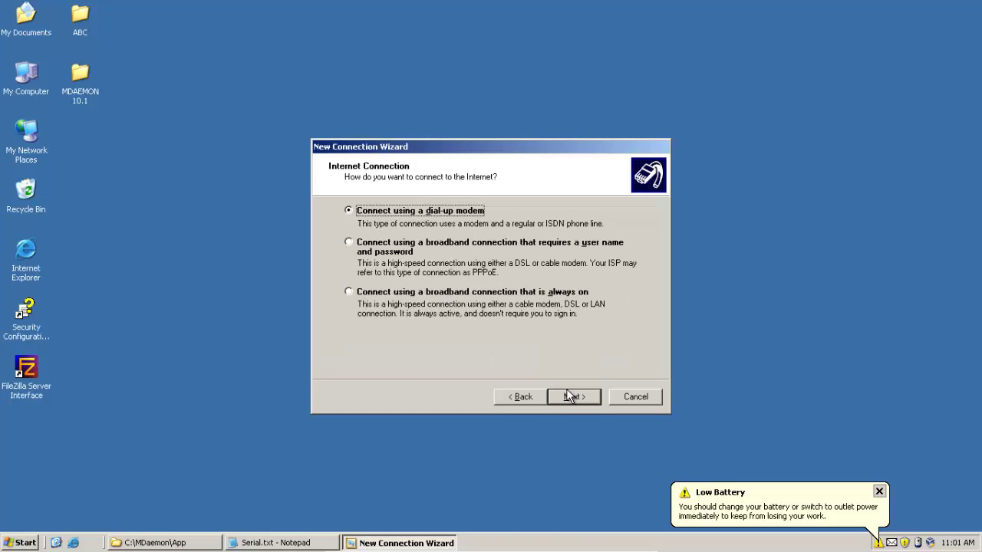
pyautogui.click(568, 396)
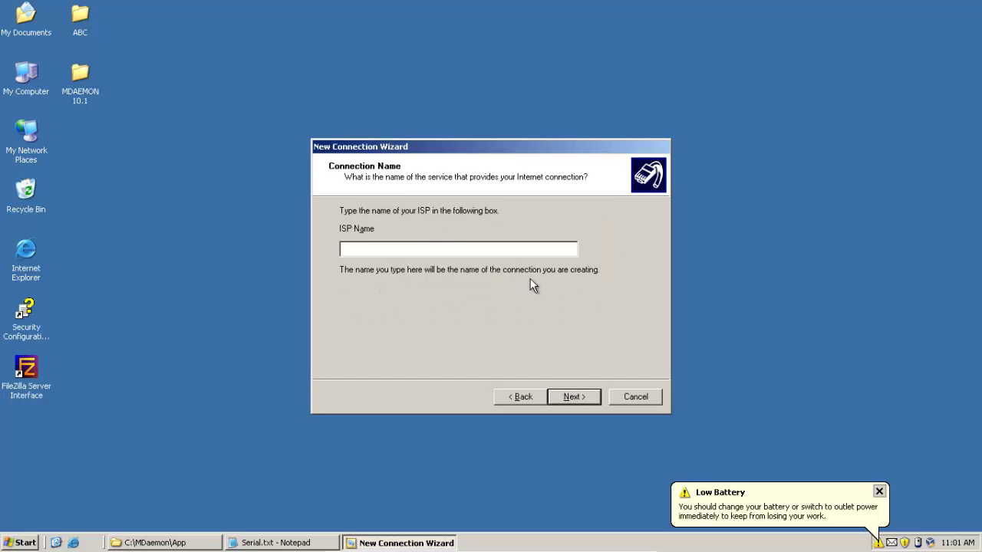
pyautogui.click(572, 398)
pyautogui.click(573, 399)
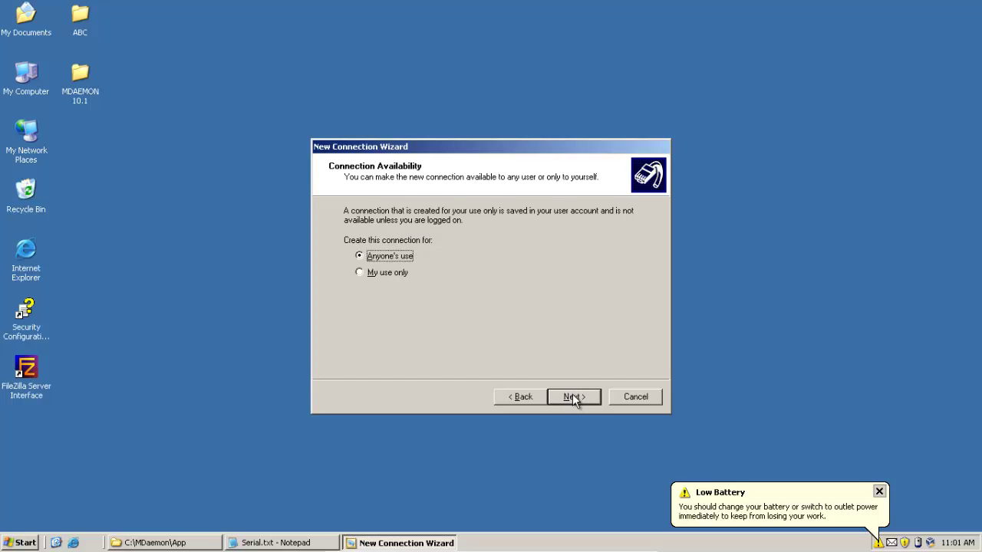
pyautogui.click(574, 399)
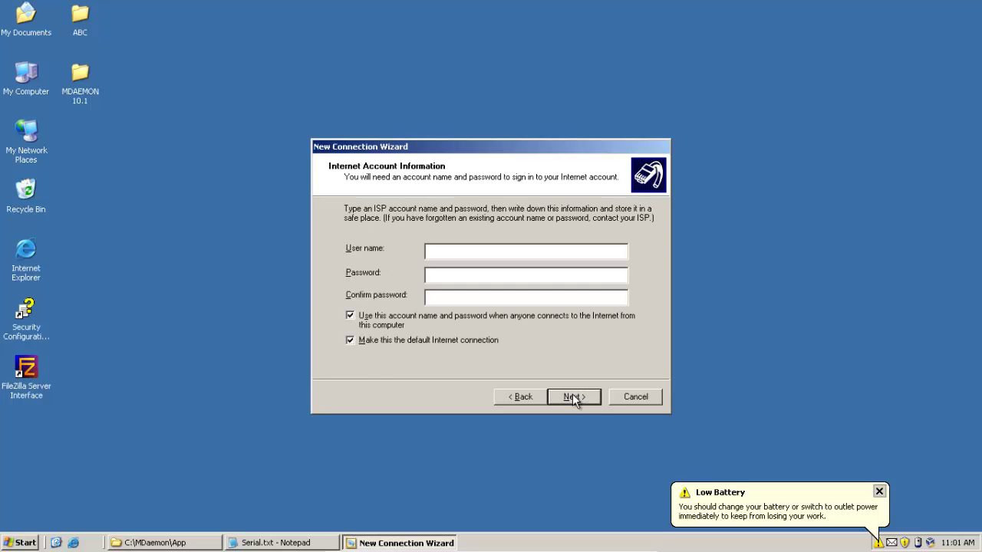
pyautogui.click(574, 398)
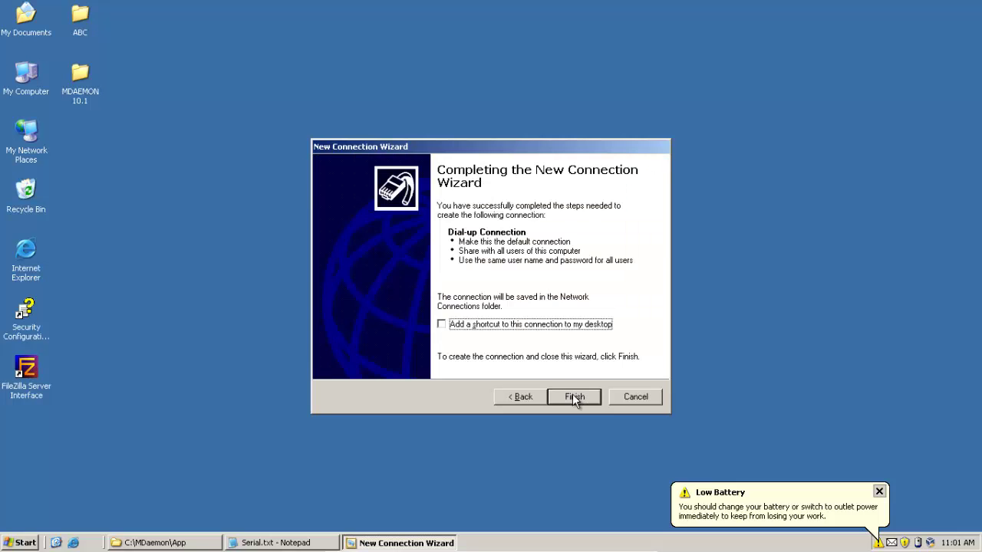
pyautogui.click(573, 397)
pyautogui.click(879, 491)
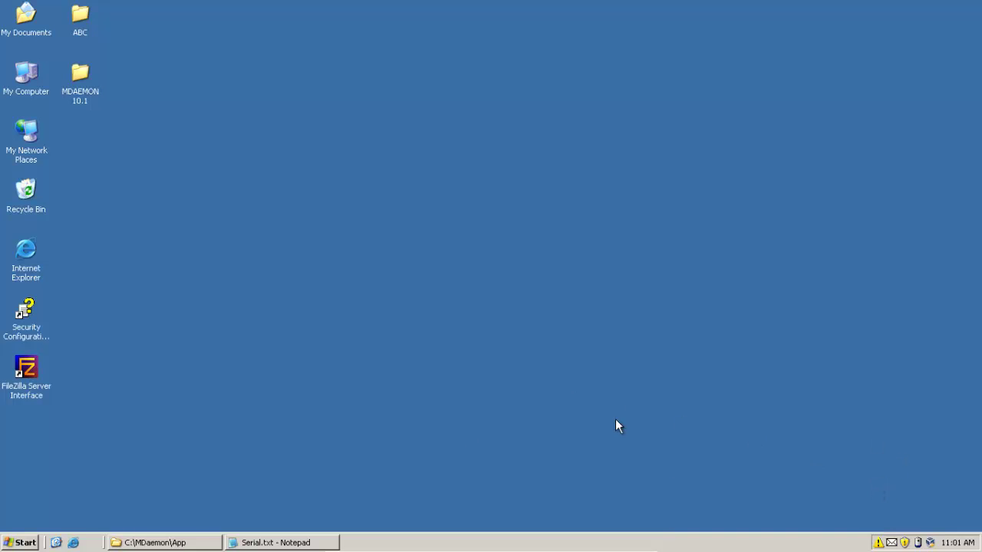
pyautogui.click(74, 543)
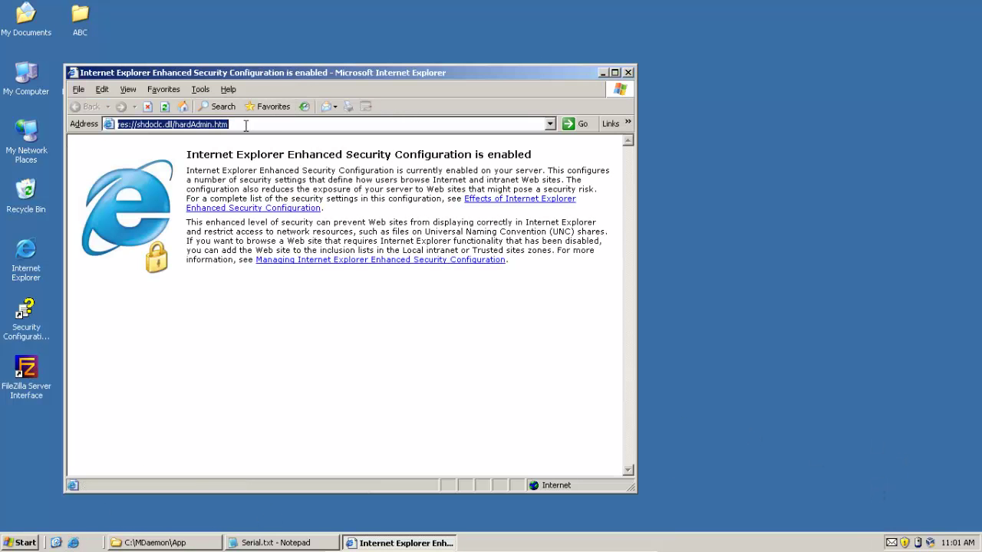
pyautogui.write('h')
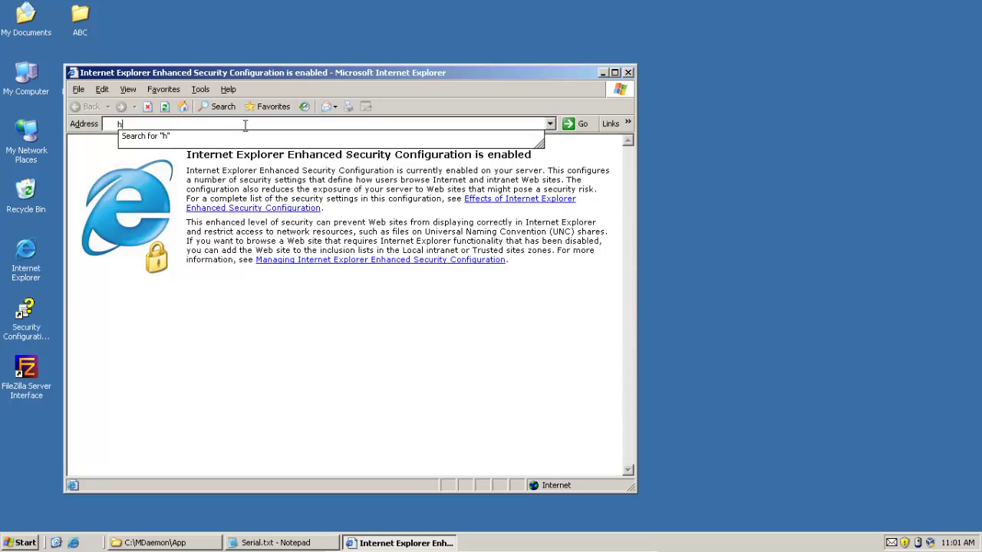
pyautogui.write('ttp://')
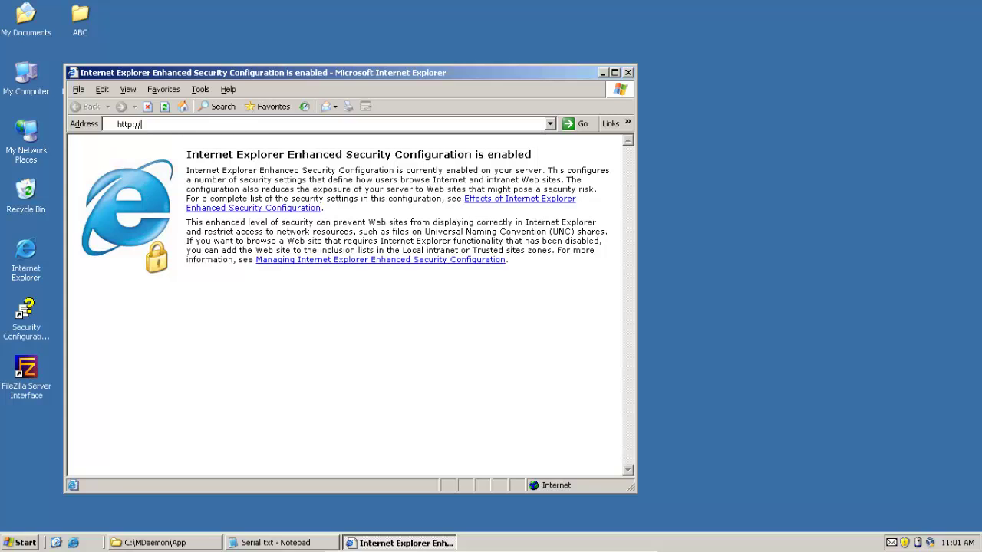
pyautogui.write('localhost:3000')
pyautogui.press('Return')
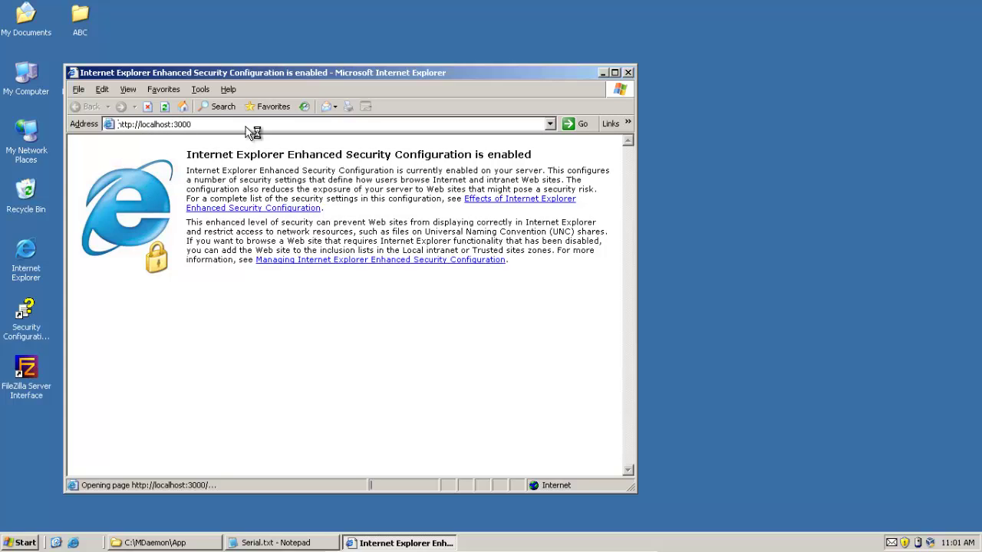
# Sign in as user01 with its password, check the one-message Inbox, and hide the browser
pyautogui.write('user0')
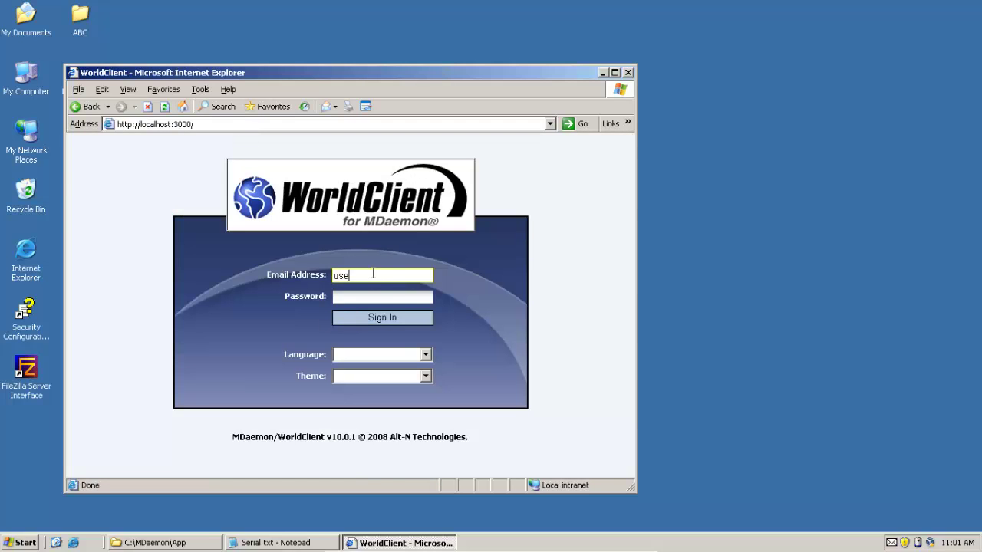
pyautogui.press('BackSpace')
pyautogui.write('01')
pyautogui.press('Tab')
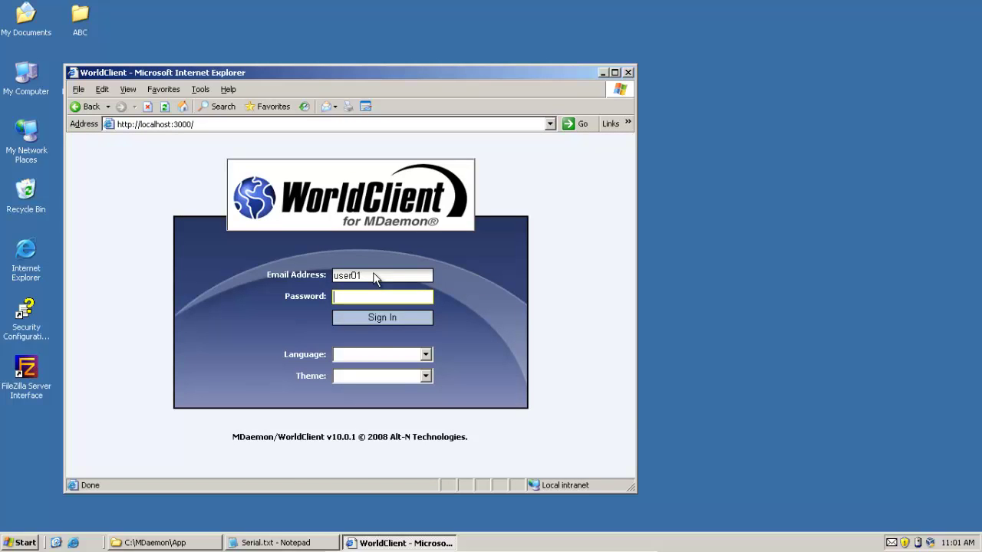
pyautogui.write('123')
pyautogui.click(372, 321)
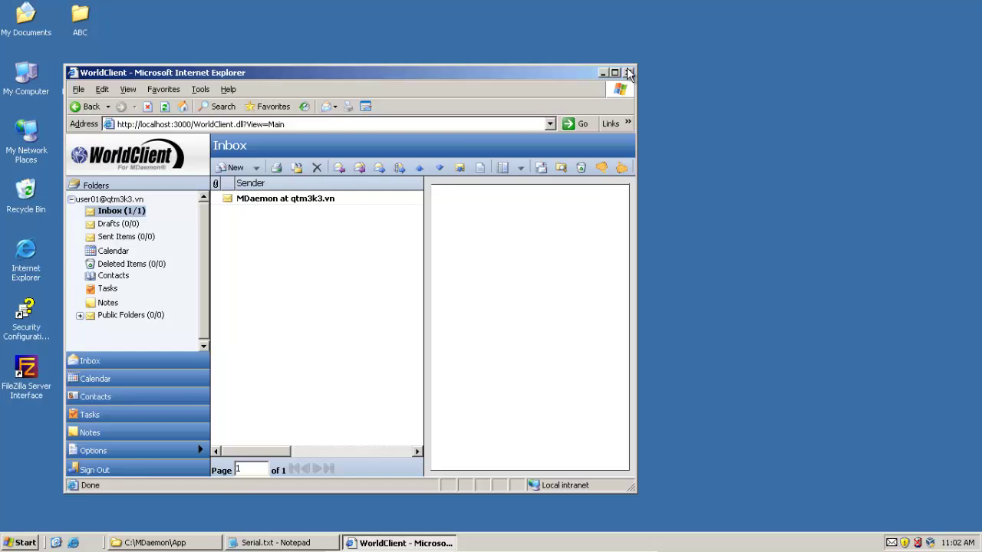
pyautogui.click(603, 73)
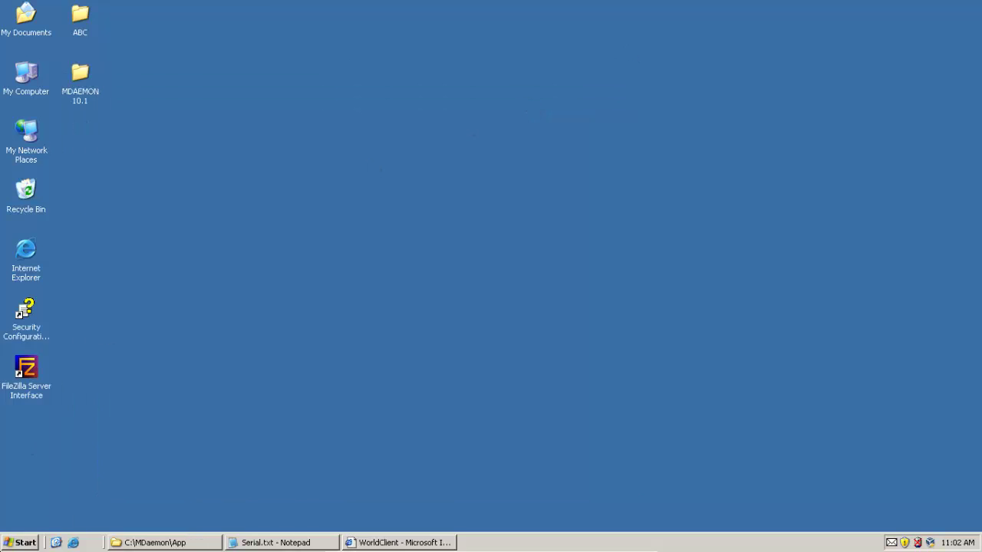
# Launch Outlook Express and enter the display name for the new mail account
pyautogui.press('super')
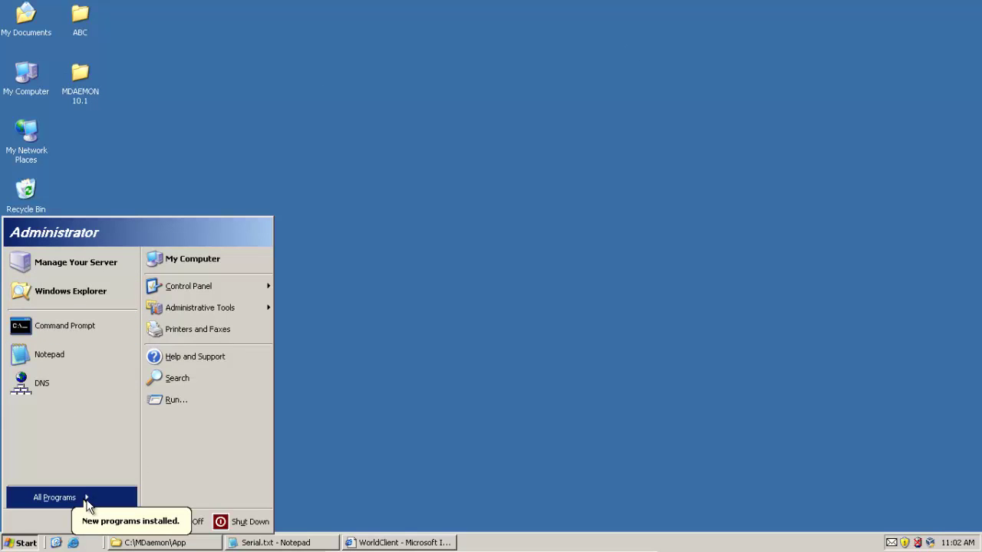
pyautogui.moveTo(87, 500)
pyautogui.click(162, 415)
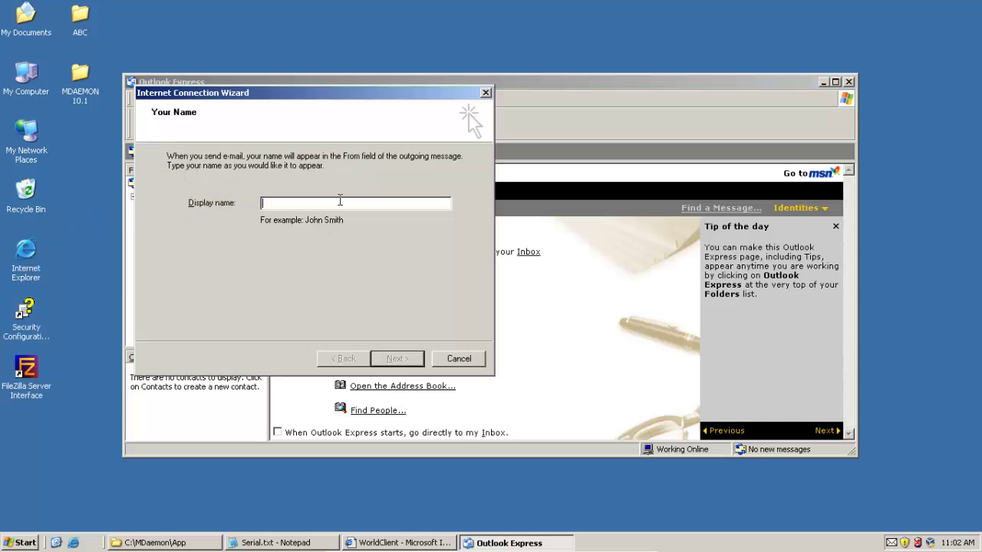
pyautogui.click(374, 354)
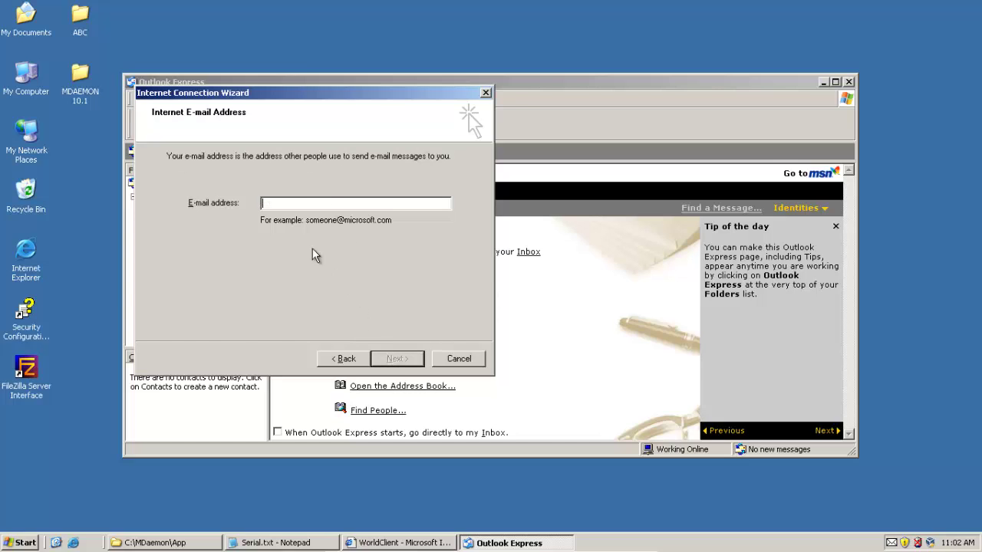
# Enter the account's qtm3k3.vn e-mail address, correcting it after the invalid-address warning, and continue
pyautogui.write('mail.qtm3k3.vn')
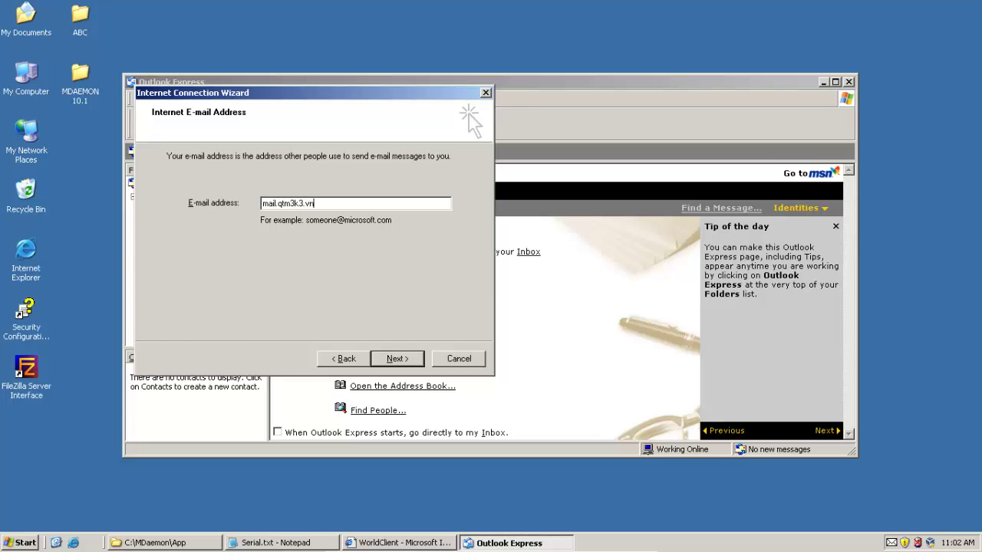
pyautogui.click(390, 359)
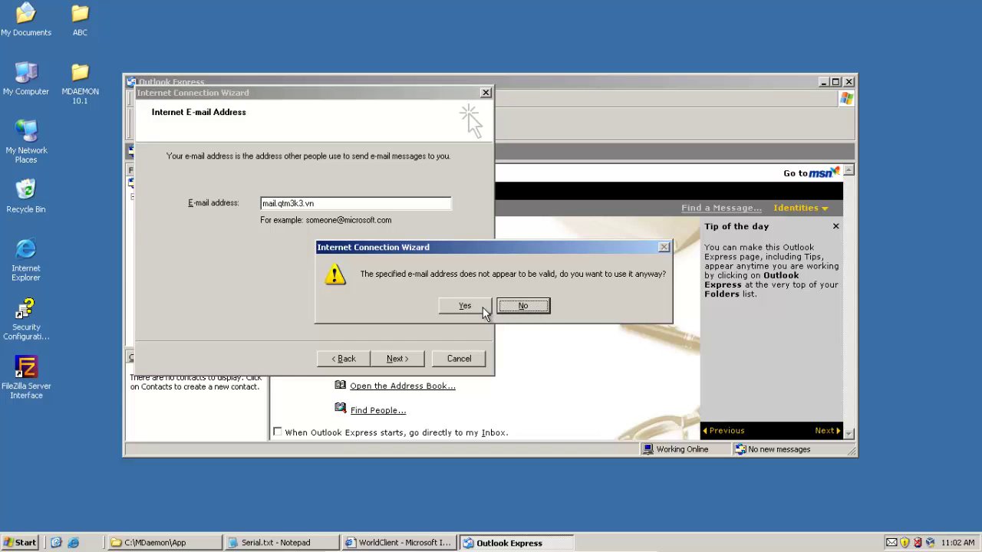
pyautogui.click(529, 310)
pyautogui.click(280, 204)
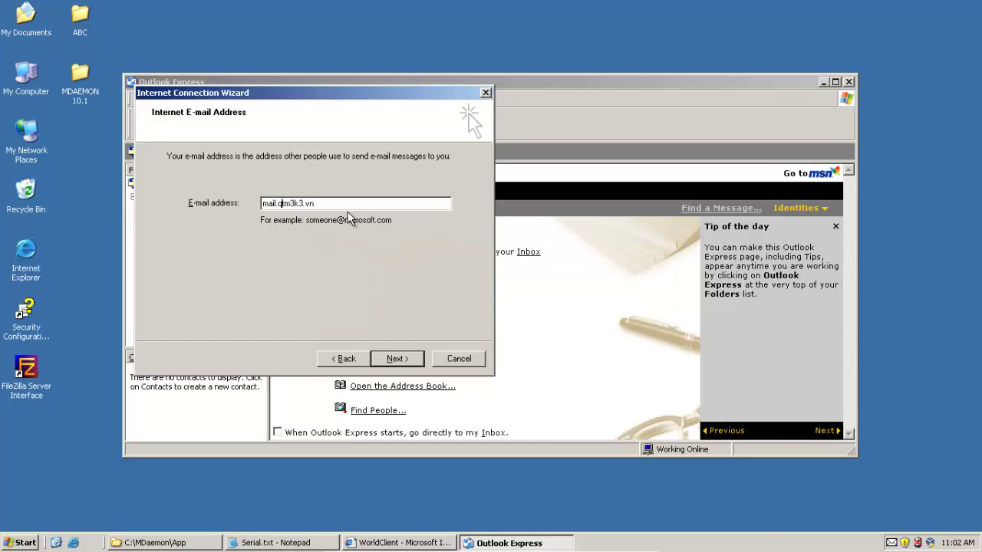
pyautogui.press('BackSpace')
pyautogui.write('@')
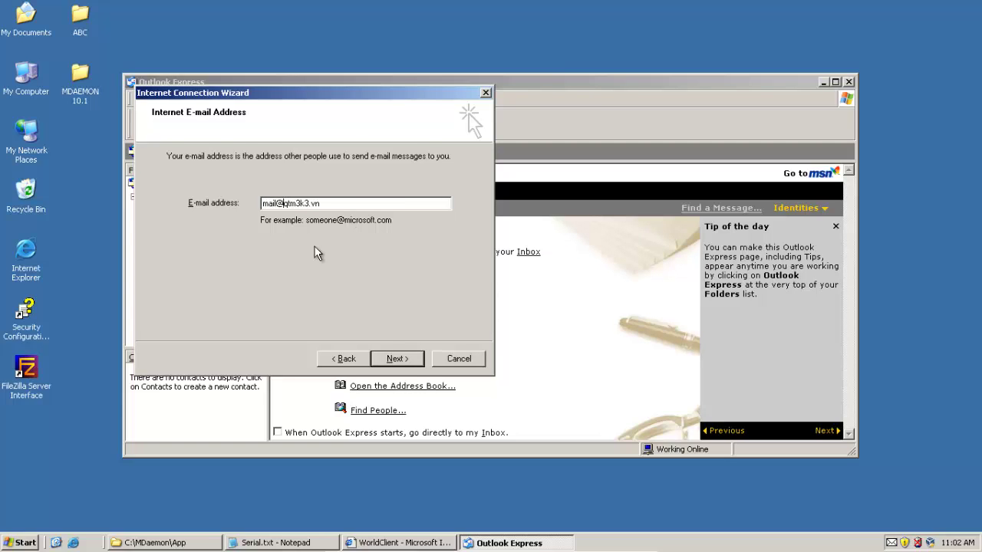
pyautogui.click(395, 359)
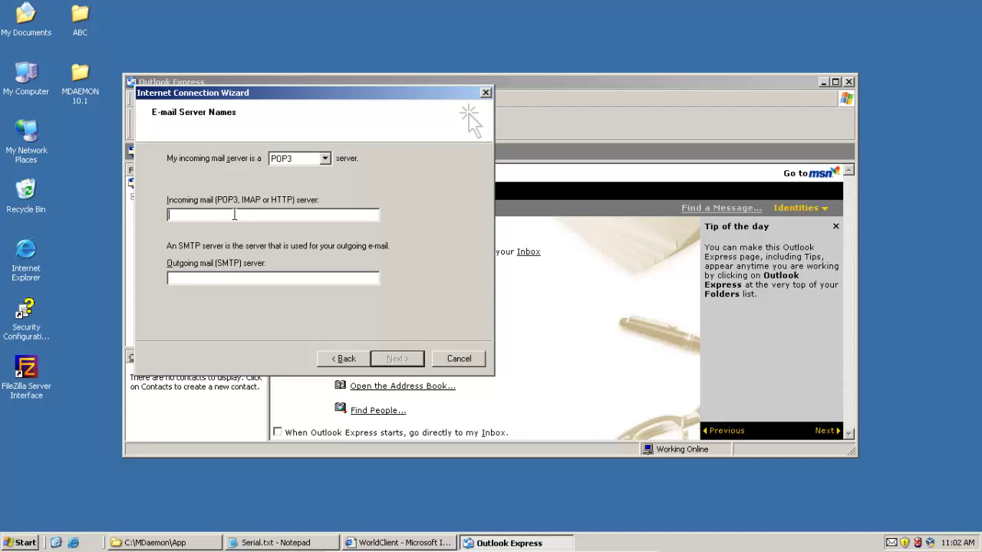
# Change the account's display name to the user's personal name and replace the e-mail address with the test user's qtm3k3.vn address
pyautogui.click(342, 358)
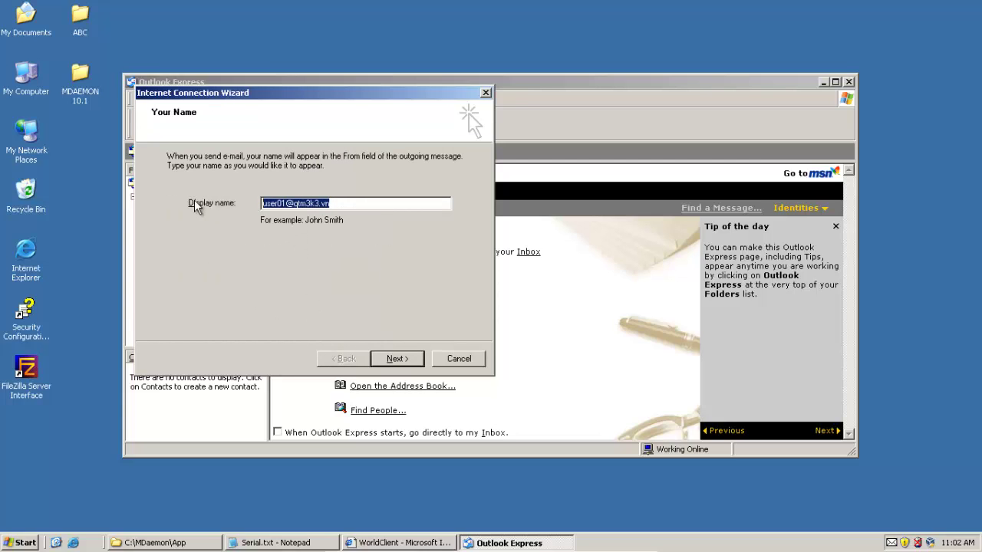
pyautogui.write('Quang')
pyautogui.click(395, 358)
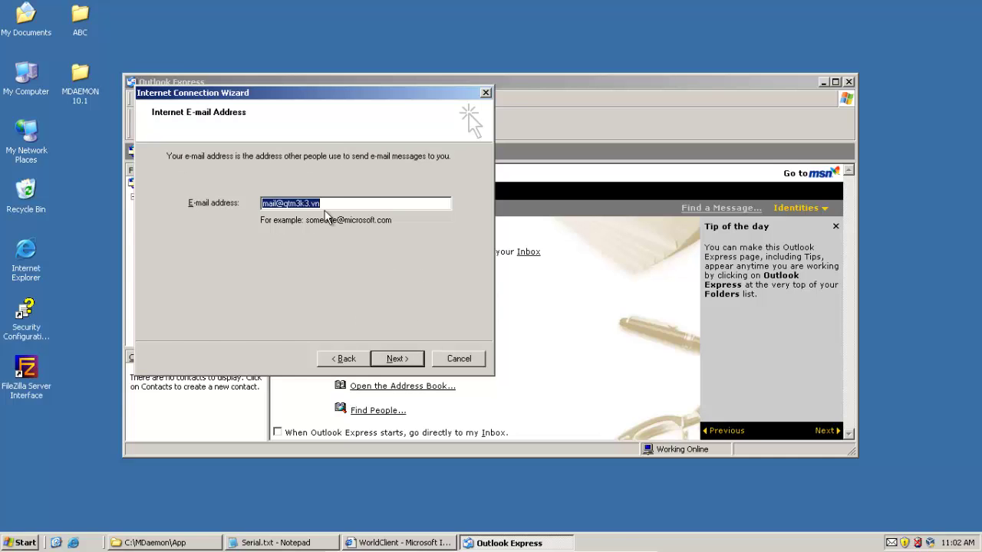
pyautogui.click(342, 204)
pyautogui.moveTo(342, 203); pyautogui.dragTo(171, 210)
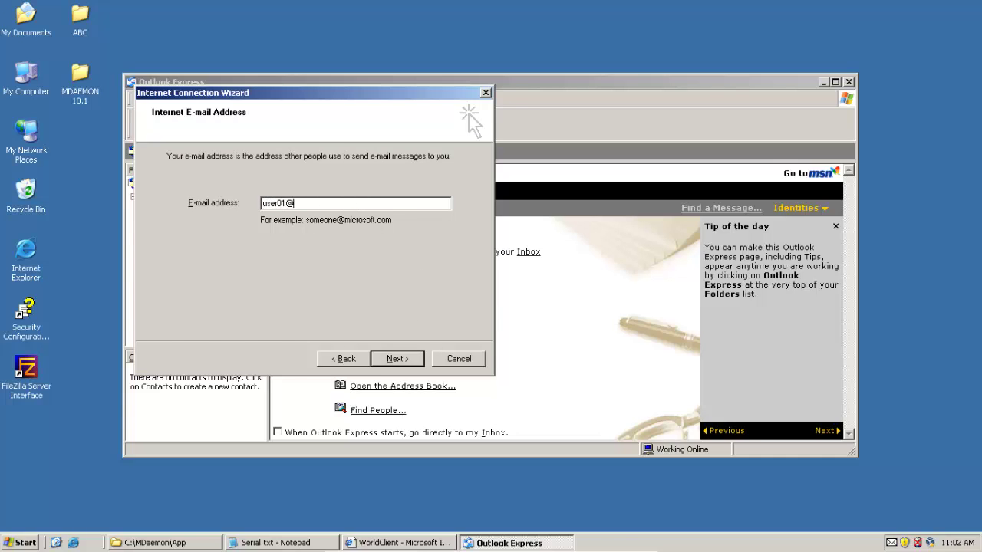
pyautogui.click(398, 359)
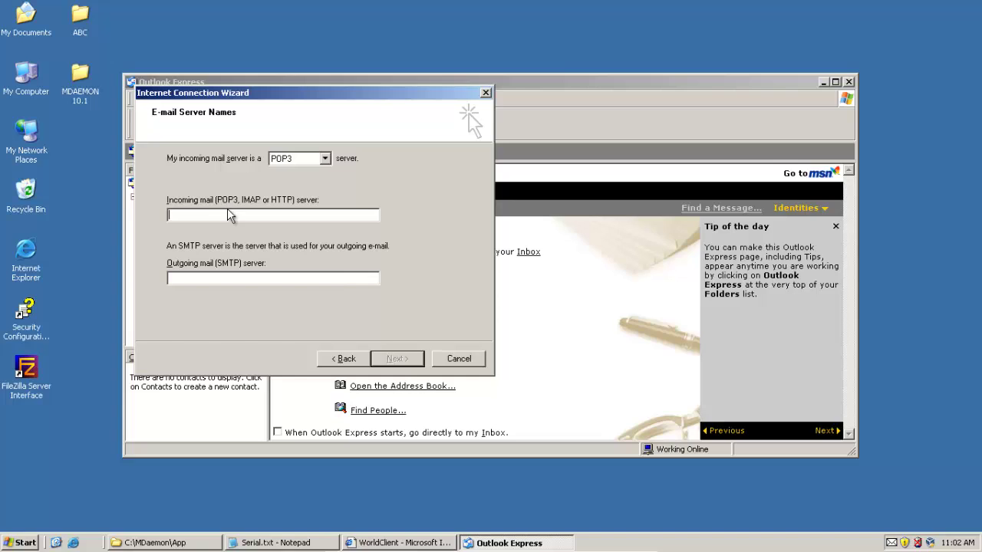
pyautogui.click(229, 214)
pyautogui.write('mail.qt')
pyautogui.press('BackSpace')
pyautogui.press('BackSpace')
pyautogui.write('@')
pyautogui.press('BackSpace')
pyautogui.write('@qtm3k3.')
pyautogui.moveTo(226, 214); pyautogui.dragTo(173, 244)
pyautogui.hotkey('ctrl', 'c')
pyautogui.click(215, 278)
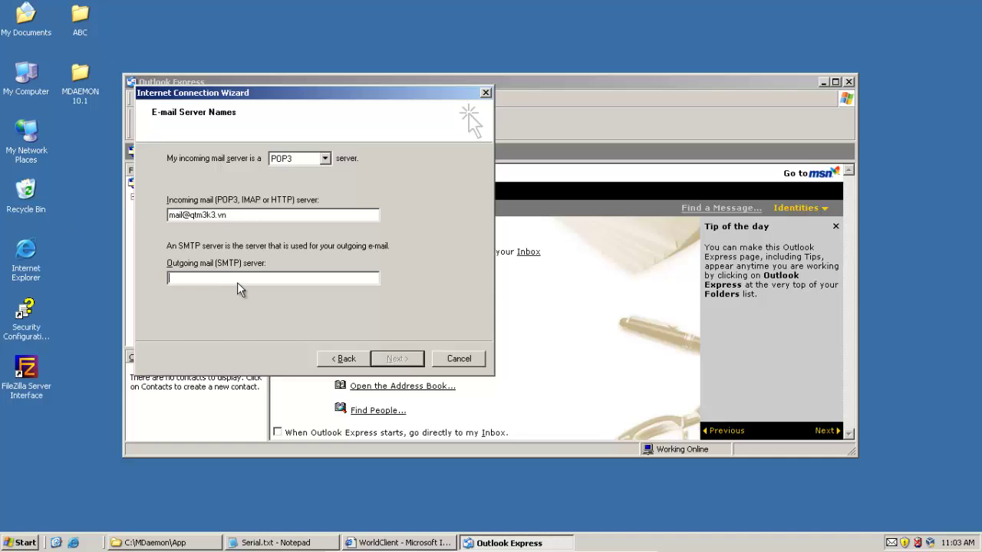
pyautogui.hotkey('ctrl', 'v')
pyautogui.click(397, 359)
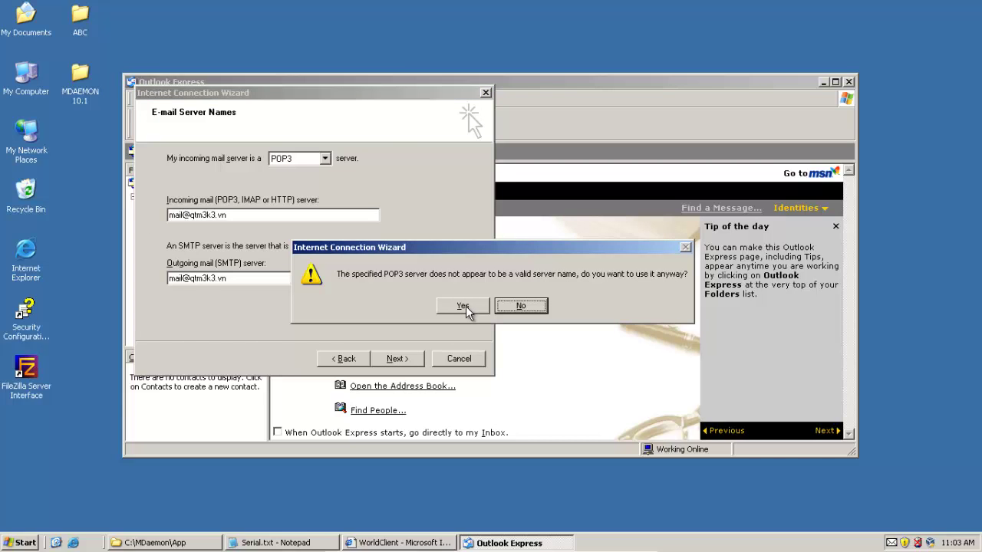
# Accept both server-name warnings, enter the account password and finish the wizard
pyautogui.click(464, 307)
pyautogui.click(462, 307)
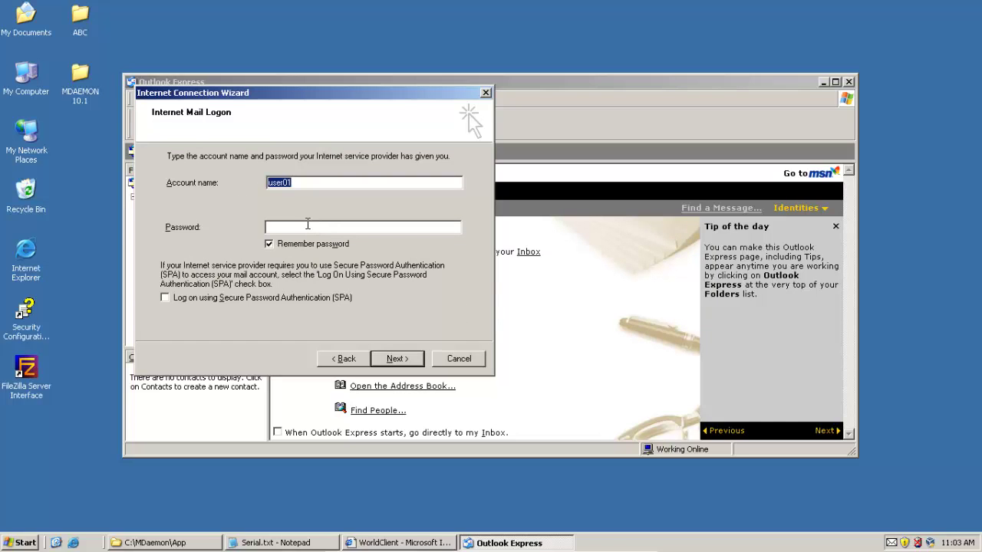
pyautogui.click(310, 227)
pyautogui.write('123')
pyautogui.click(395, 360)
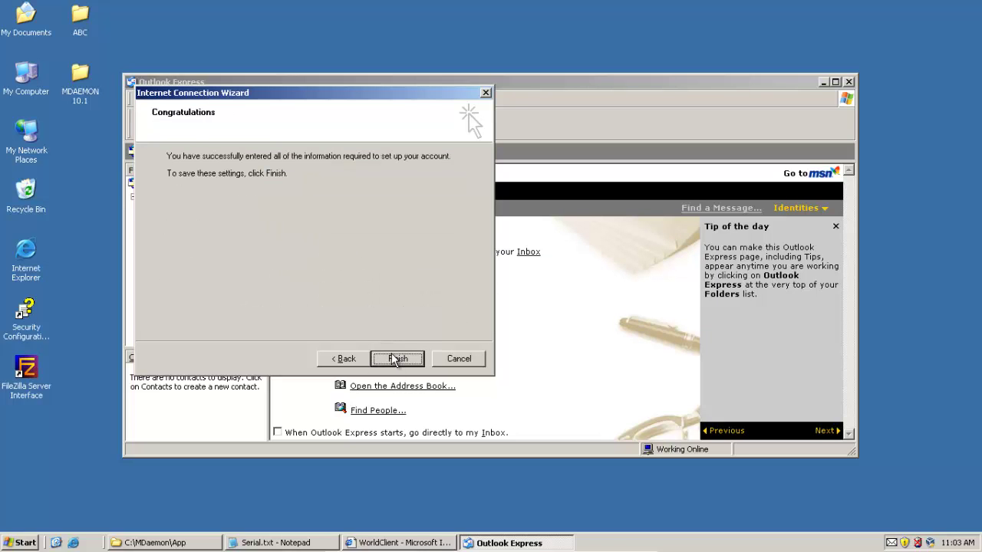
pyautogui.click(398, 359)
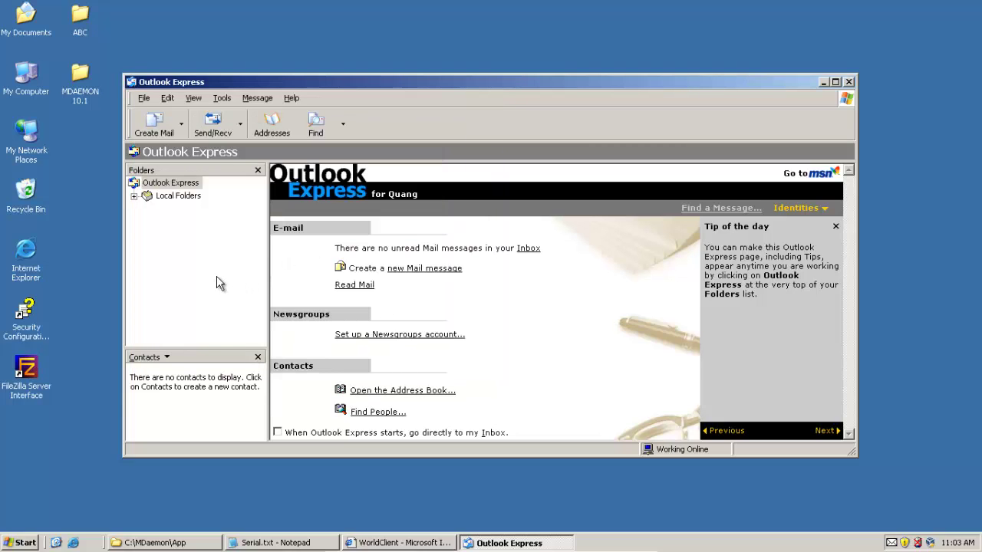
# Run Send/Recv for the new account, dismiss the host-not-found error report, and leave full-screen
pyautogui.click(213, 127)
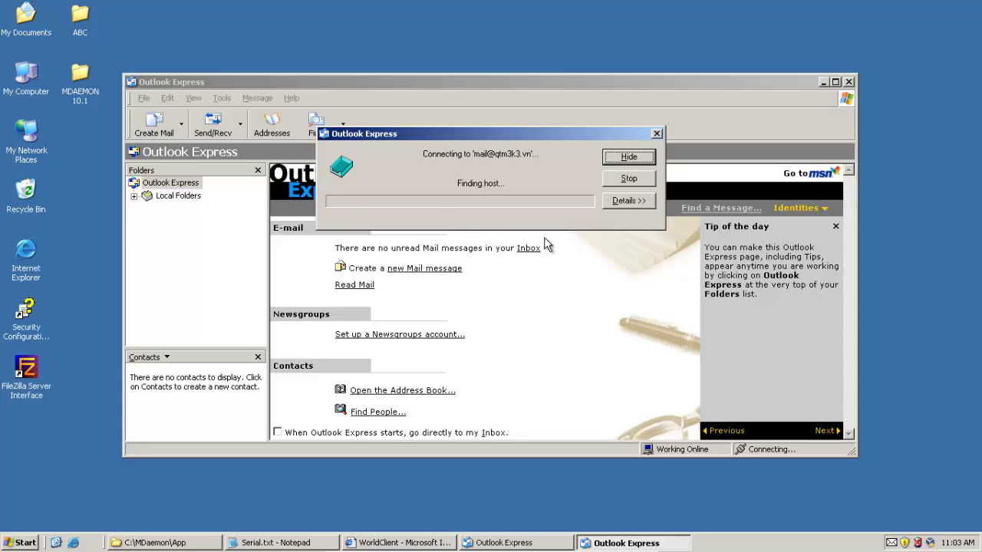
pyautogui.click(659, 134)
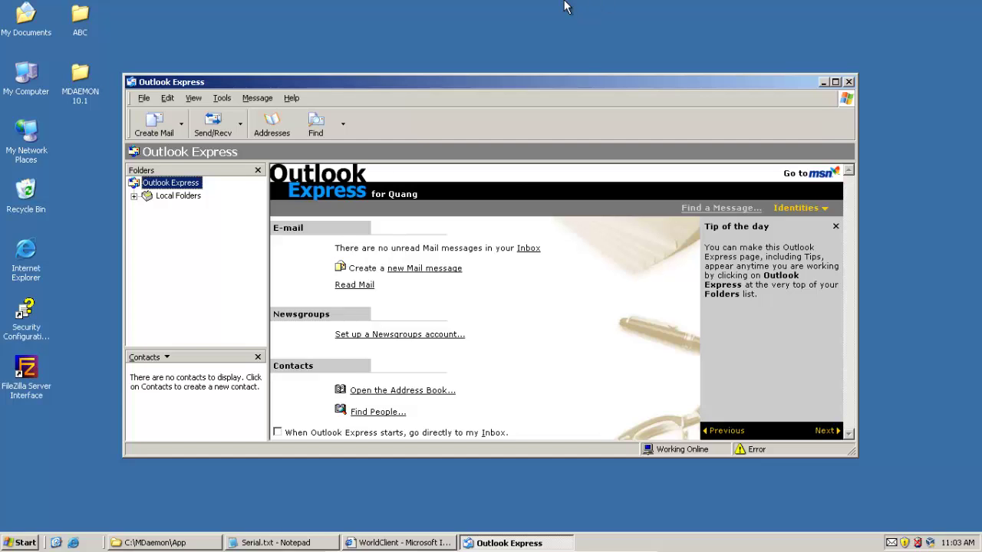
pyautogui.press('Control_R+f')
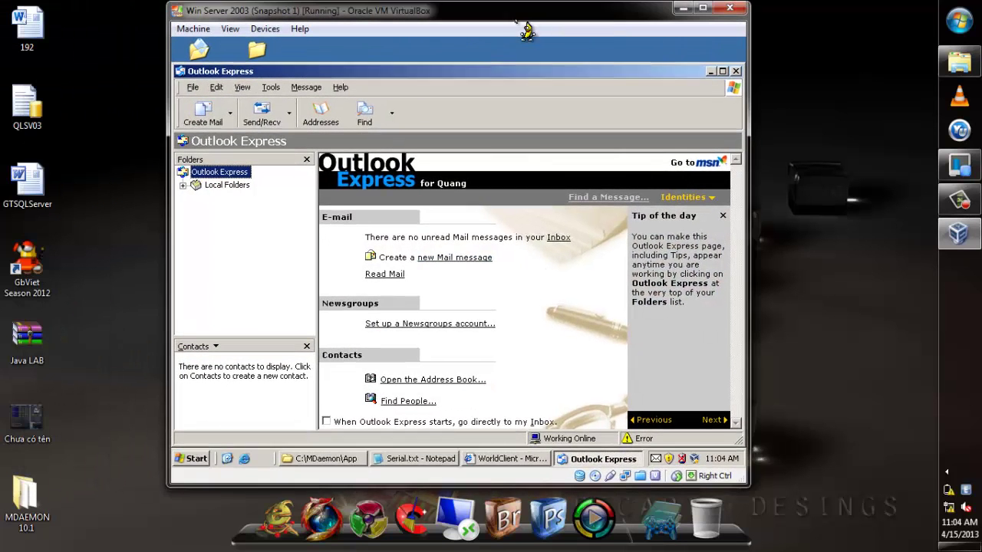
# Take a snapshot of the virtual machine and dismiss the host's low-battery warning
pyautogui.click(216, 33)
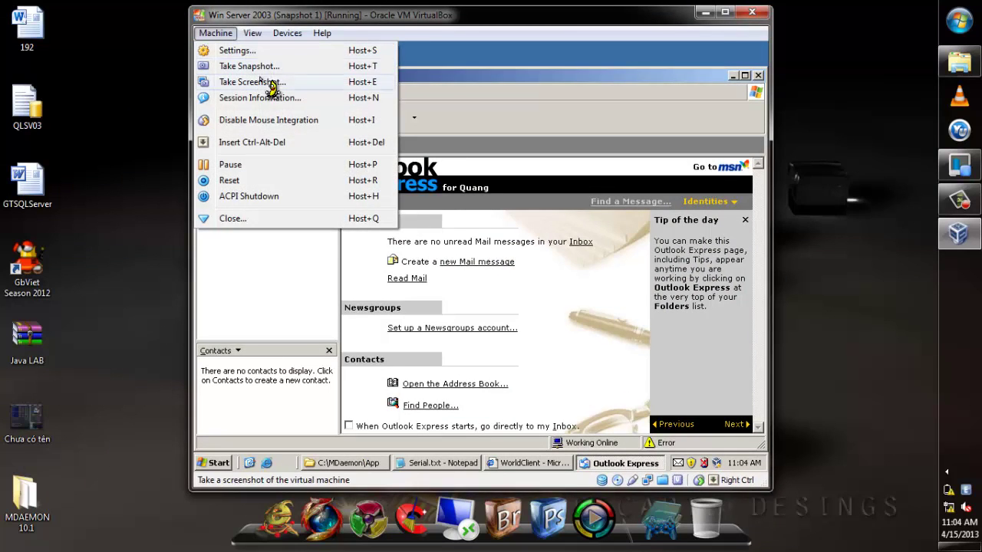
pyautogui.click(261, 67)
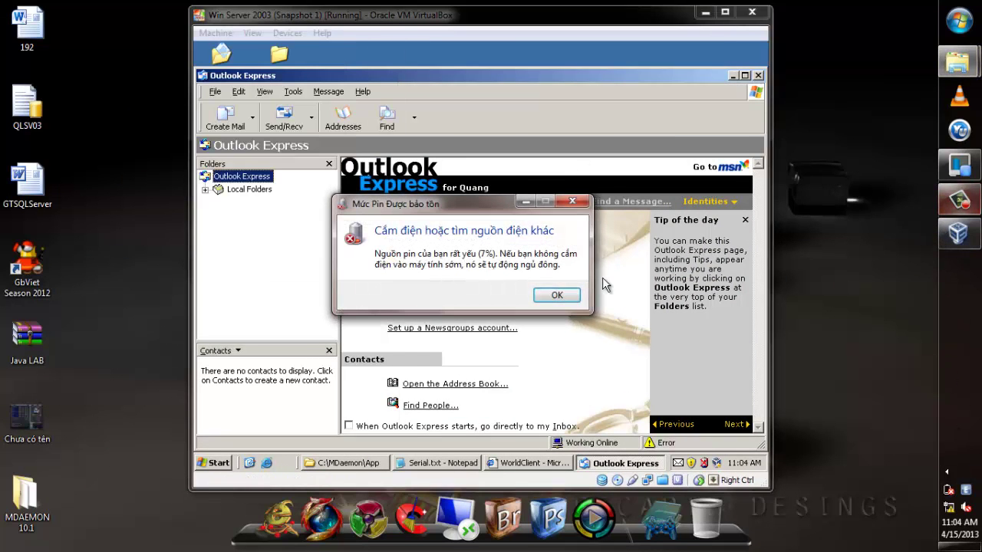
pyautogui.click(558, 296)
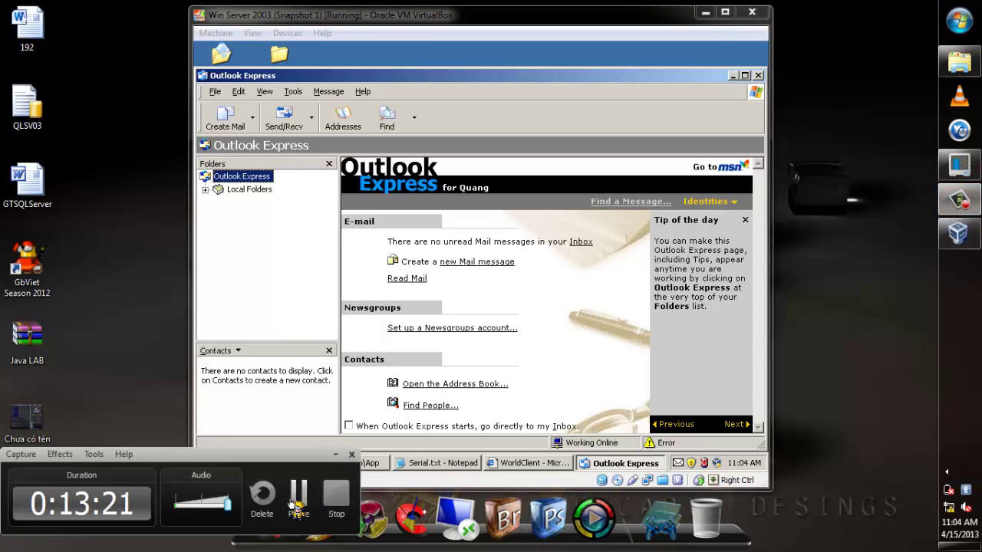